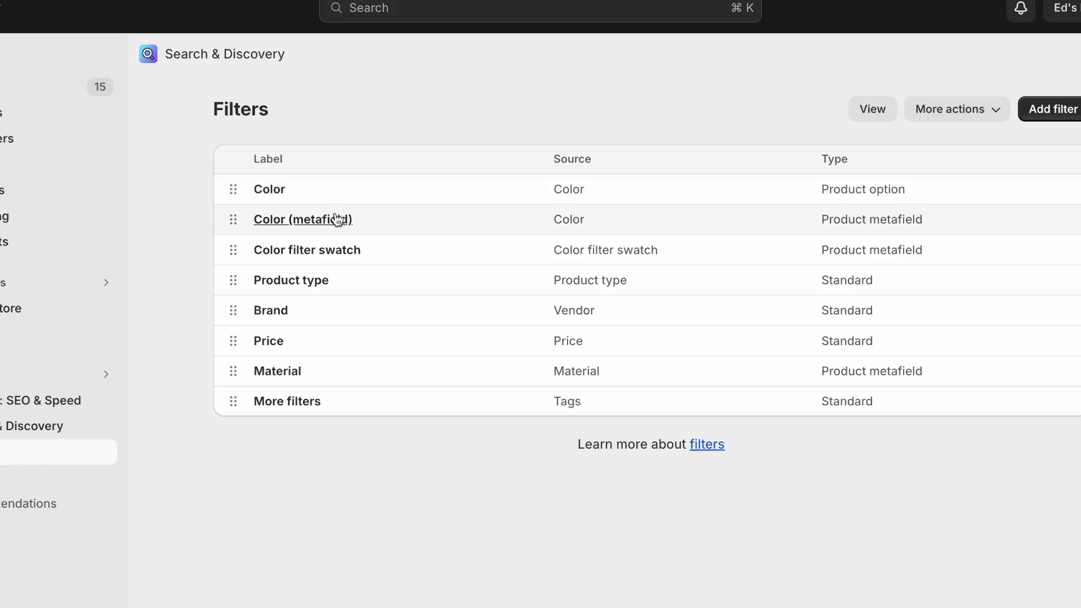
- Open the Color filter swatch filter and review its settings and values
click(340, 250)
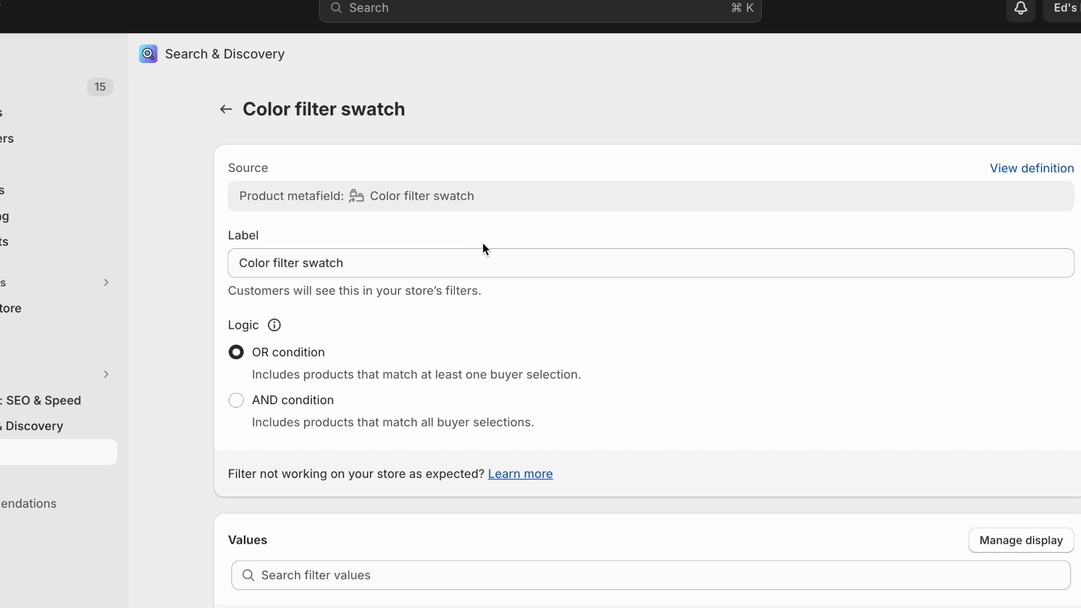
scroll(483, 247, down, 3)
scroll(482, 244, down, 2)
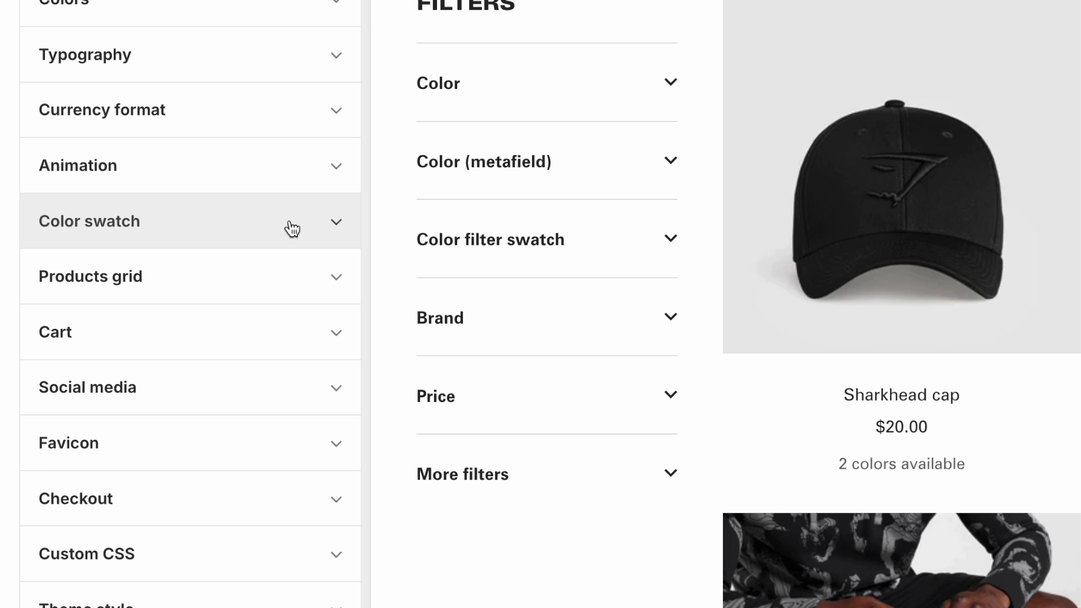
- Replace the theme's color swatch configuration with Blue:#2196F3 and toggle the Color filter swatch section in the store preview
click(292, 228)
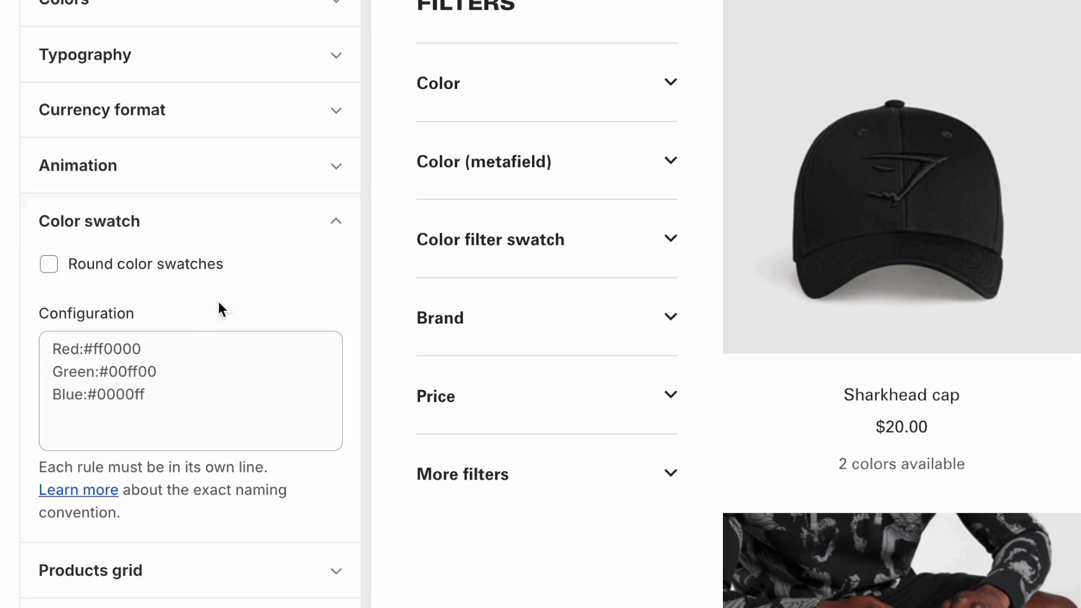
click(121, 367)
key(ctrl+a)
text(Blue:#2196F3)
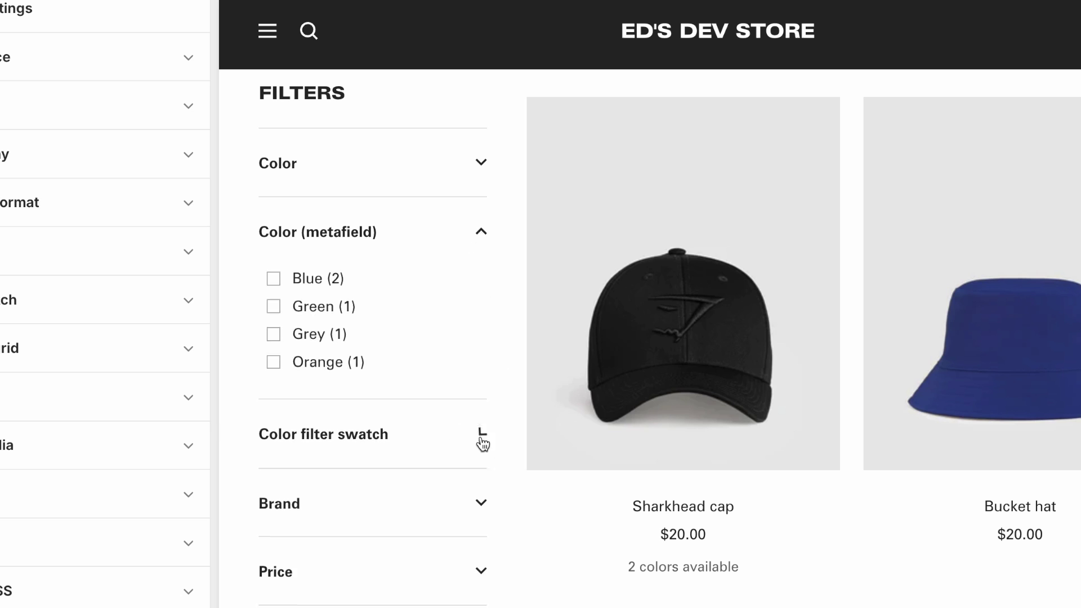
click(482, 438)
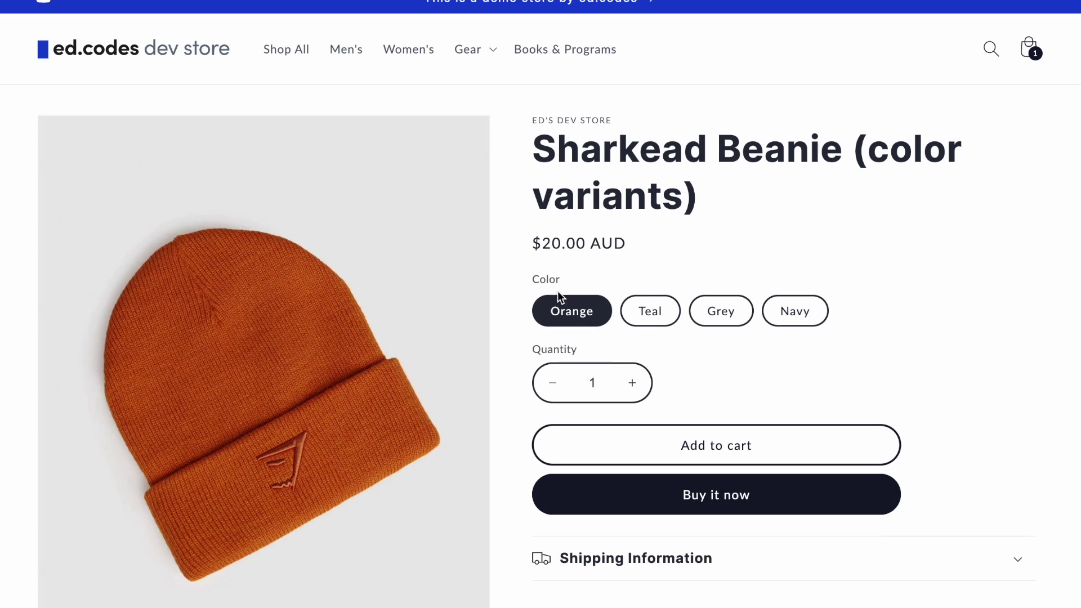
- Preview the Teal, Grey and Navy color options on the Sharkead Beanie product page
click(670, 311)
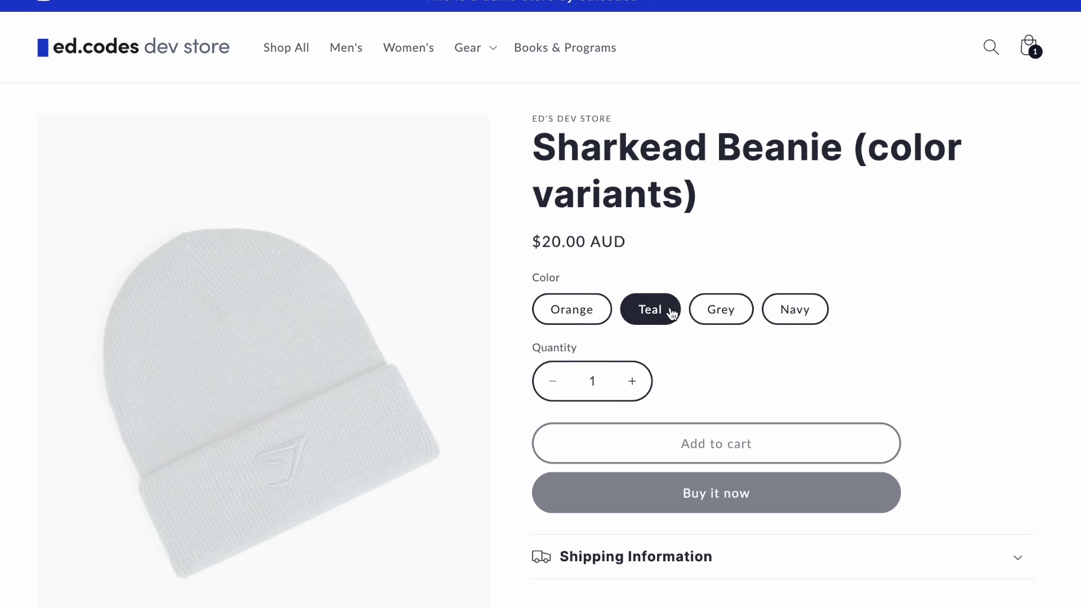
scroll(724, 205, down, 2)
click(724, 203)
click(823, 205)
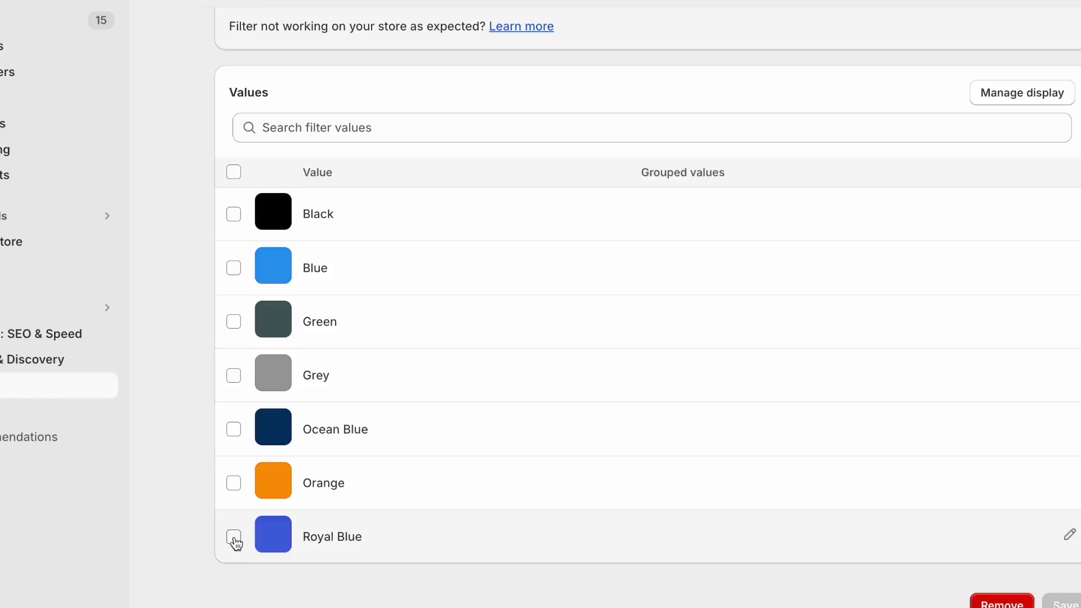
- Group the filter values Blue, Ocean Blue and Royal Blue under the name Blue, using the Blue swatch
click(234, 537)
click(234, 429)
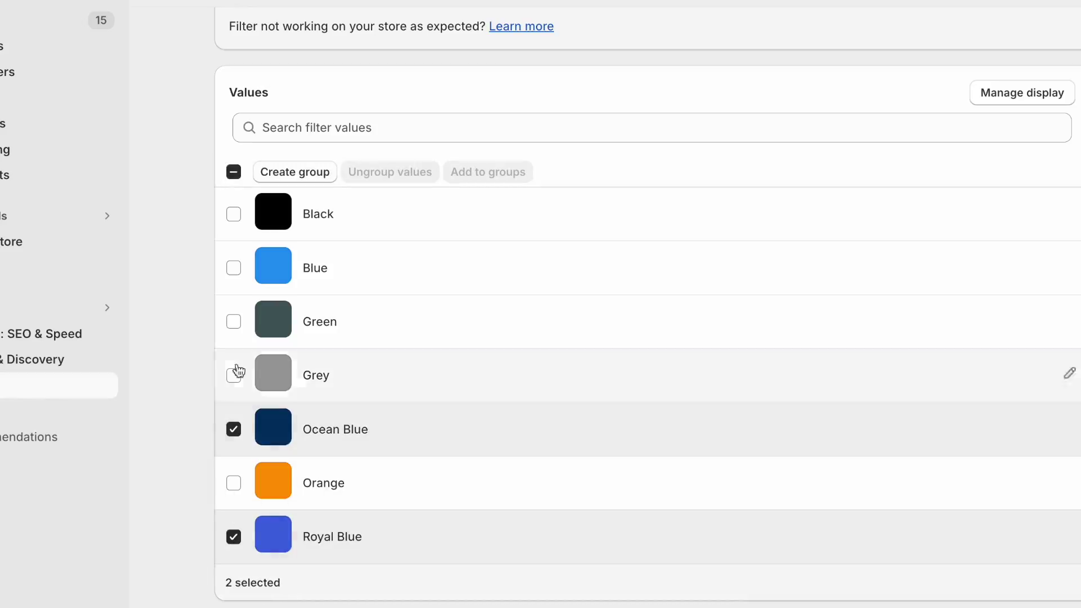
click(233, 268)
click(311, 173)
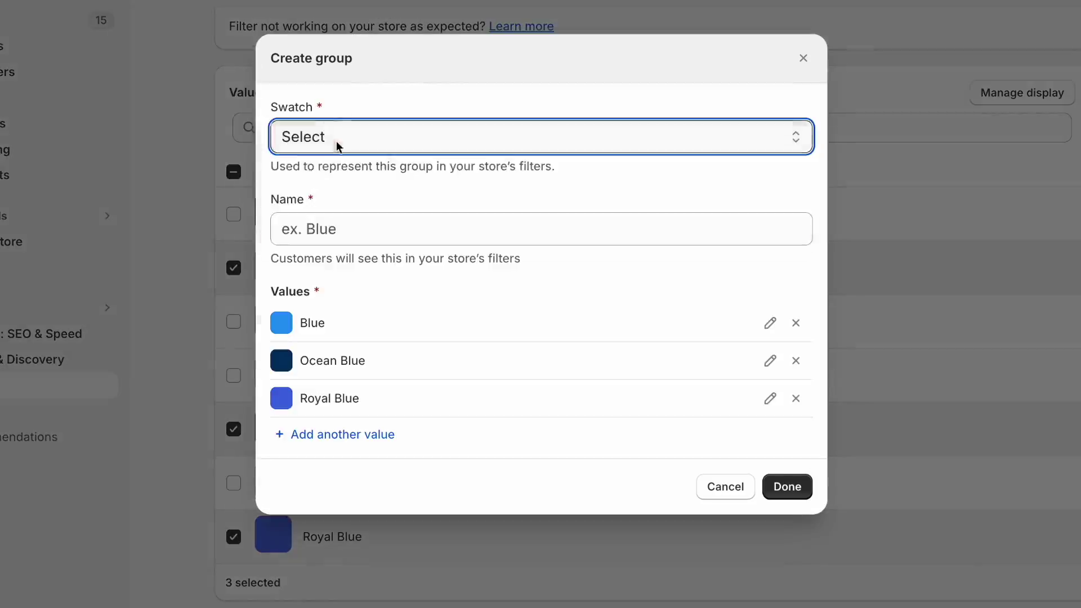
click(335, 145)
click(330, 180)
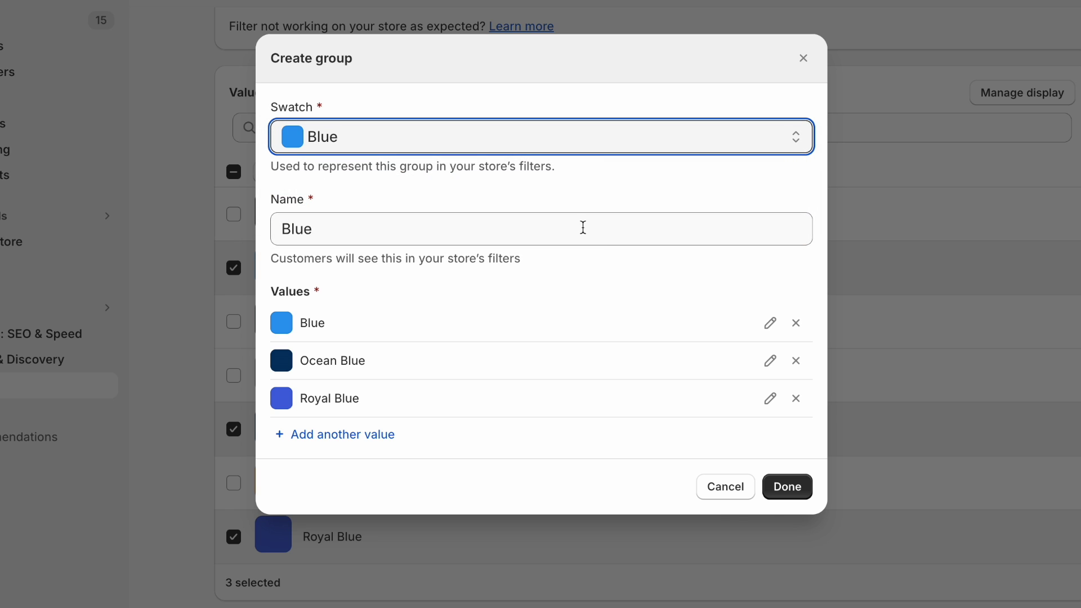
click(787, 488)
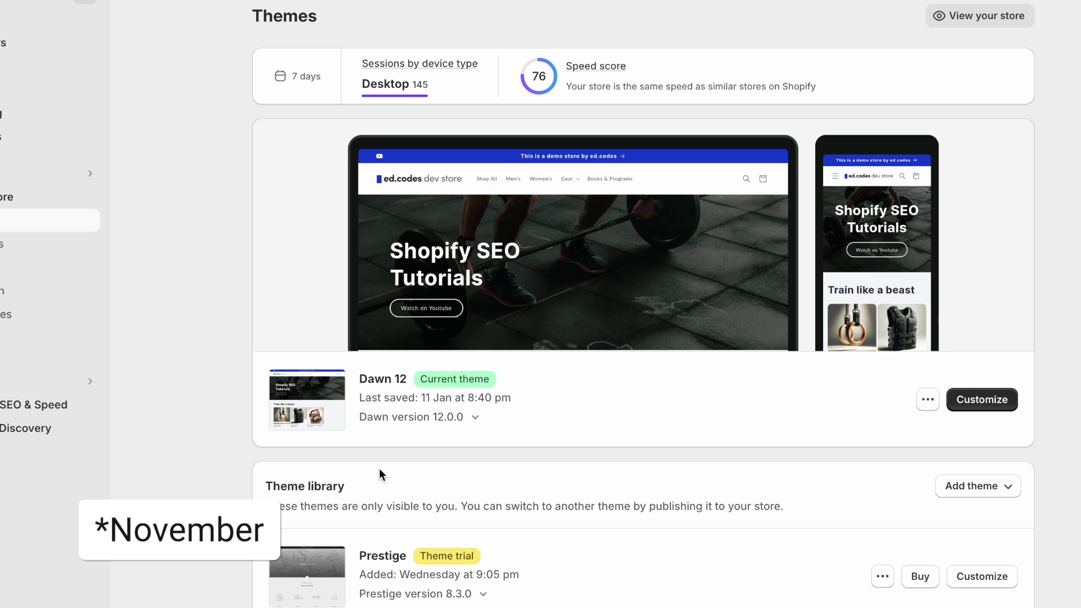
- Check the current Dawn 12 theme's version and update status
drag(359, 378, 409, 383)
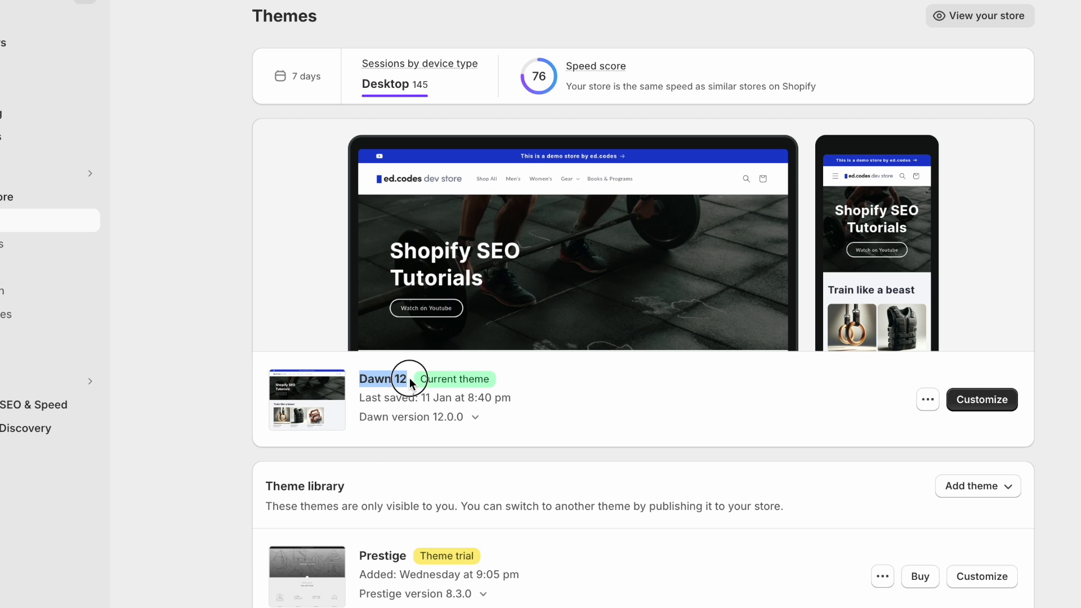
click(442, 424)
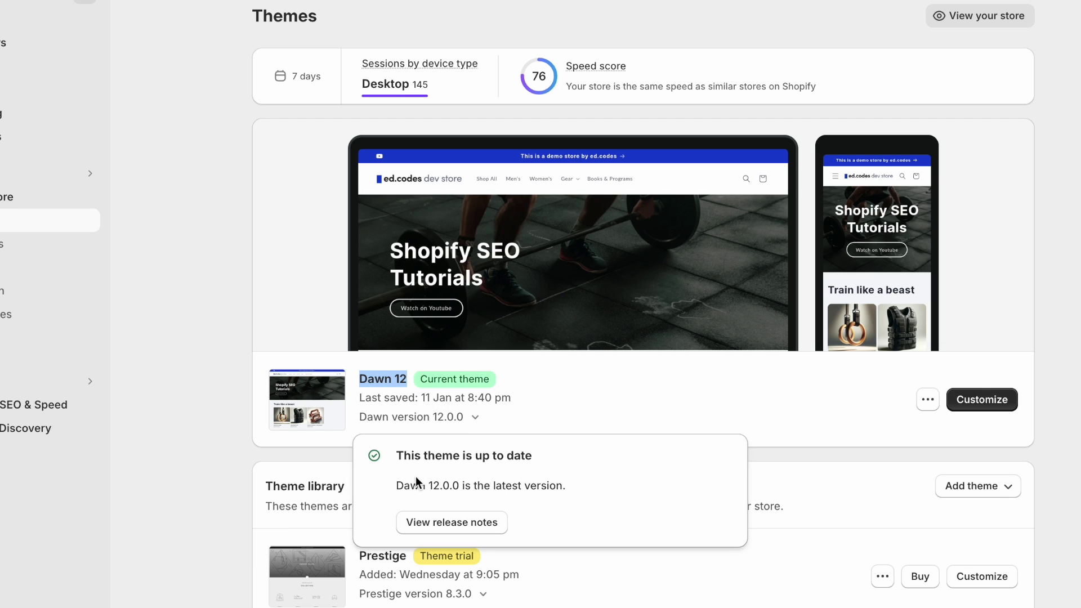
drag(416, 482, 495, 486)
click(212, 408)
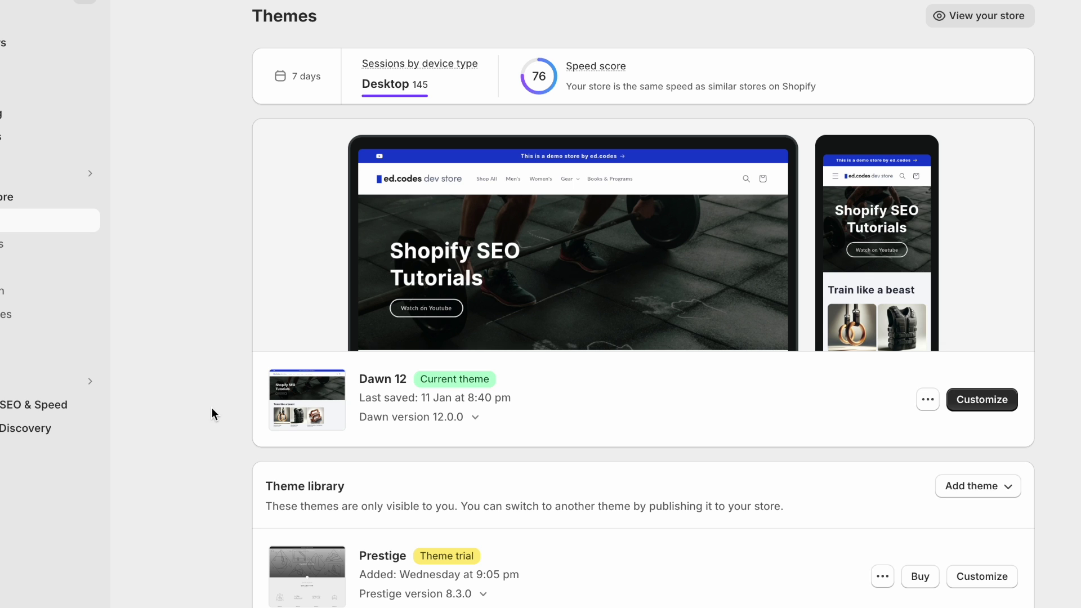
- Add an updated Dawn 12.0.0 copy of the Dawn 11.0.0 theme to the theme library
scroll(212, 407, down, 1)
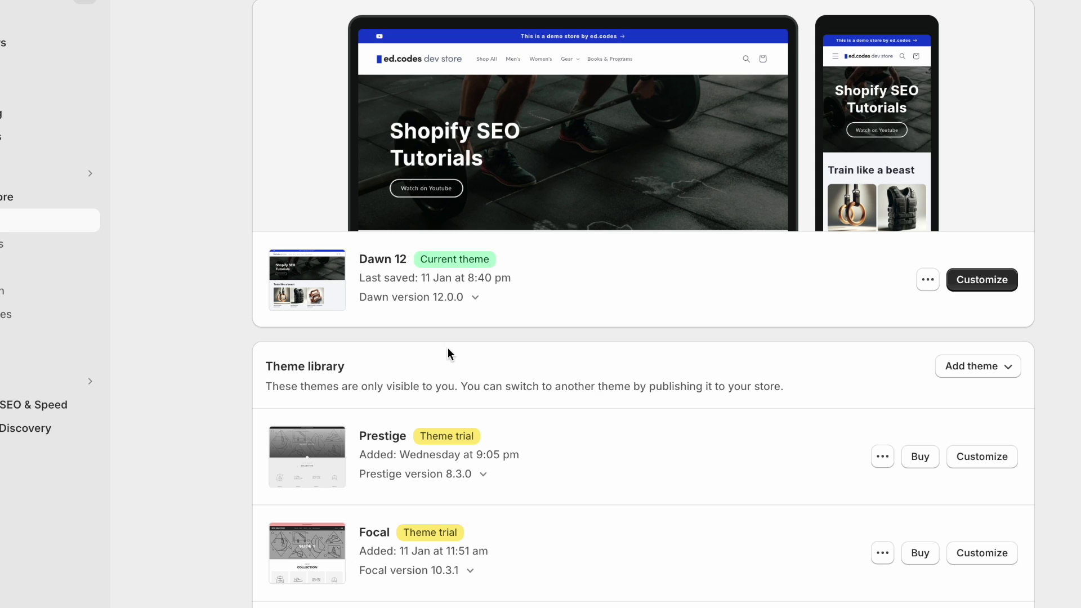
scroll(488, 343, down, 4)
click(501, 420)
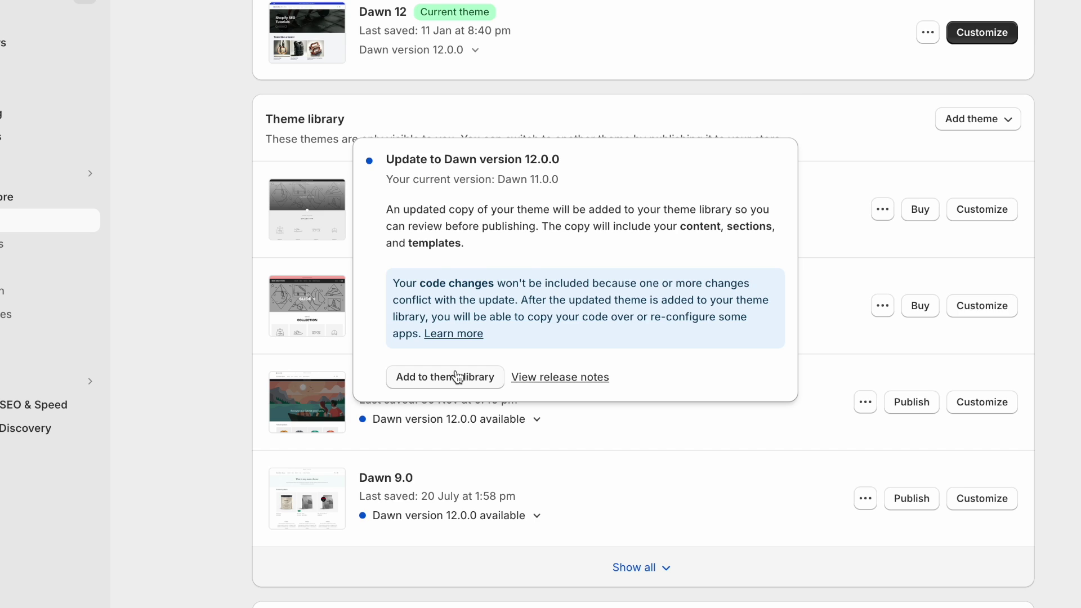
click(458, 376)
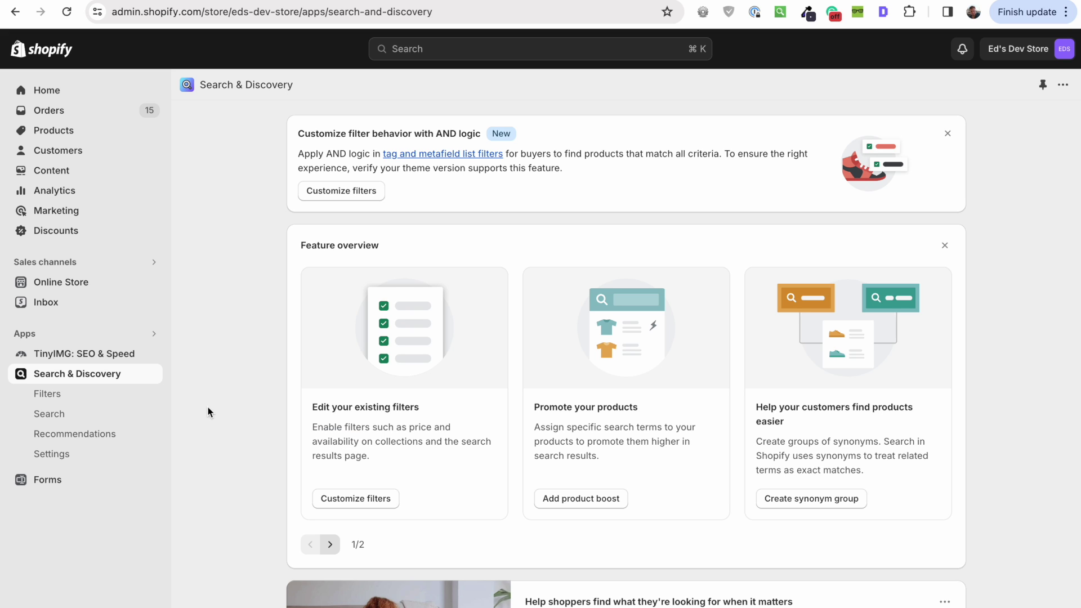
- Look through the installed apps and open the Filters page of Search & Discovery
click(148, 333)
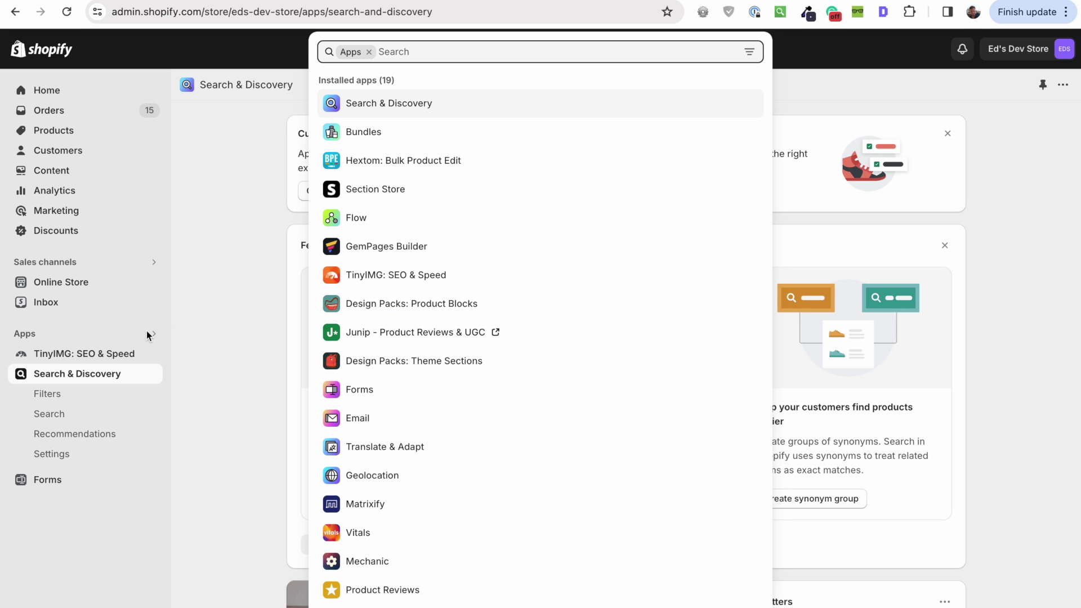
click(63, 394)
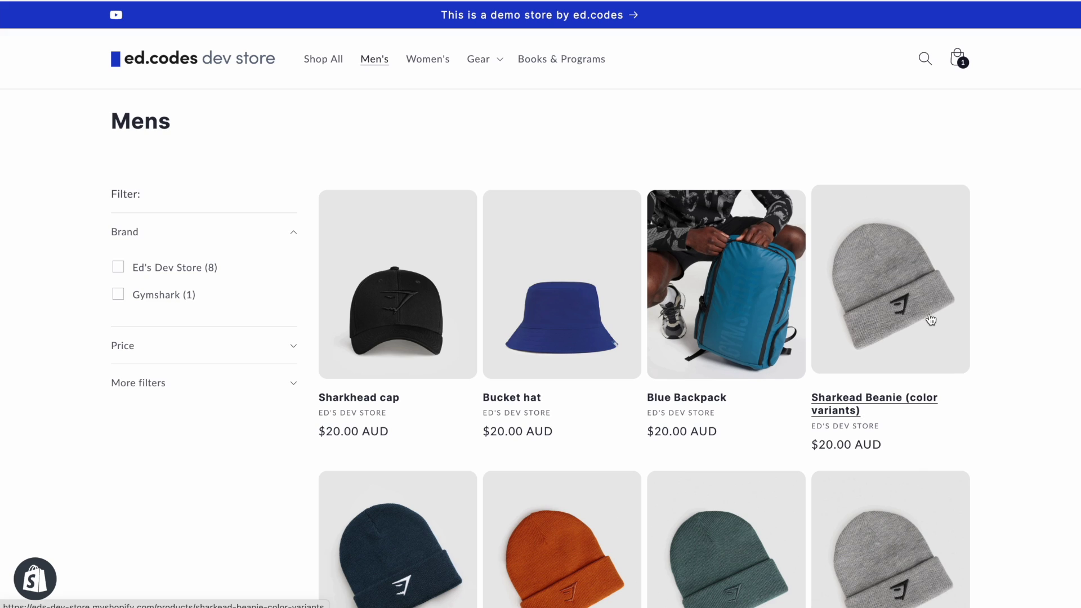
- Browse the storefront's Mens collection, open Sharkead Beanie (color variants) and preview its Teal, Grey and Navy options
scroll(930, 320, down, 2)
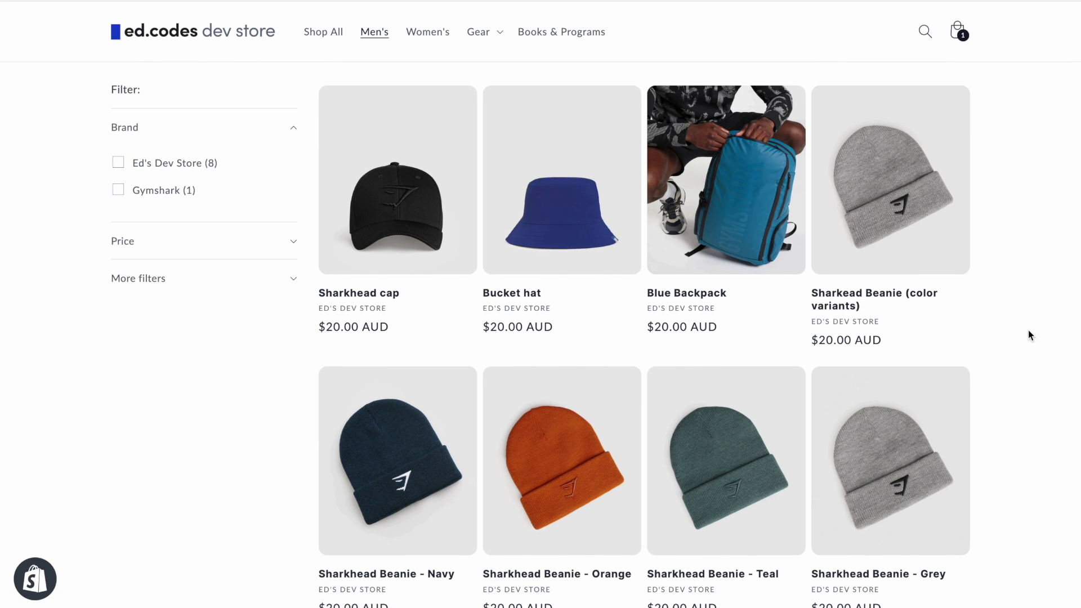
scroll(1028, 330, down, 1)
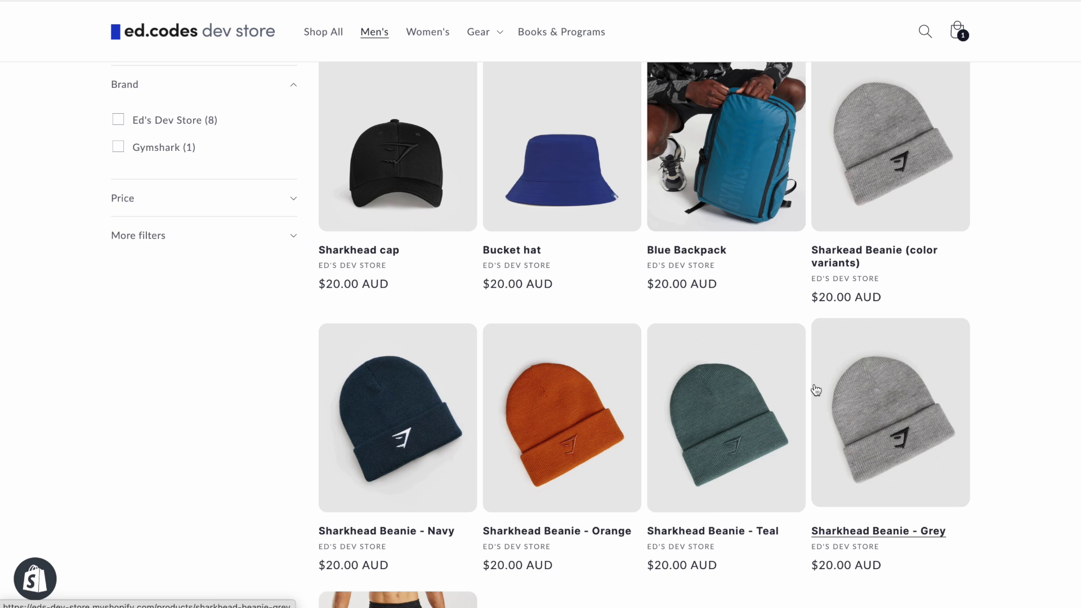
scroll(816, 389, up, 2)
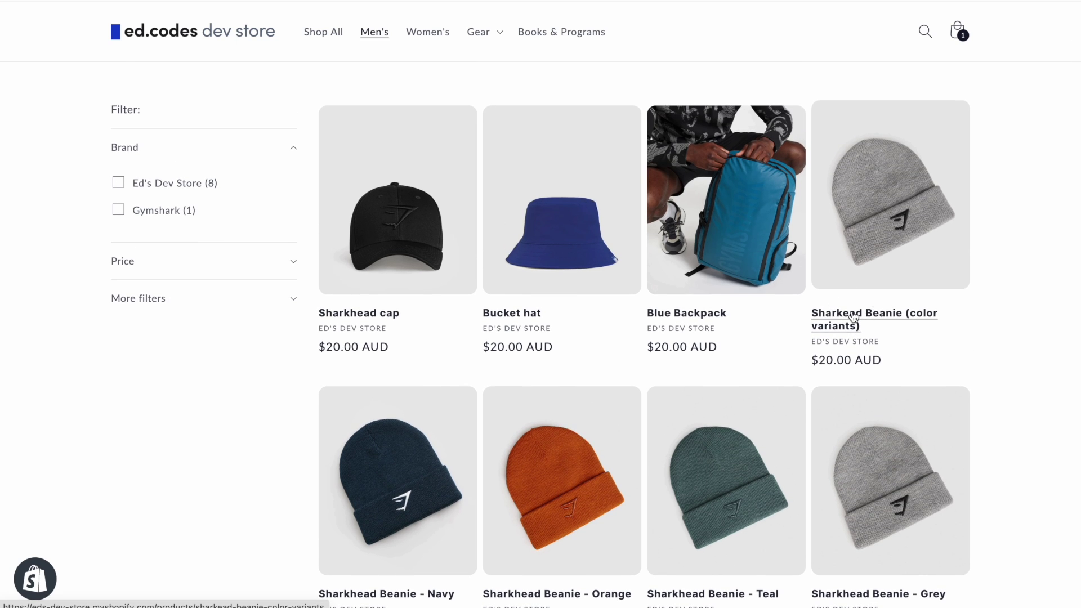
click(854, 317)
click(636, 283)
scroll(648, 280, down, 2)
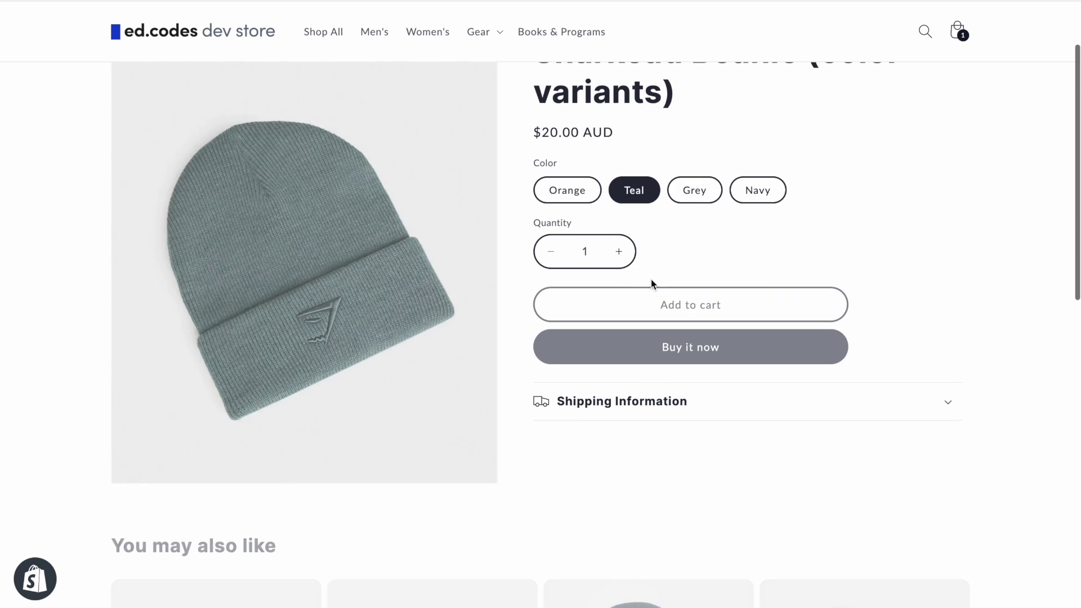
click(697, 191)
click(780, 191)
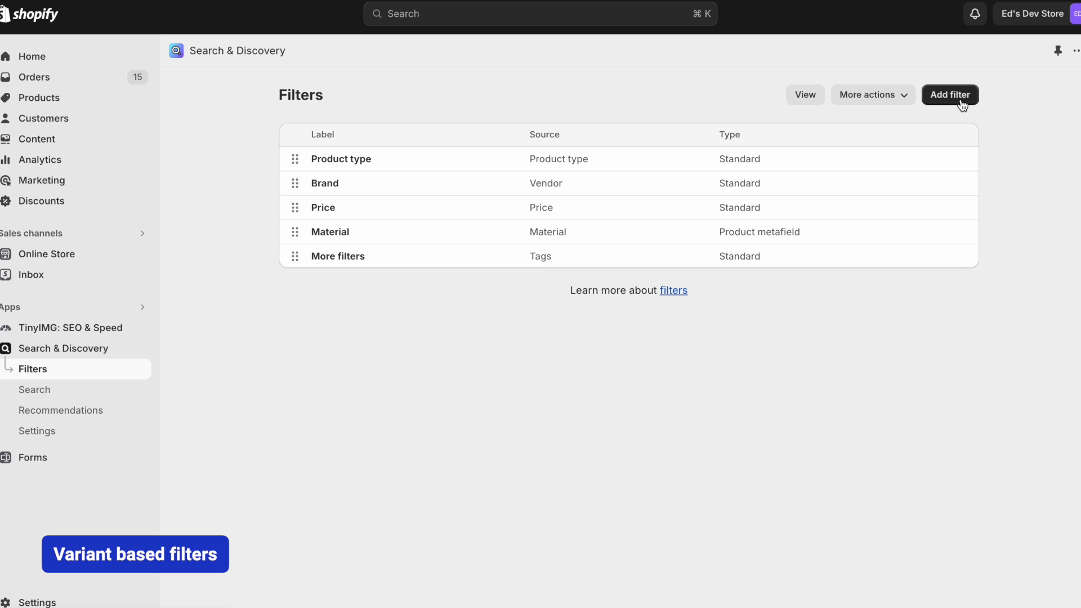
- Start a new filter with the Color product option as its source and show all of its values
click(950, 95)
click(365, 160)
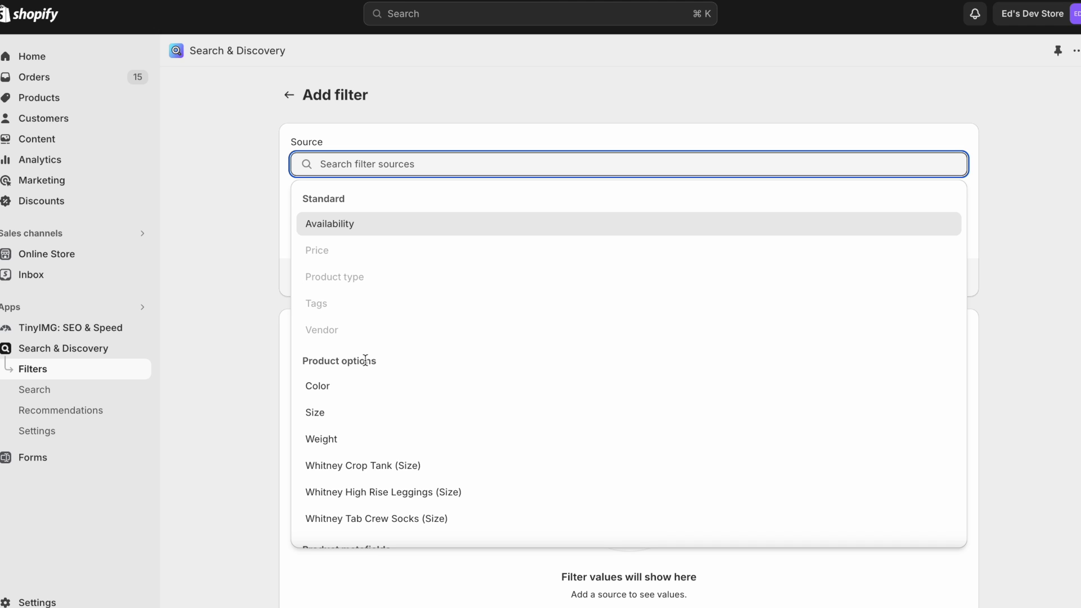
click(359, 387)
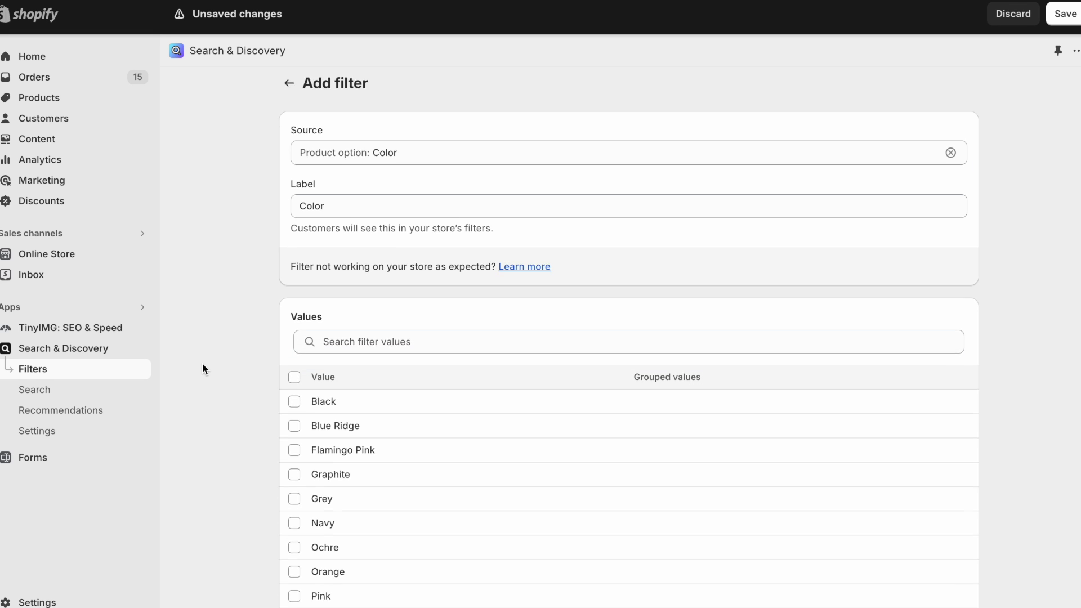
scroll(202, 366, down, 2)
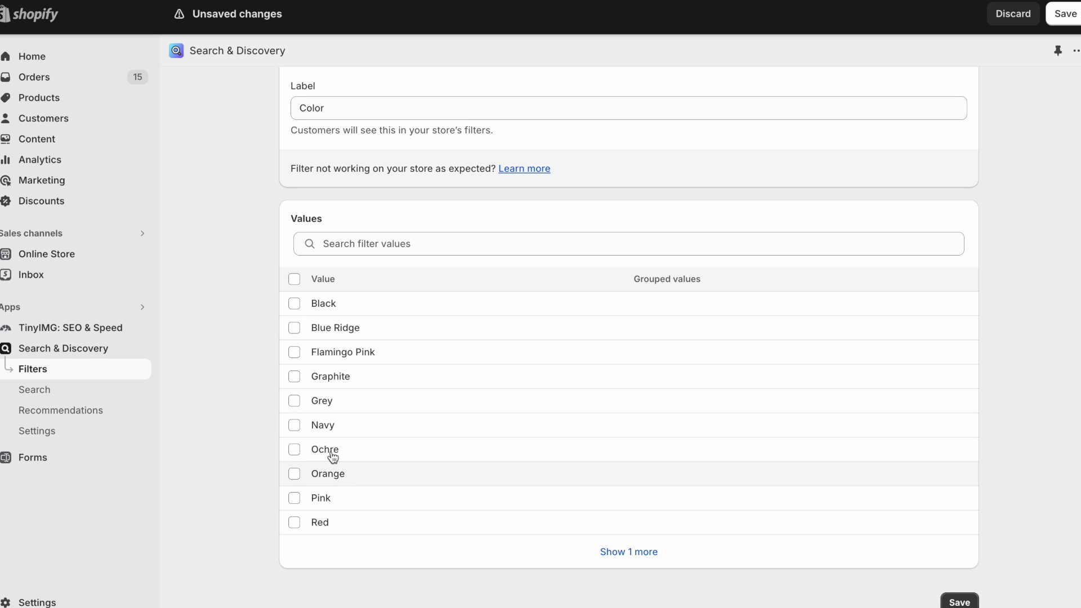
click(599, 558)
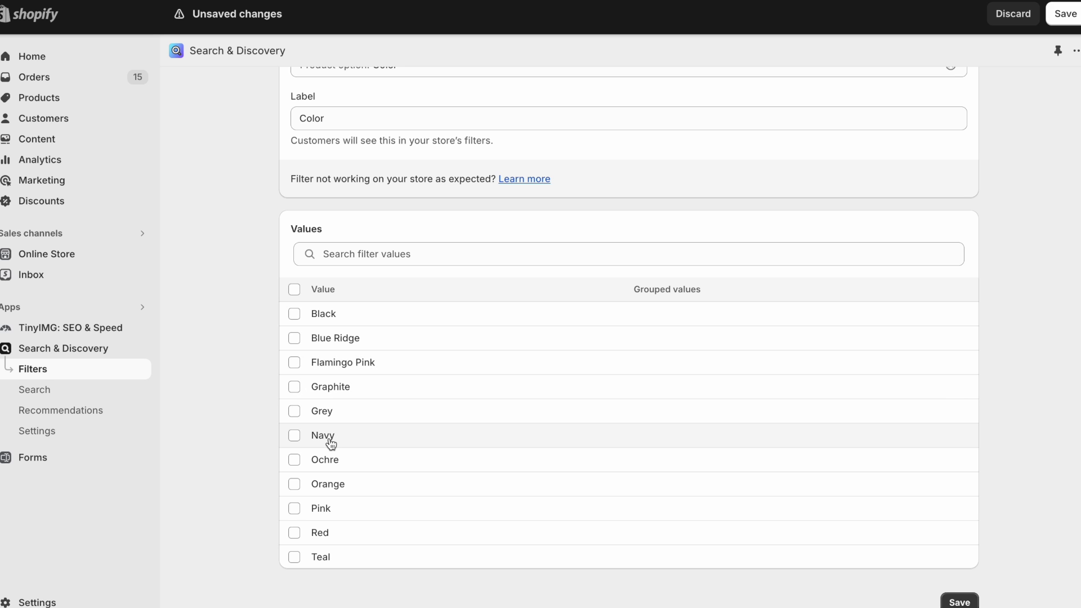
- Group the Blue Ridge and Navy values of the Color filter under the name Blue
click(294, 435)
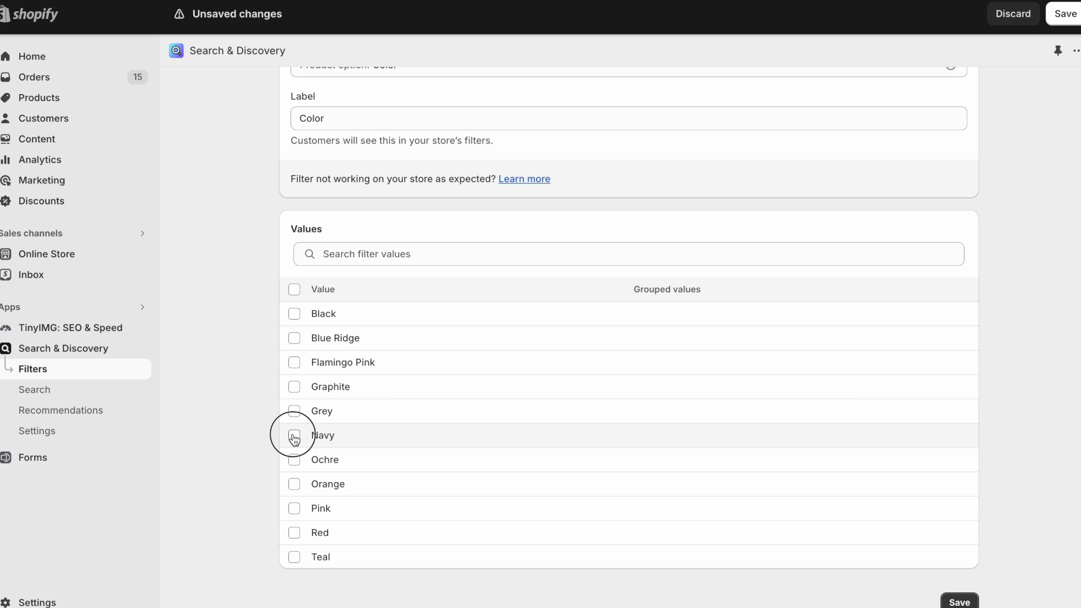
click(295, 340)
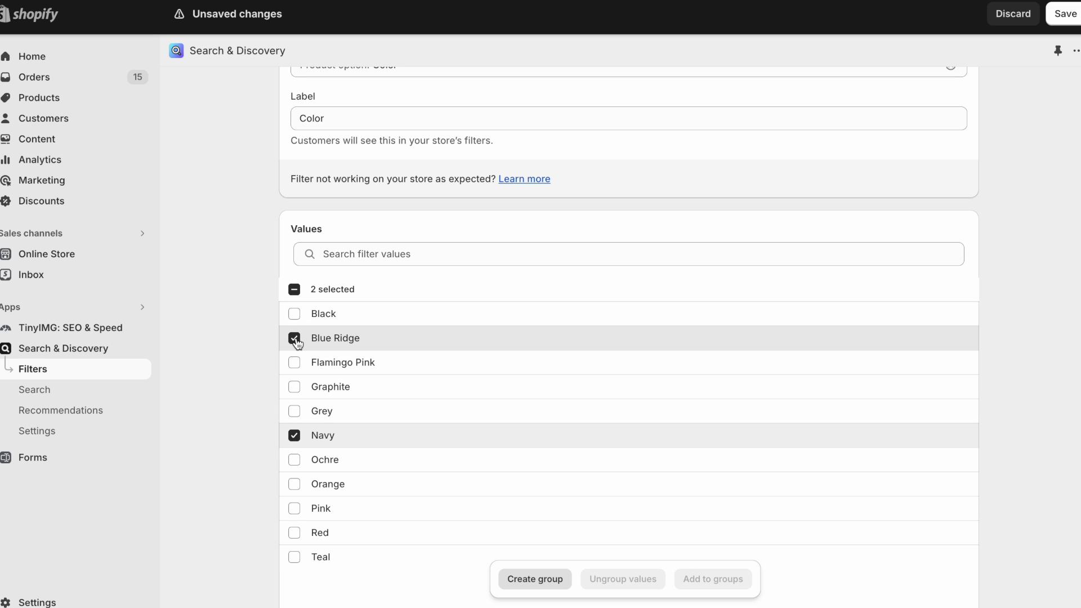
click(538, 578)
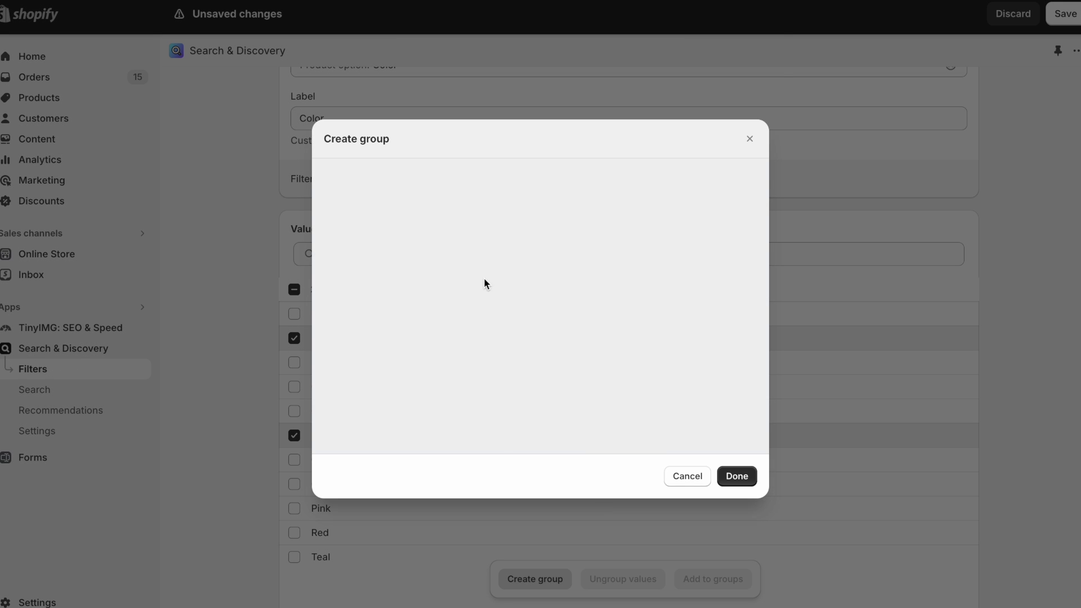
text(Blue)
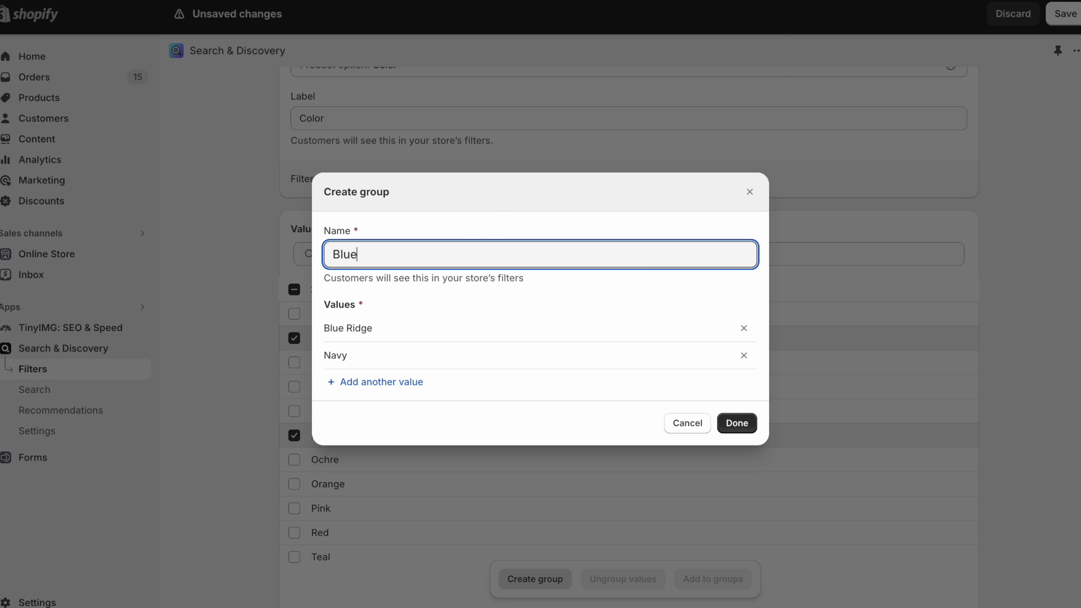
click(737, 425)
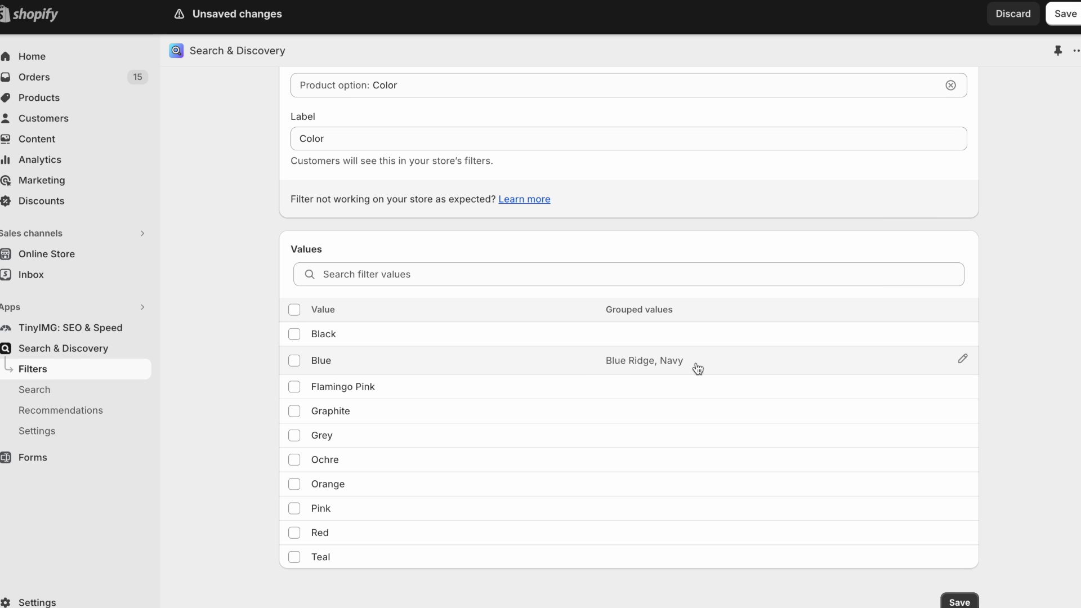
- Group the Ochre and Orange values of the Color filter under the name Orange
click(294, 460)
click(294, 485)
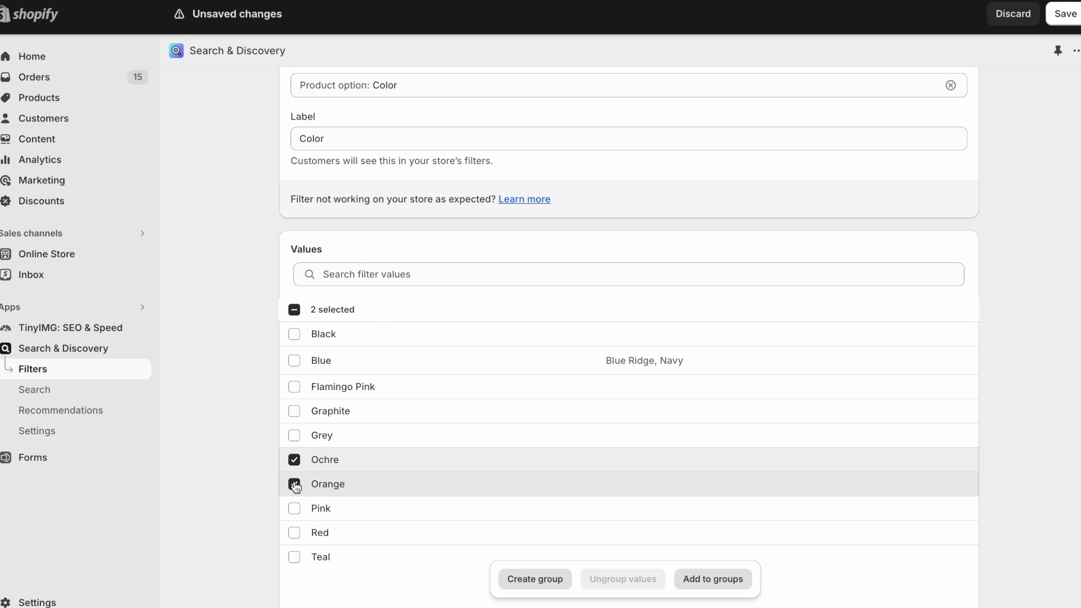
scroll(254, 489, down, 1)
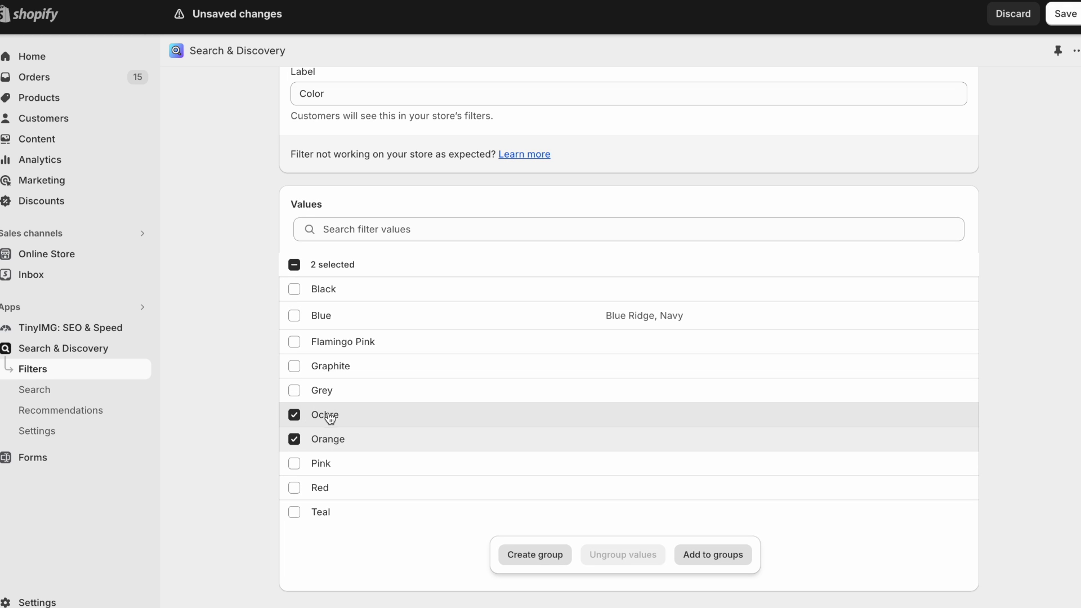
click(533, 555)
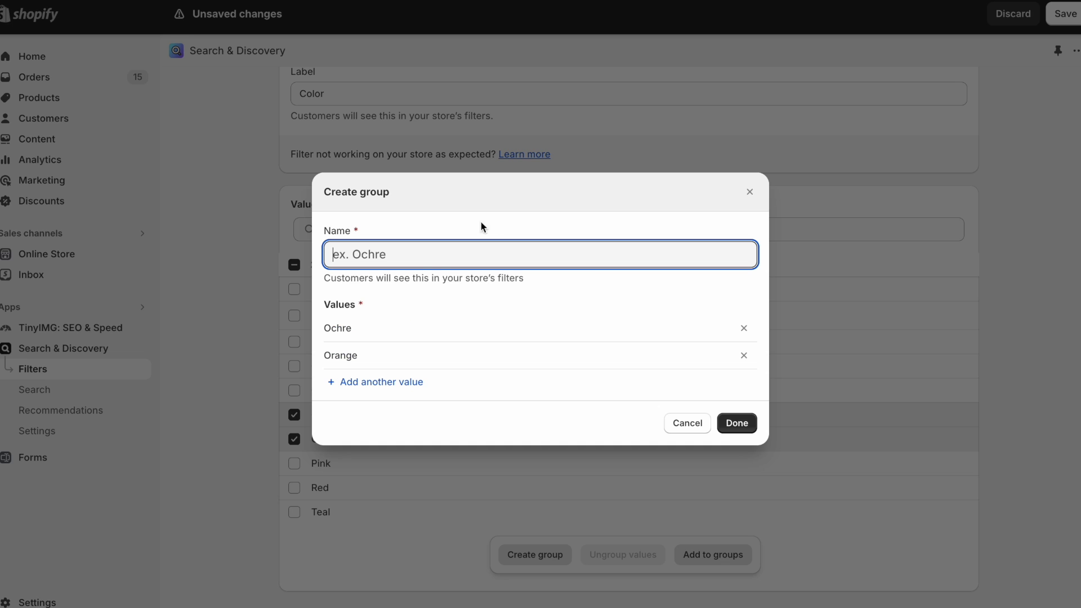
text(Orange)
click(735, 423)
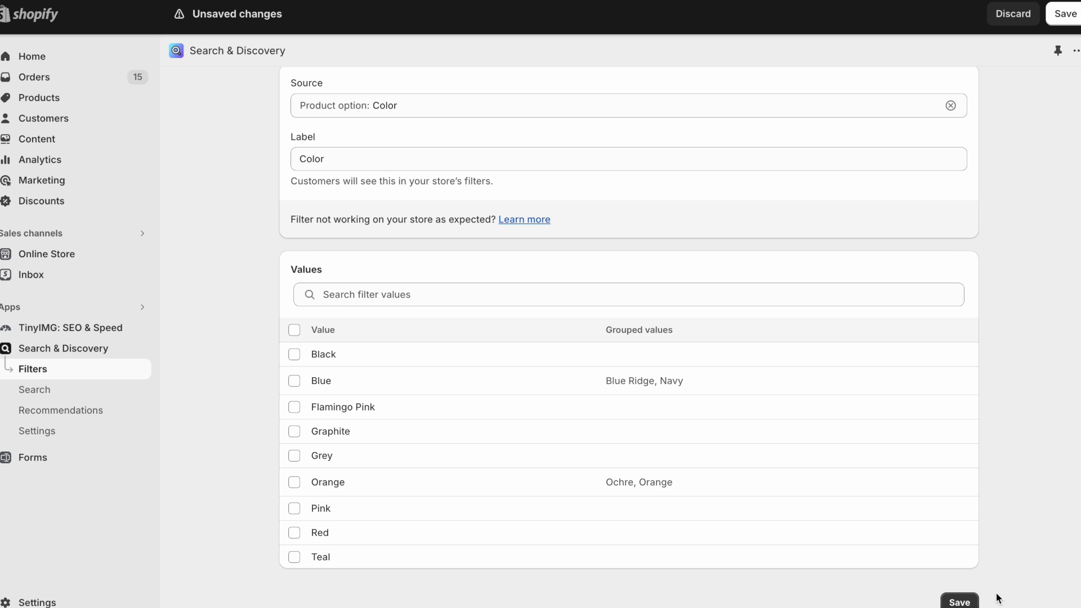
- Save the Color filter and move it to the first place in the filter list
click(962, 601)
click(287, 96)
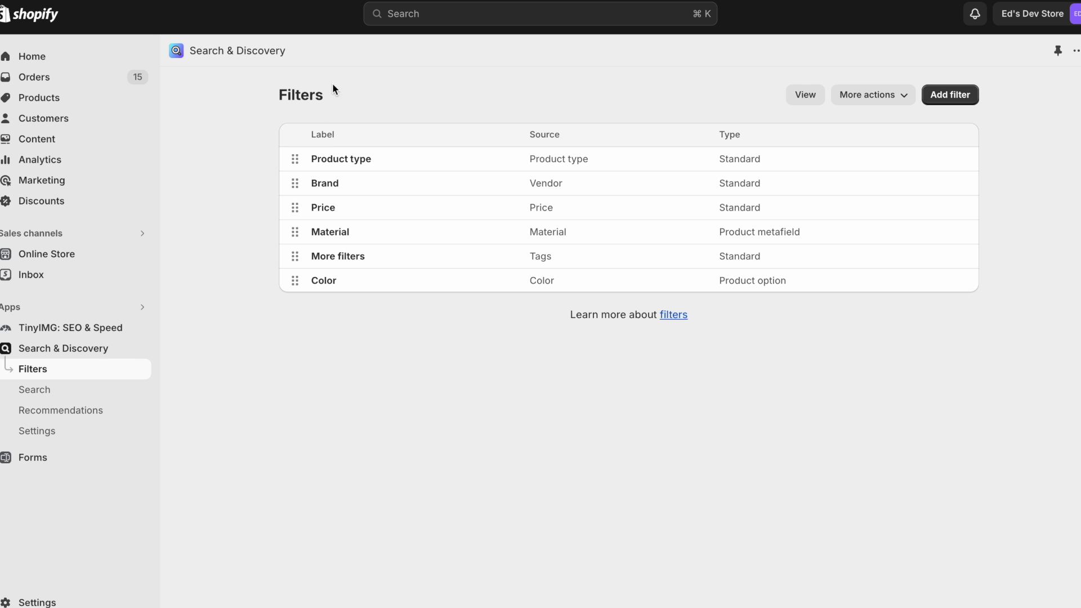
drag(279, 93, 381, 96)
click(354, 101)
drag(294, 279, 294, 155)
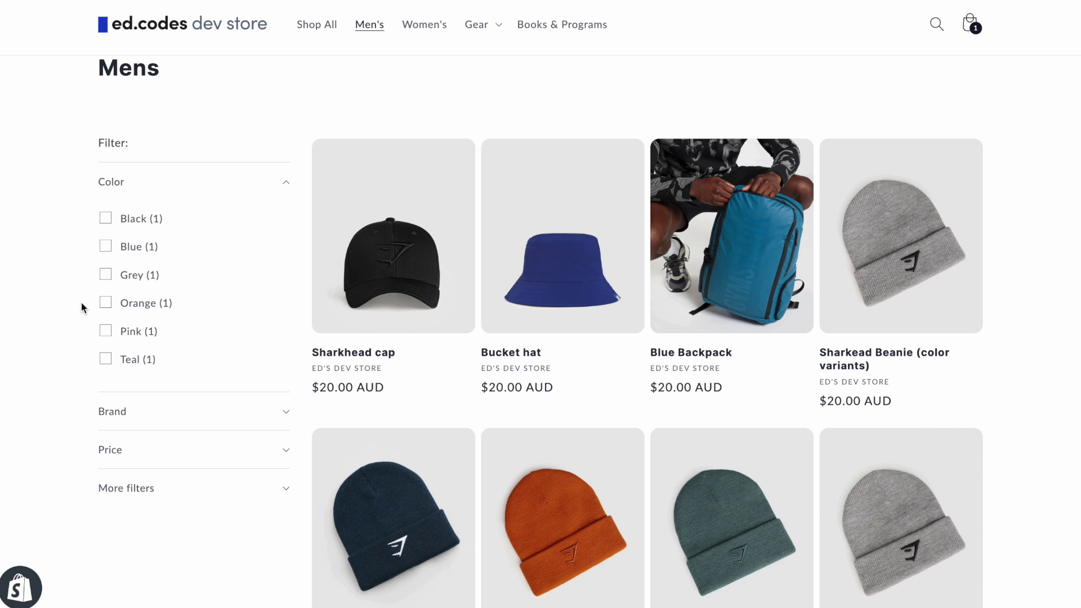
- Check the Color filter on the storefront's Mens collection and view the Sharkead Beanie (color variants) product page
scroll(81, 307, down, 1)
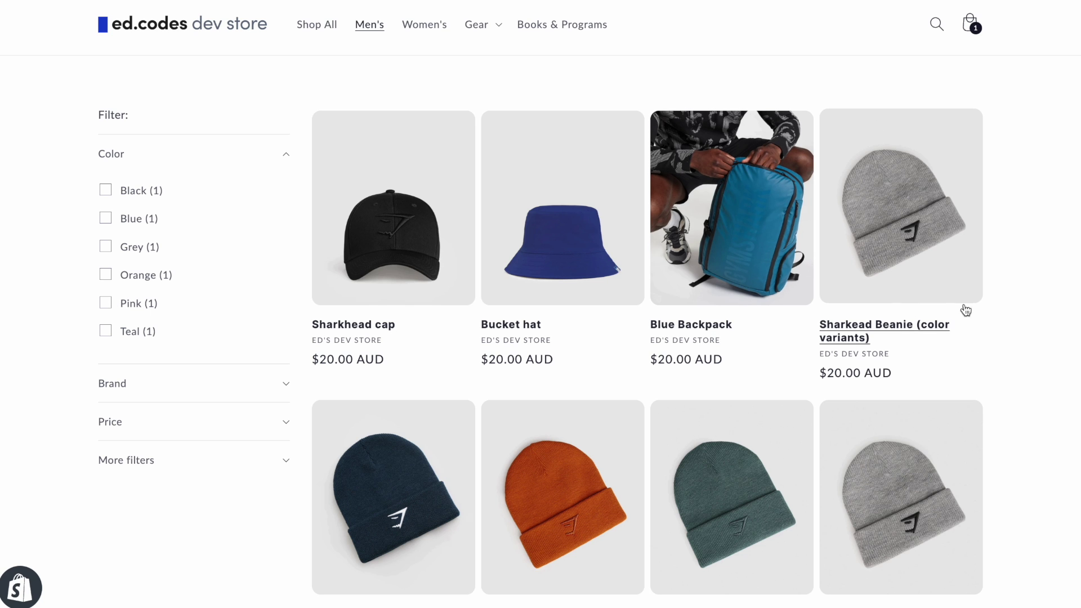
scroll(889, 338, down, 1)
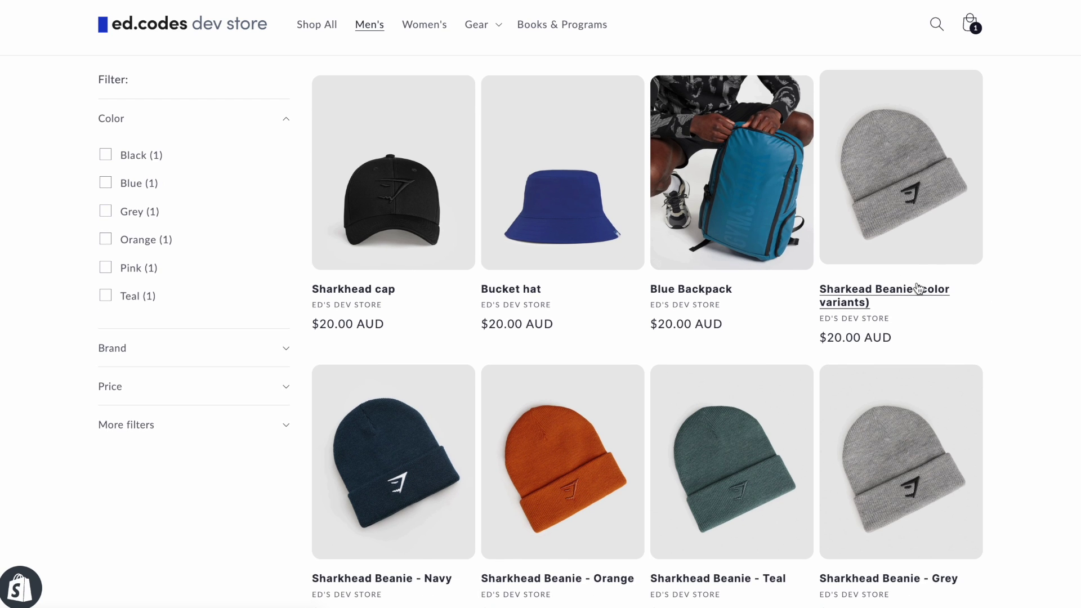
click(841, 289)
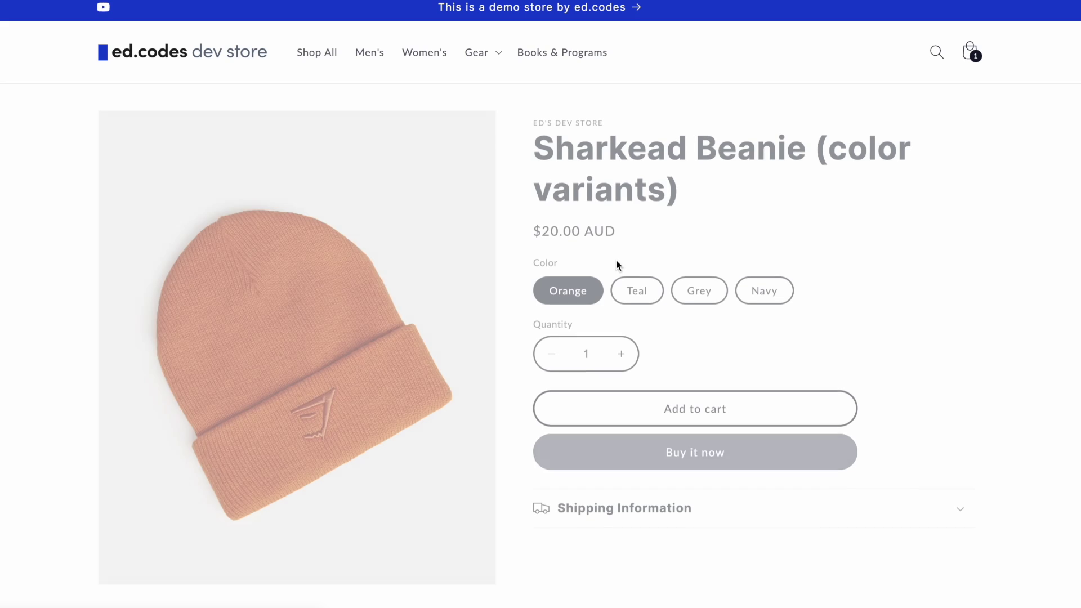
key(alt+Left)
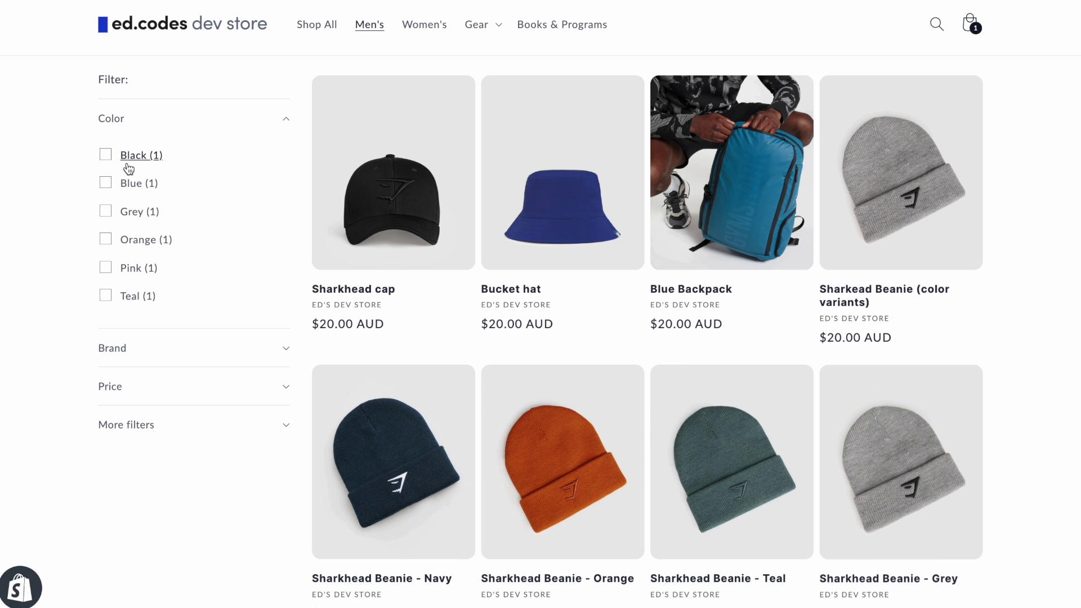
- Filter the Mens collection by the color Blue, clear the filter again, and view the Bucket hat product page
click(107, 185)
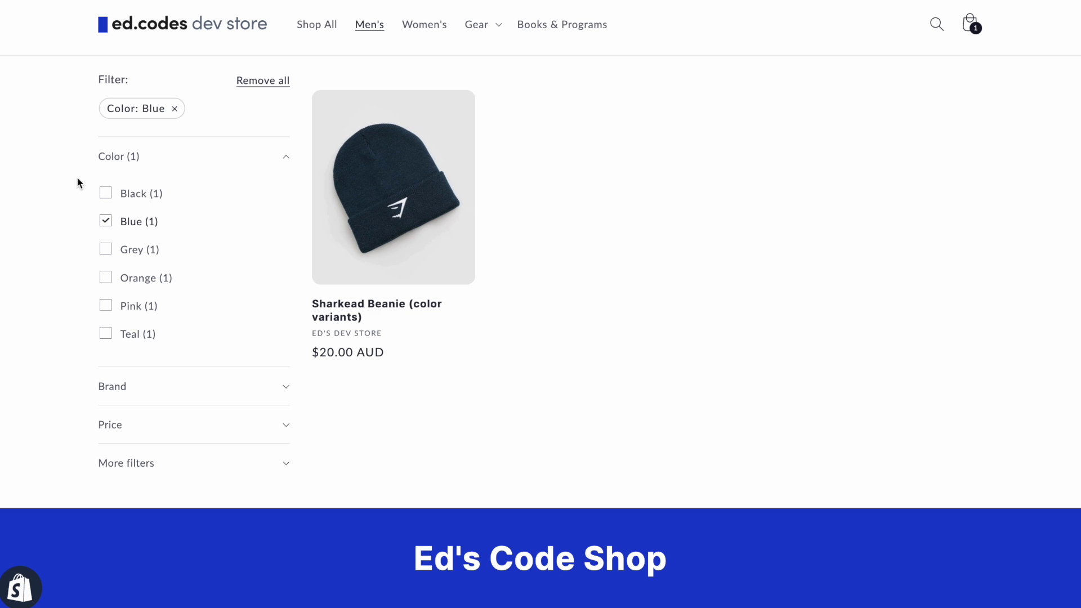
click(106, 221)
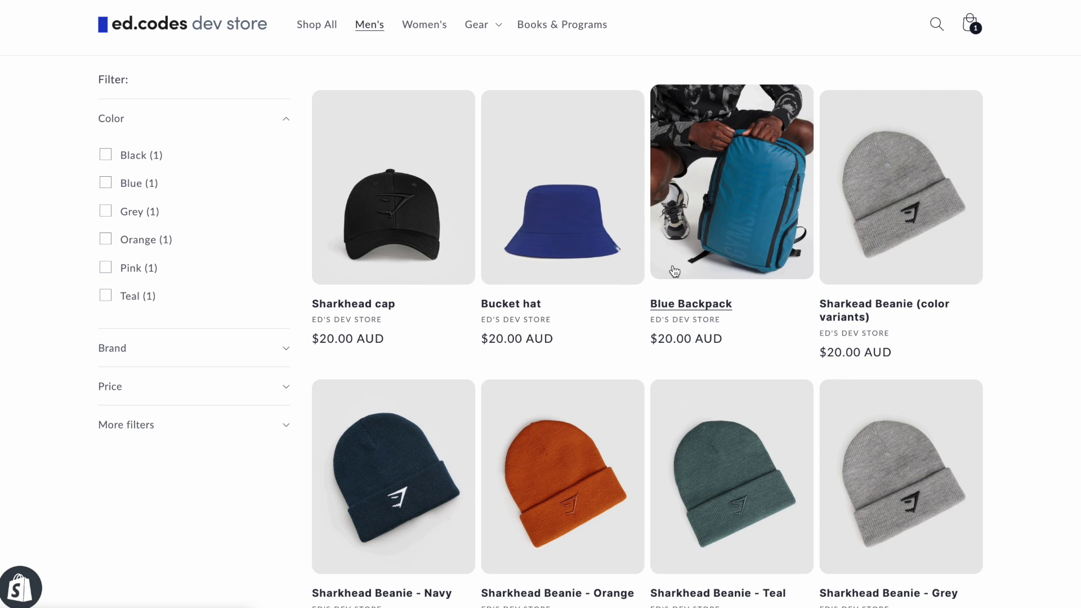
click(605, 246)
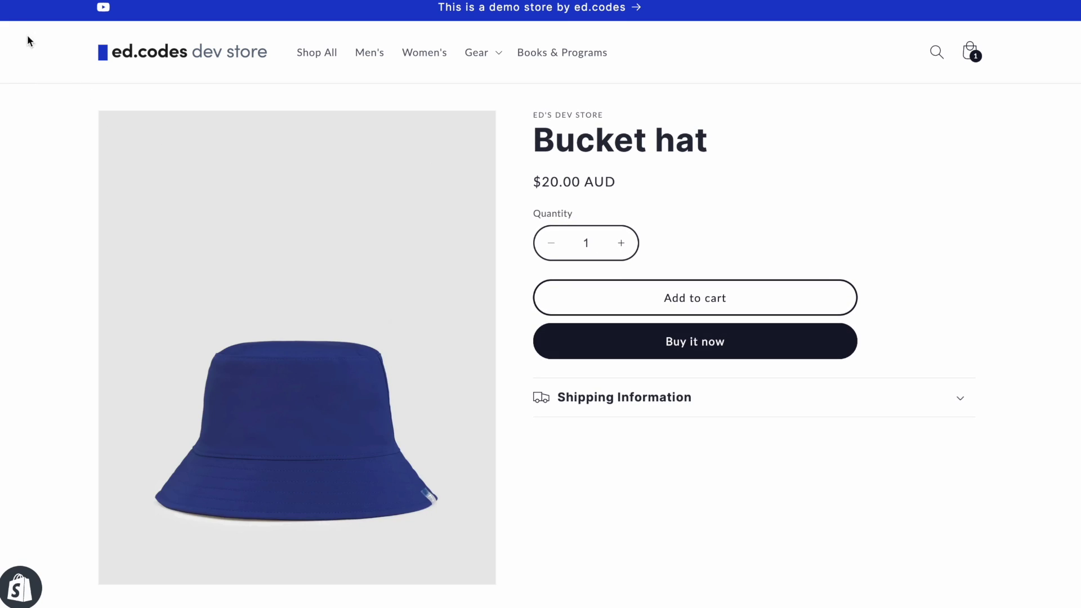
key(alt+Left)
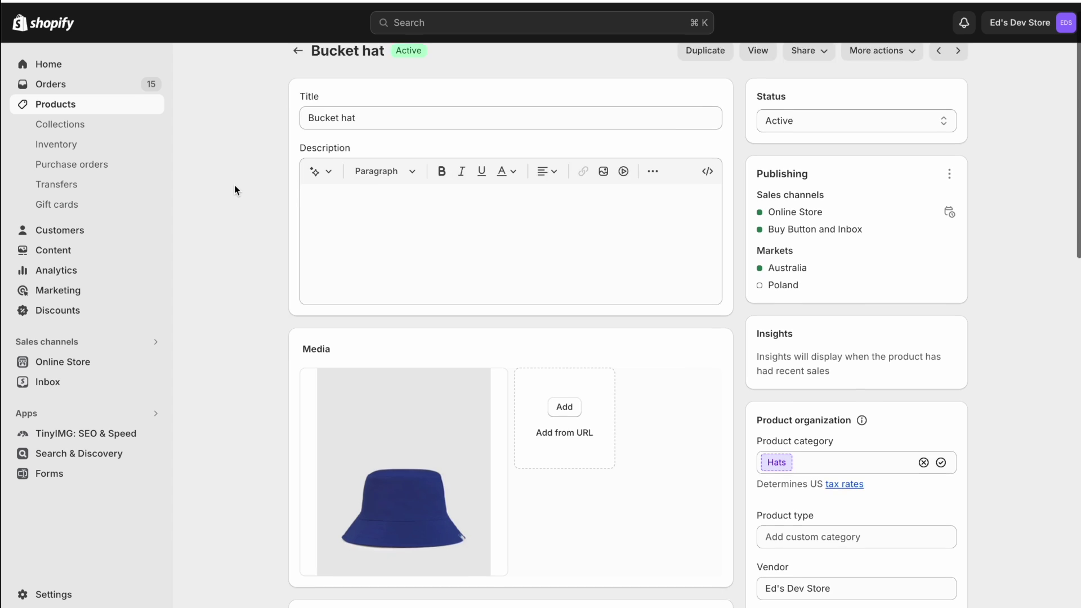
- Examine the Bucket hat's product page in the Shopify admin, including its variants and metafields
scroll(234, 184, down, 15)
scroll(234, 186, down, 2)
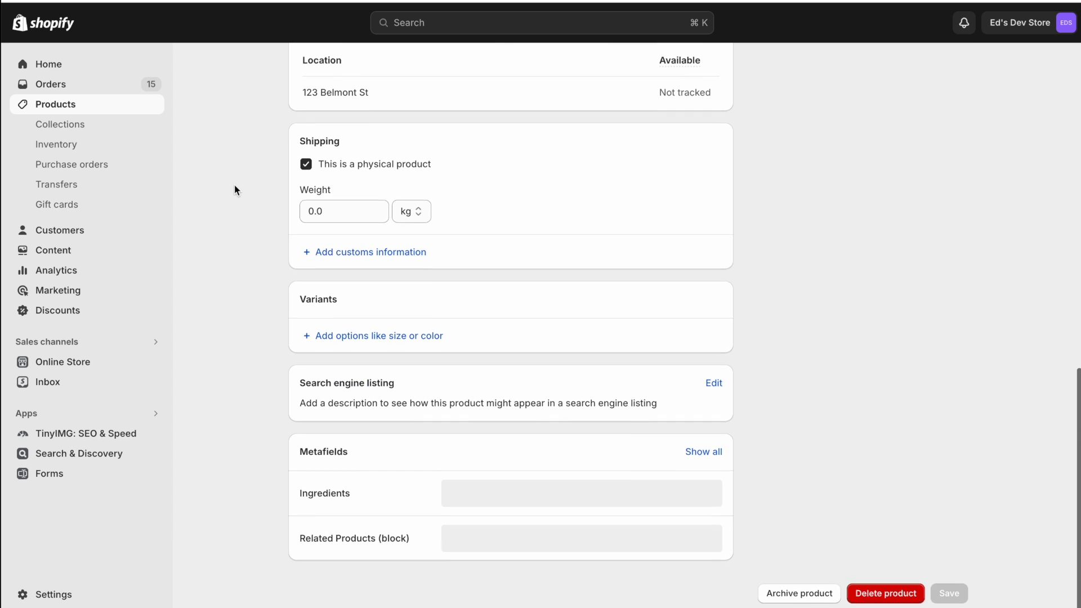
click(485, 493)
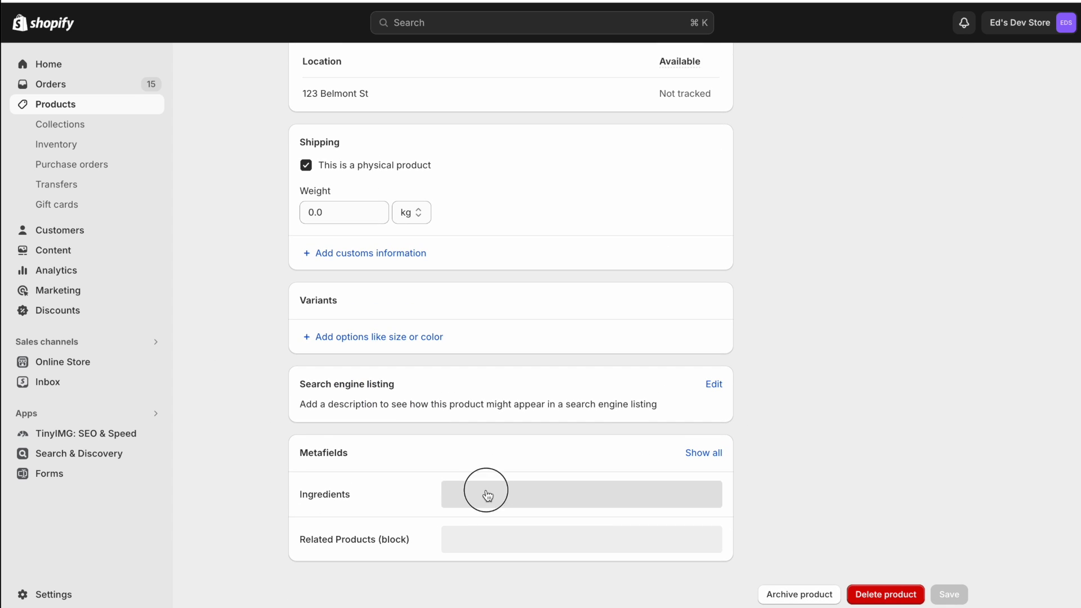
click(271, 475)
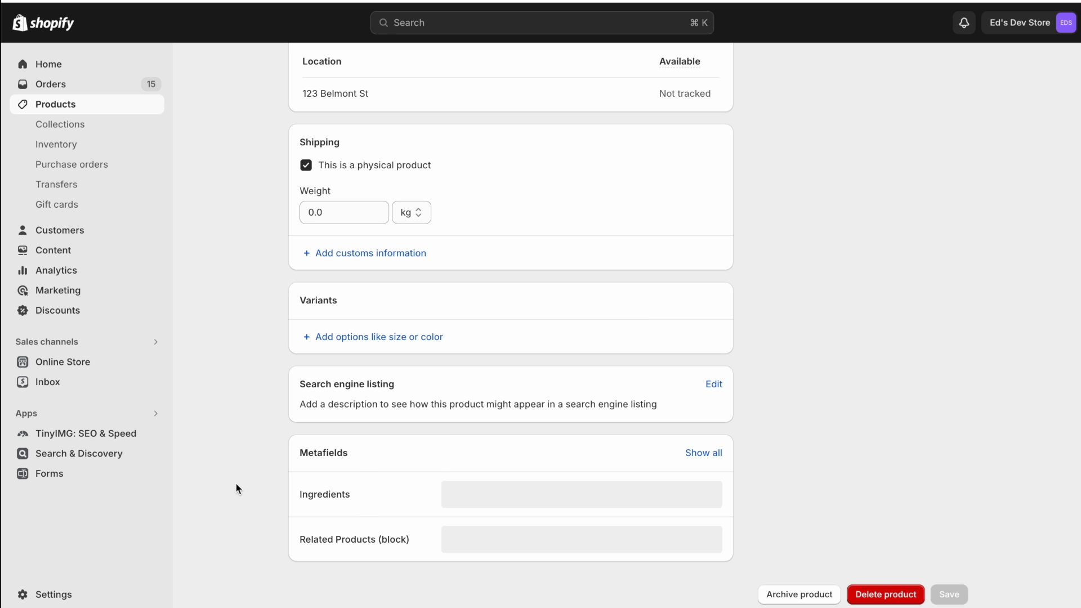
key(Home)
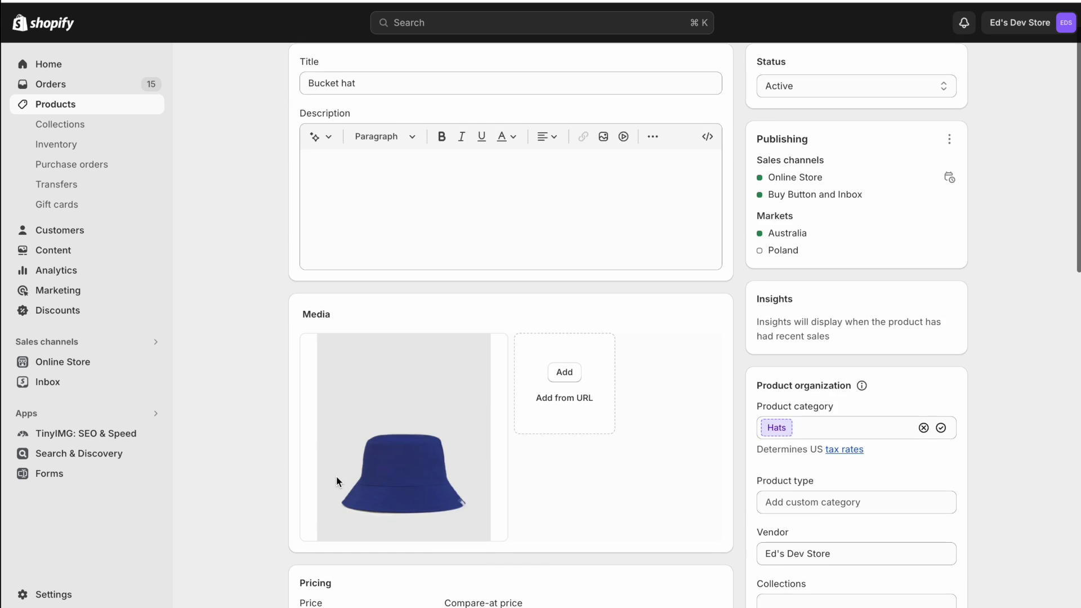
scroll(337, 480, down, 1)
scroll(216, 458, down, 15)
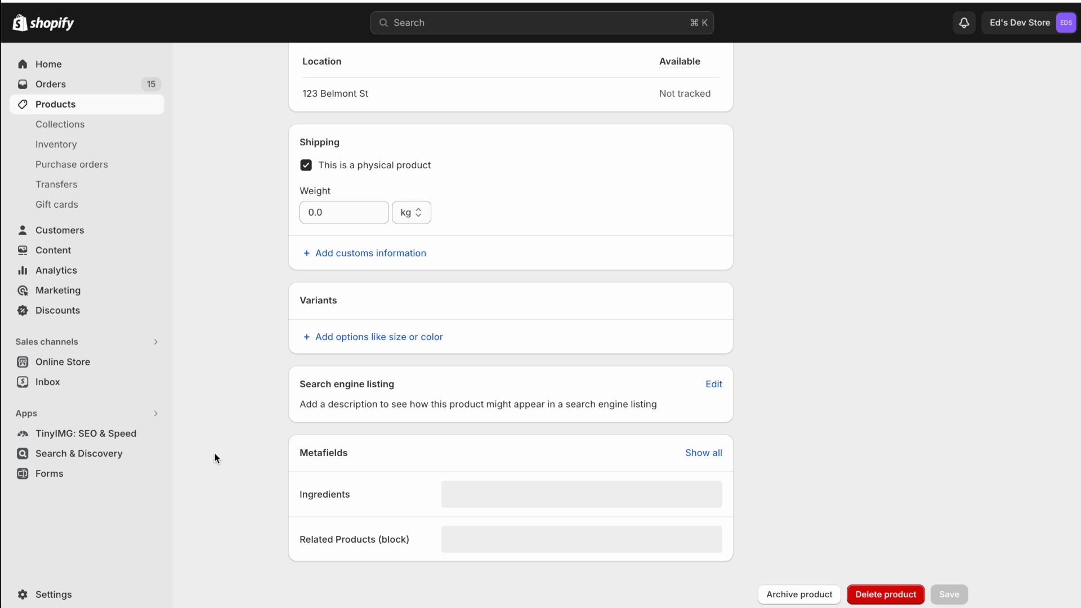
- Open the product metafield definitions in the store's custom data settings
click(65, 598)
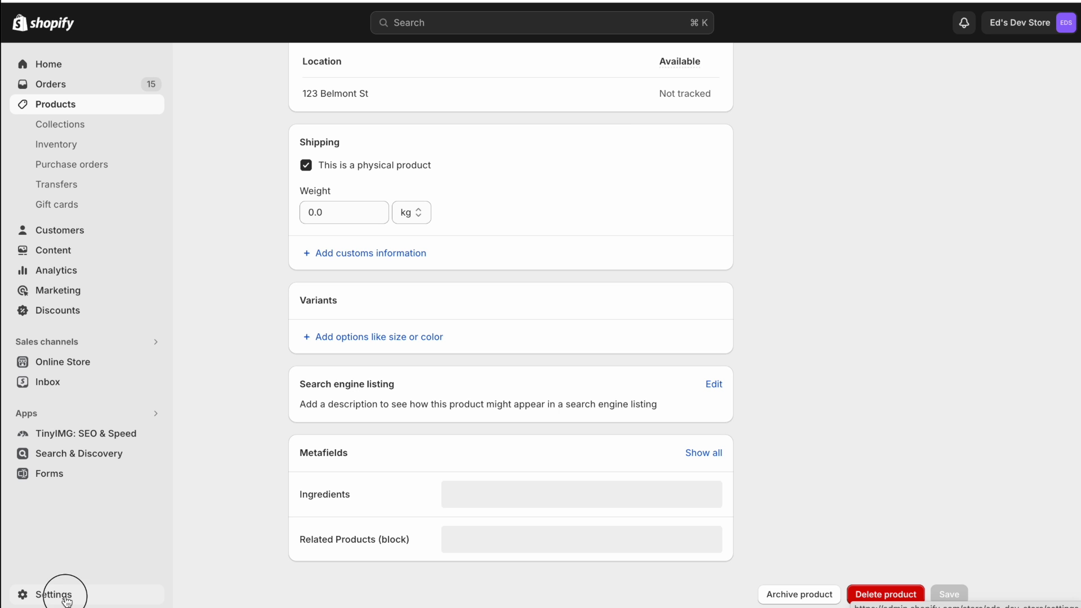
scroll(145, 344, down, 3)
scroll(168, 360, down, 1)
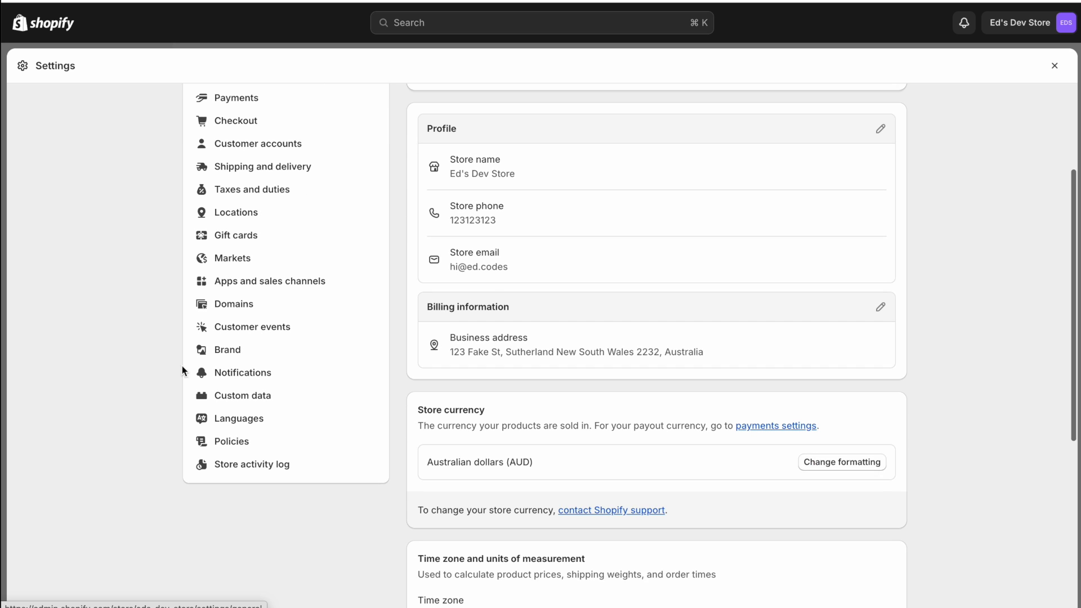
click(242, 398)
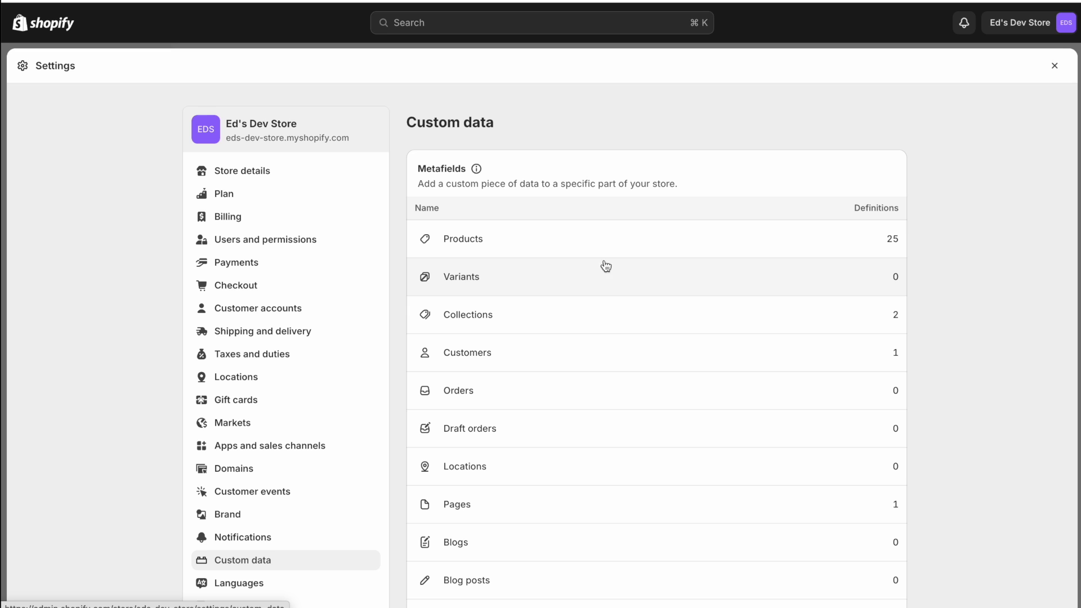
click(488, 243)
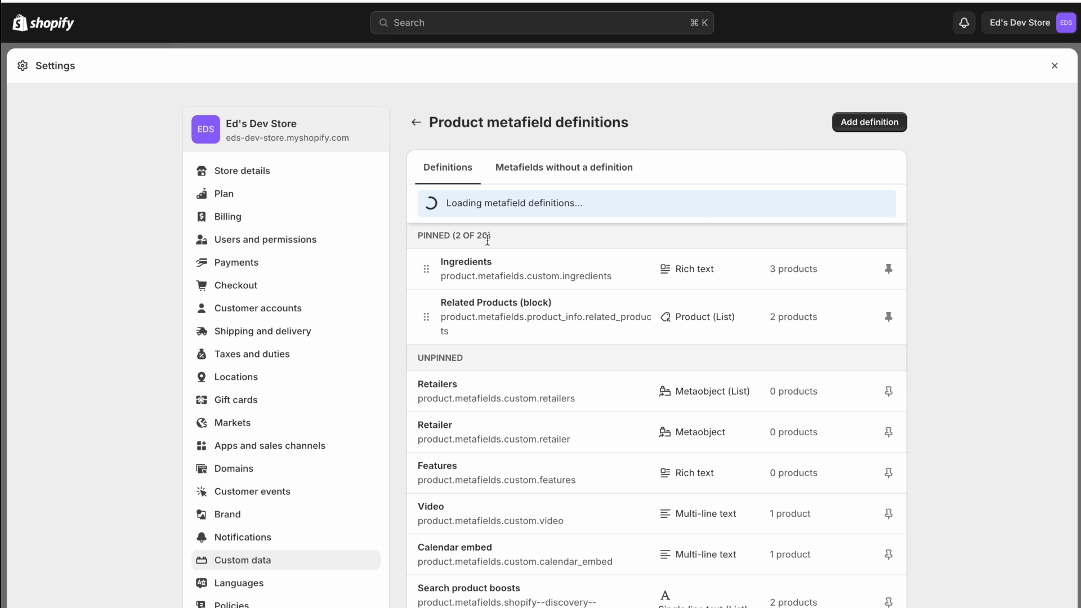
- Add and save a product metafield definition named Color, of type Single line text holding a list of values
click(865, 125)
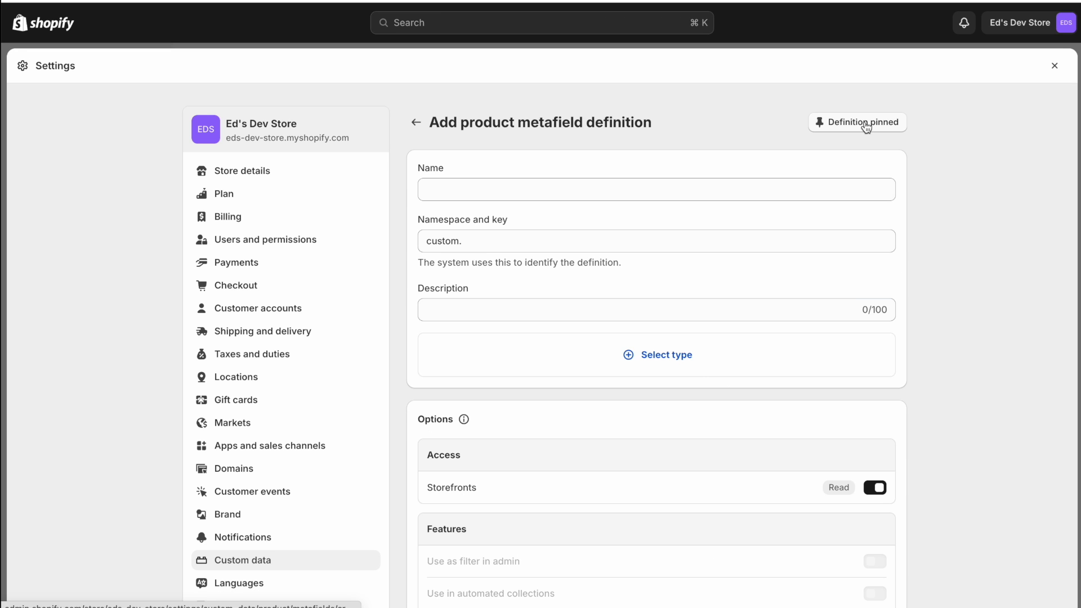
click(619, 189)
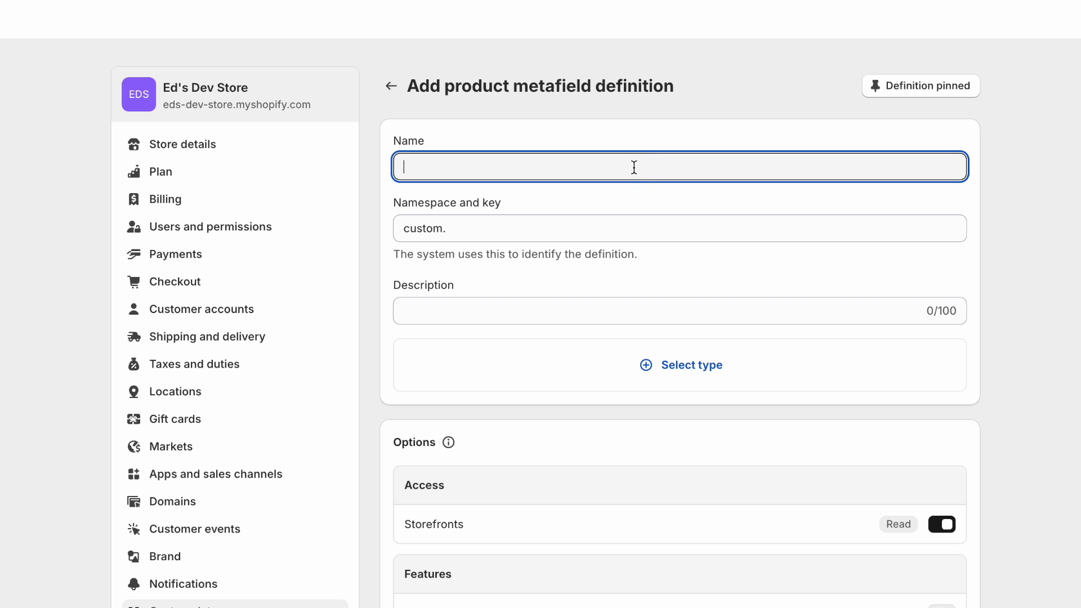
text(Color)
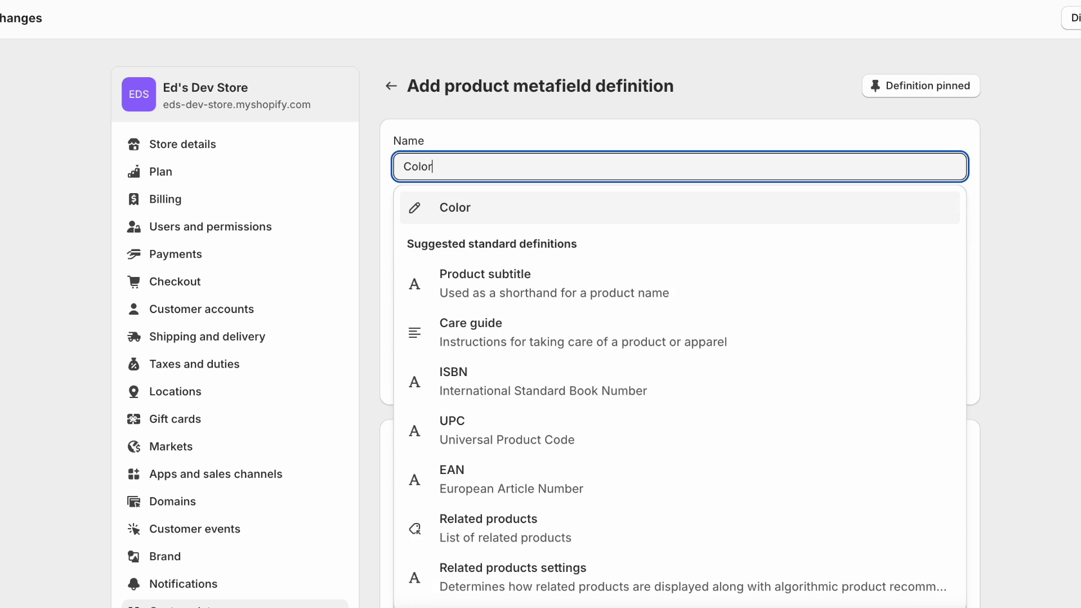
click(480, 212)
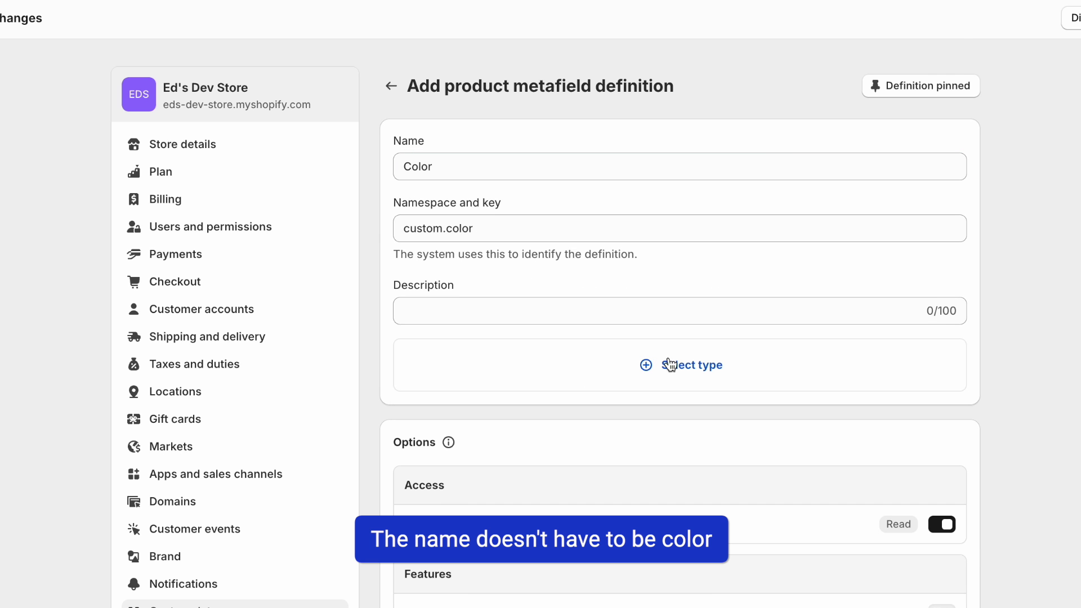
click(671, 368)
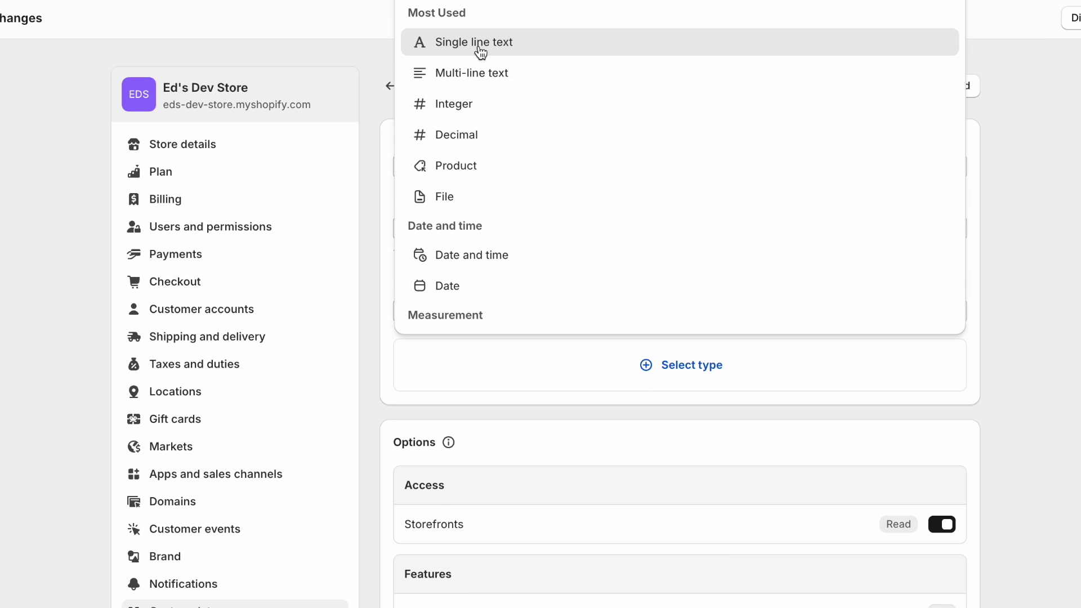
click(478, 47)
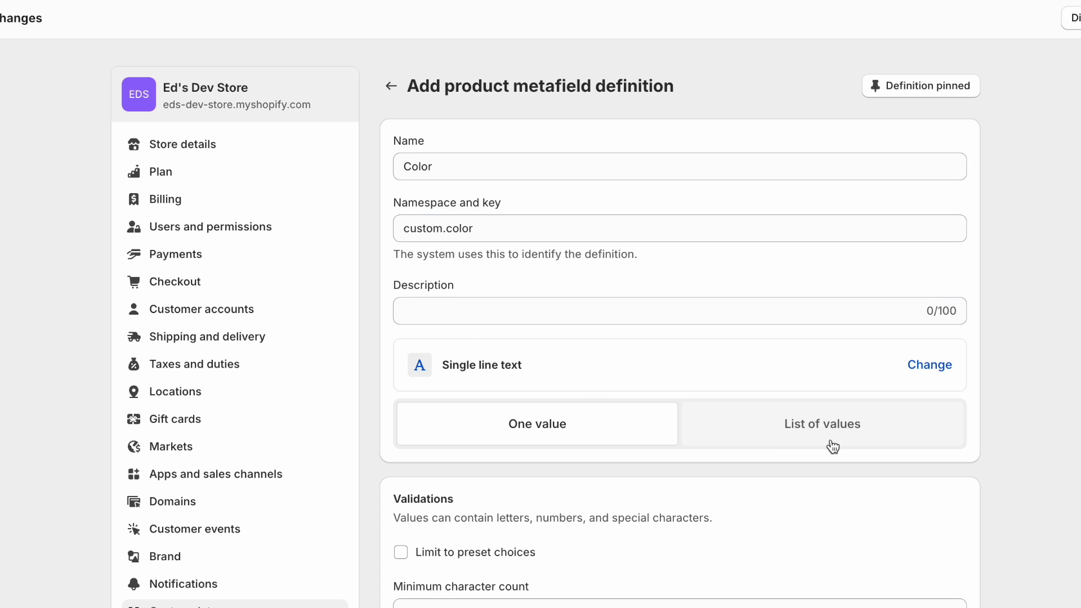
click(833, 438)
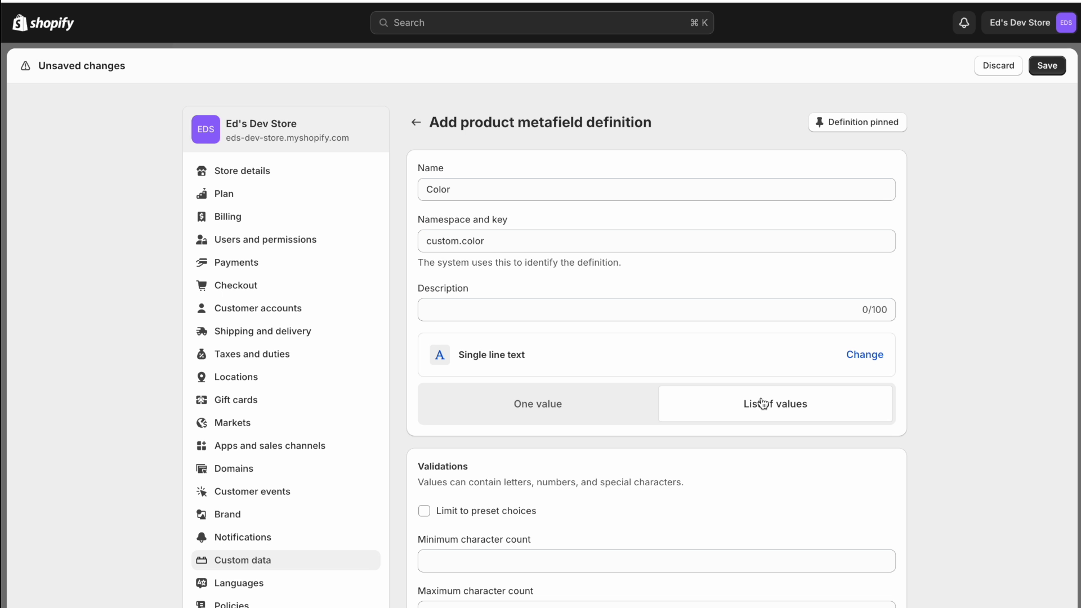
key(super+s)
key(Escape)
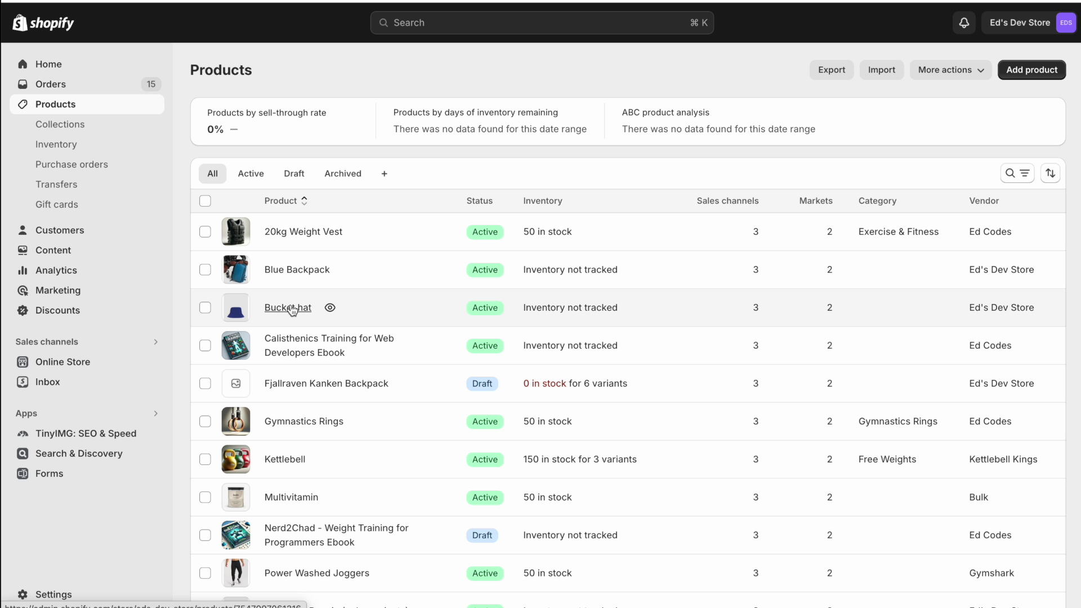
- Open the Bucket hat product and enter Blue as its Color metafield value
click(287, 308)
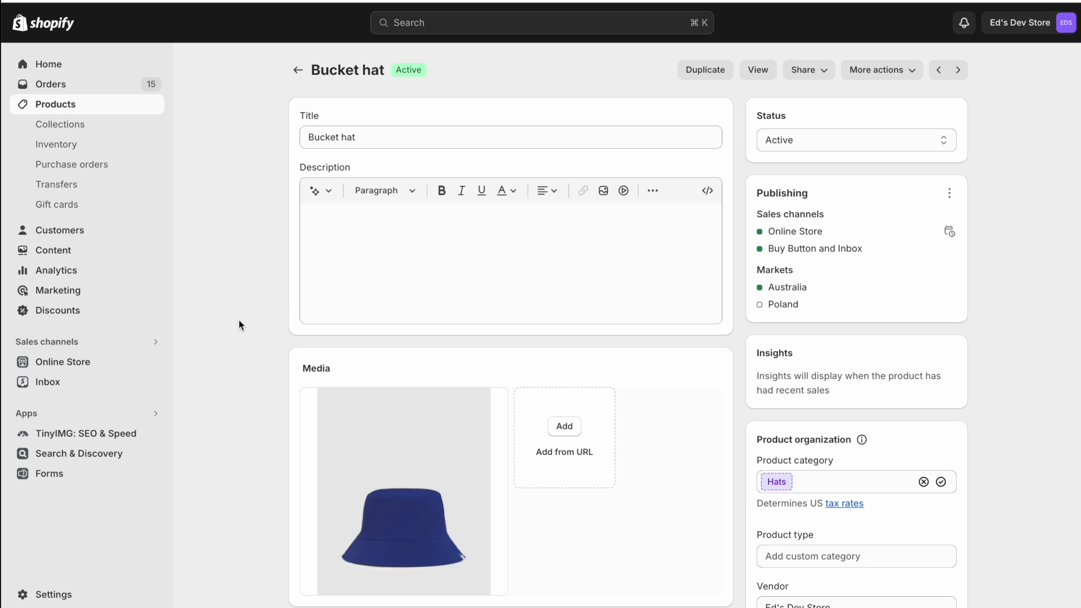
scroll(239, 322, down, 10)
scroll(239, 325, down, 8)
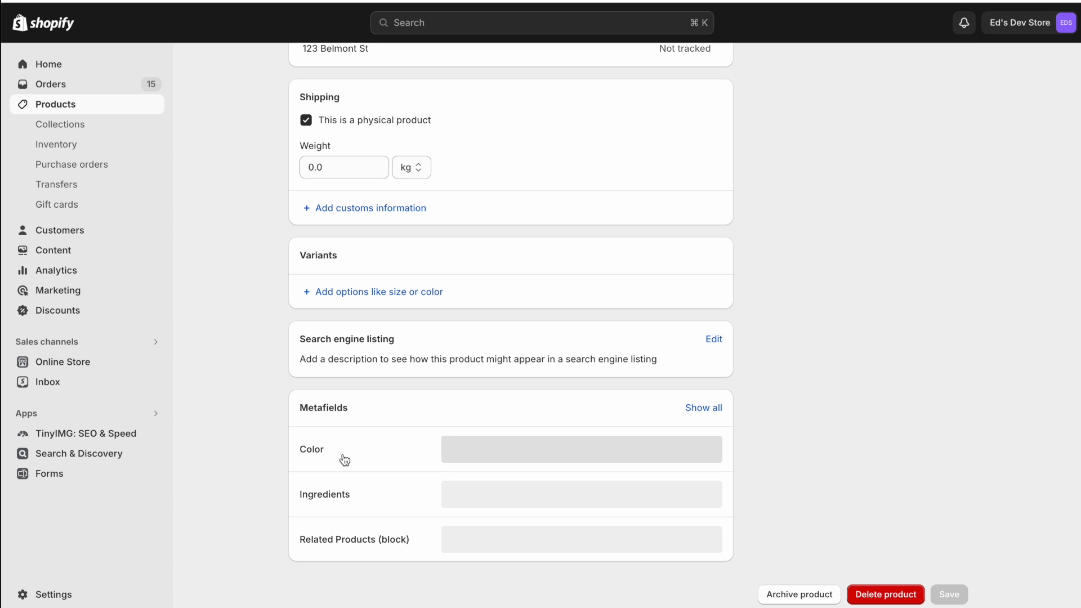
click(467, 451)
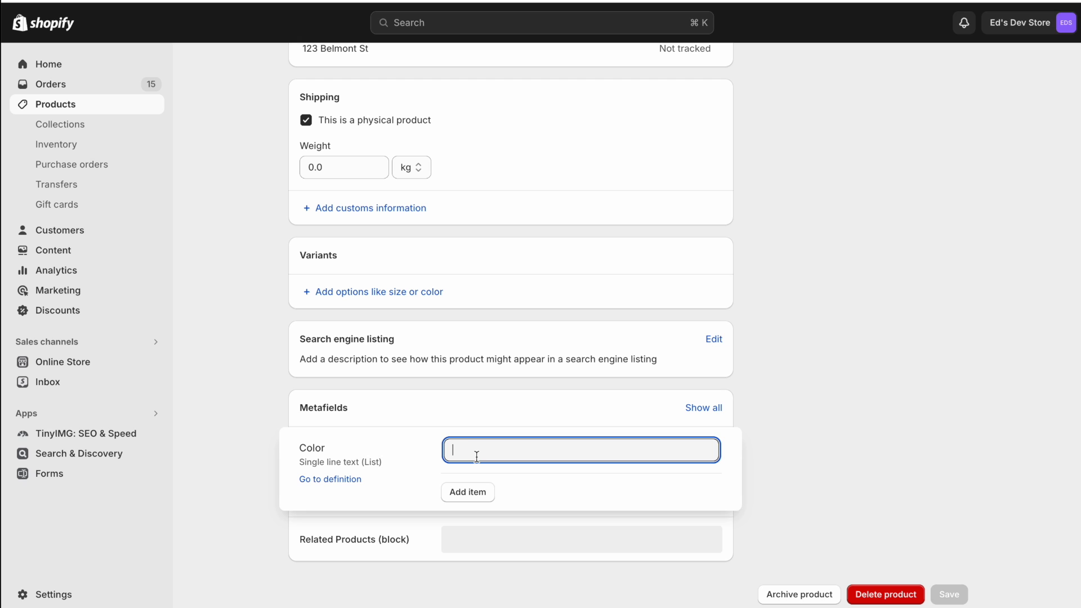
text(Blue)
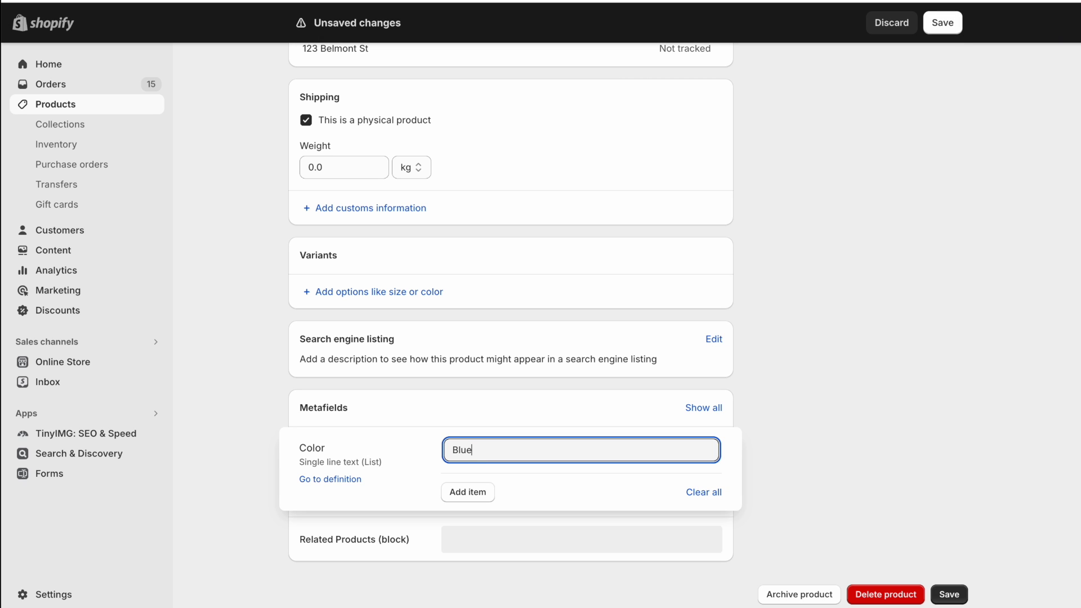
- Save the changes to the Bucket hat product
click(950, 594)
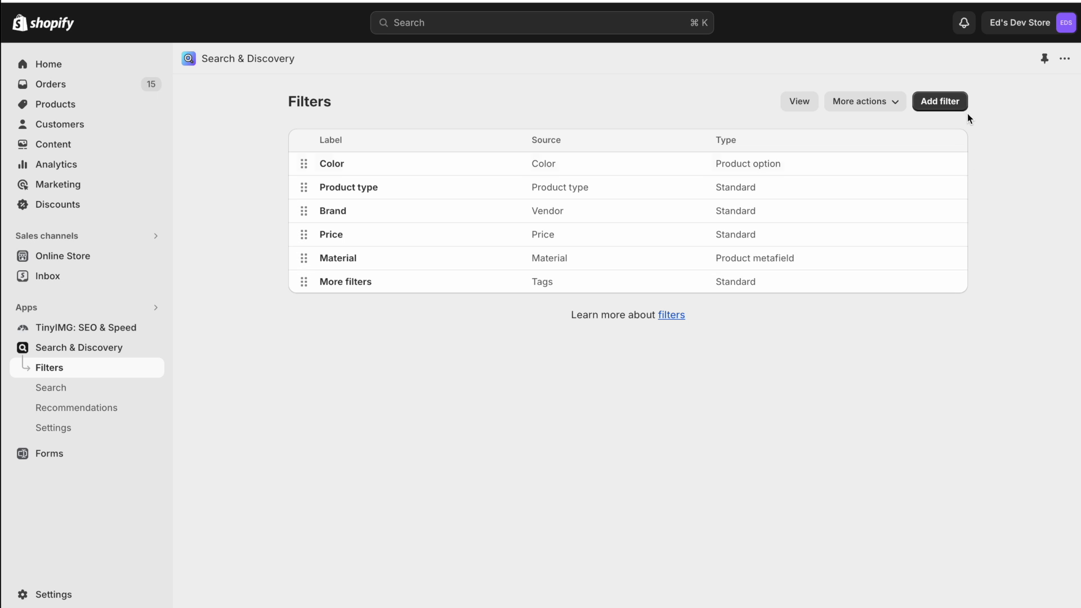
- Add and save a storefront filter sourced from the Color product metafield, labelled Color (metafield), with OR logic
click(939, 102)
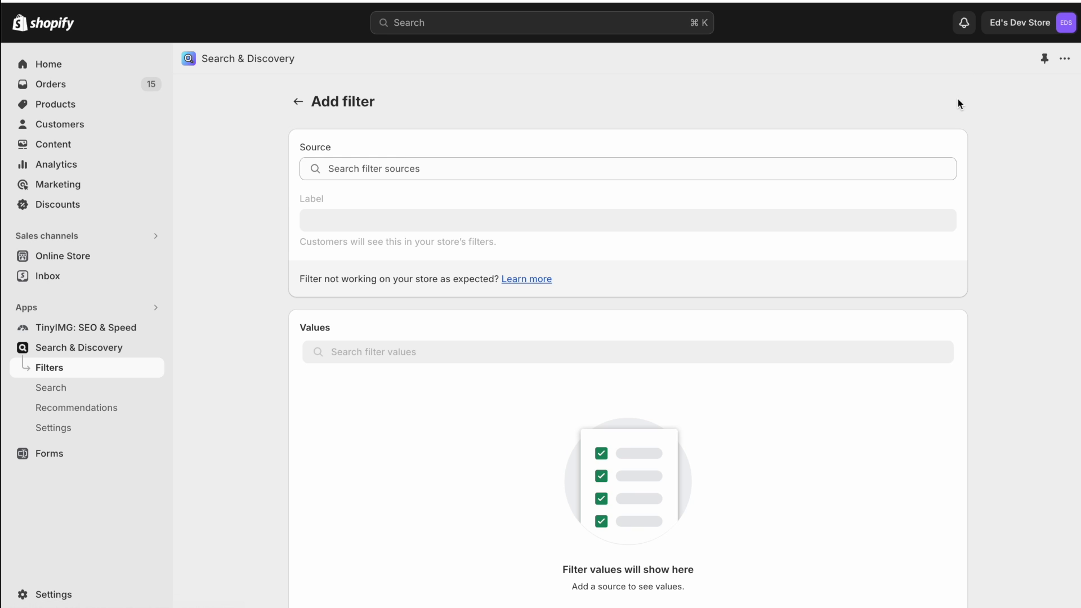
click(387, 166)
scroll(467, 371, down, 5)
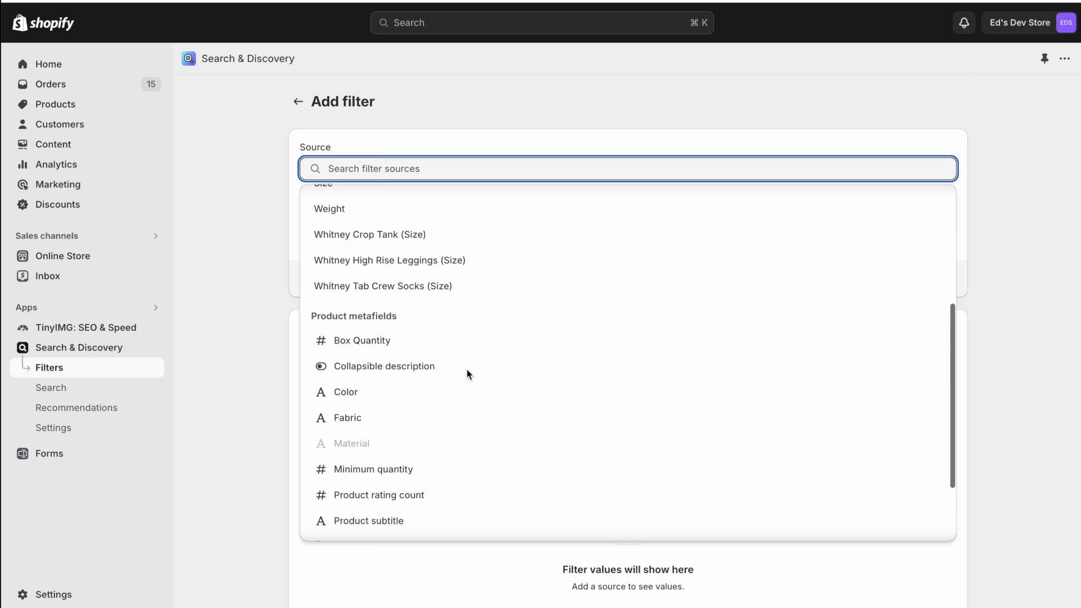
scroll(467, 374, down, 1)
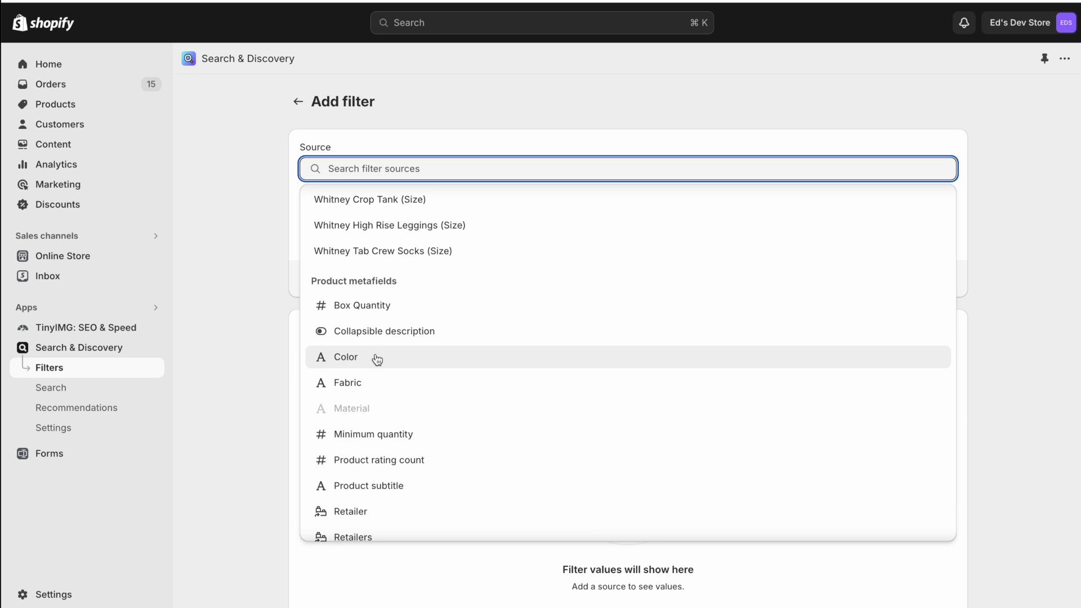
click(376, 358)
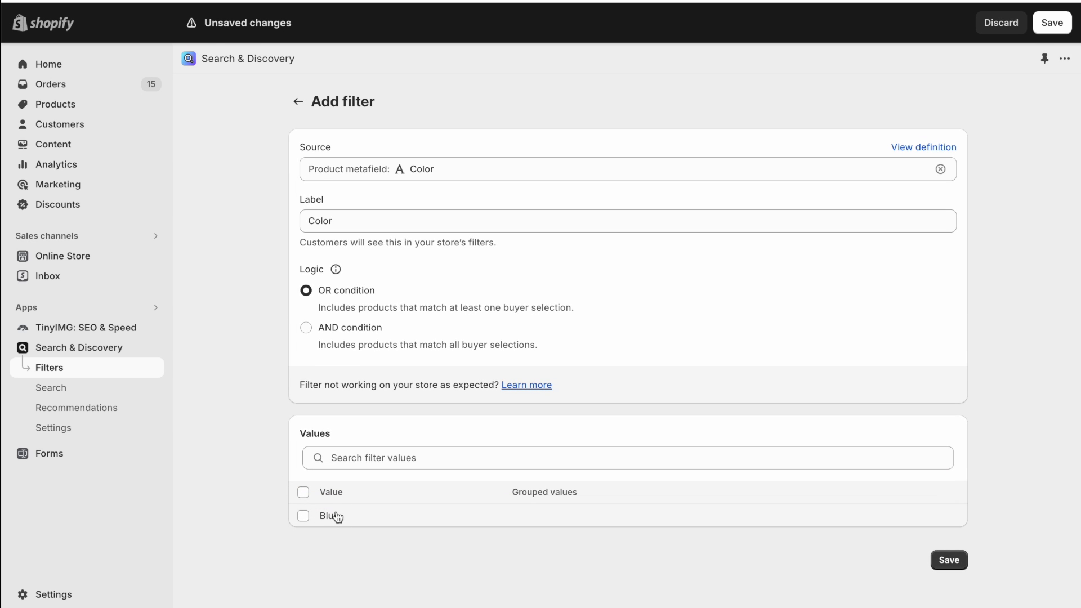
click(948, 559)
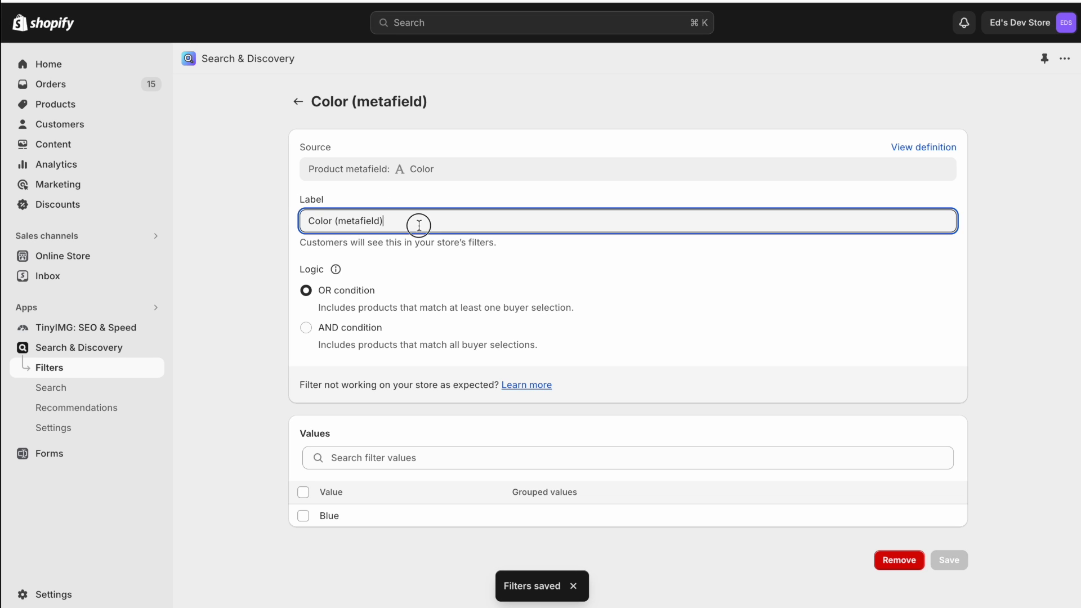
drag(418, 220, 285, 224)
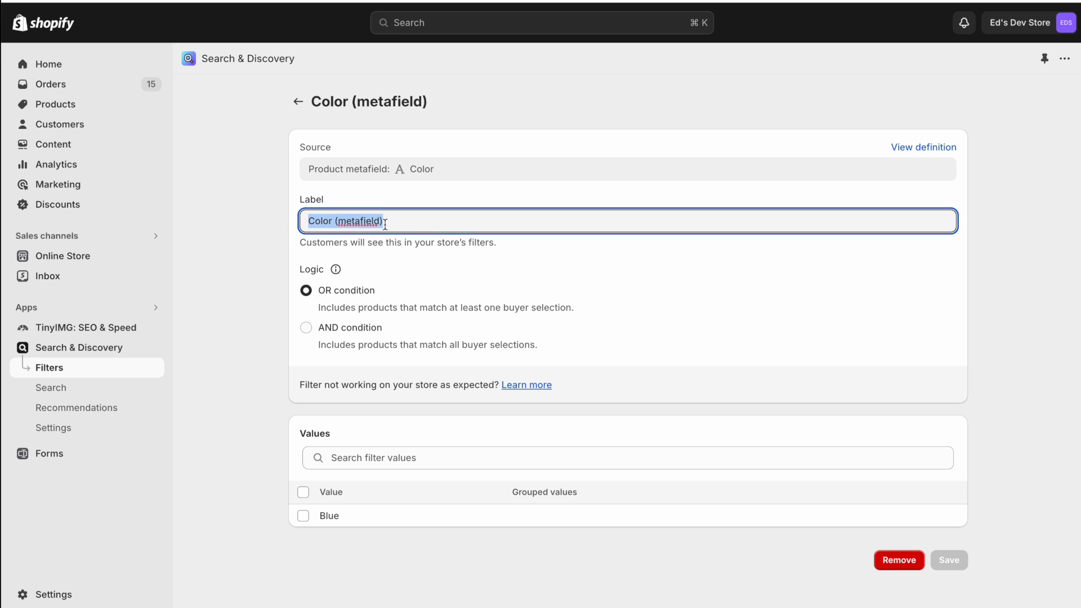
click(285, 239)
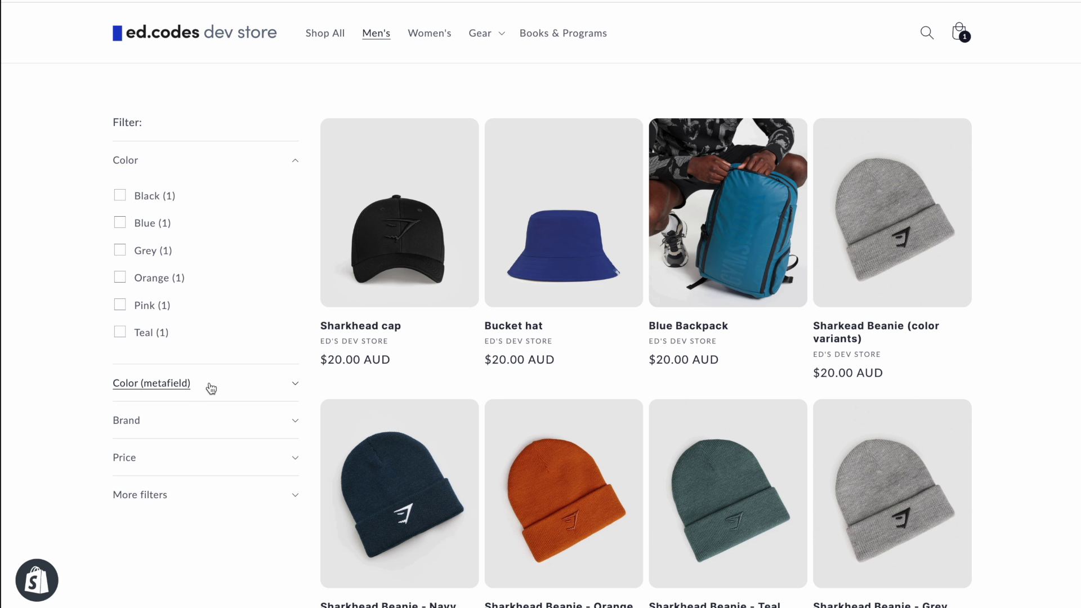
- Check the storefront's Men's collection filtered by Blue under Color (metafield)
click(229, 387)
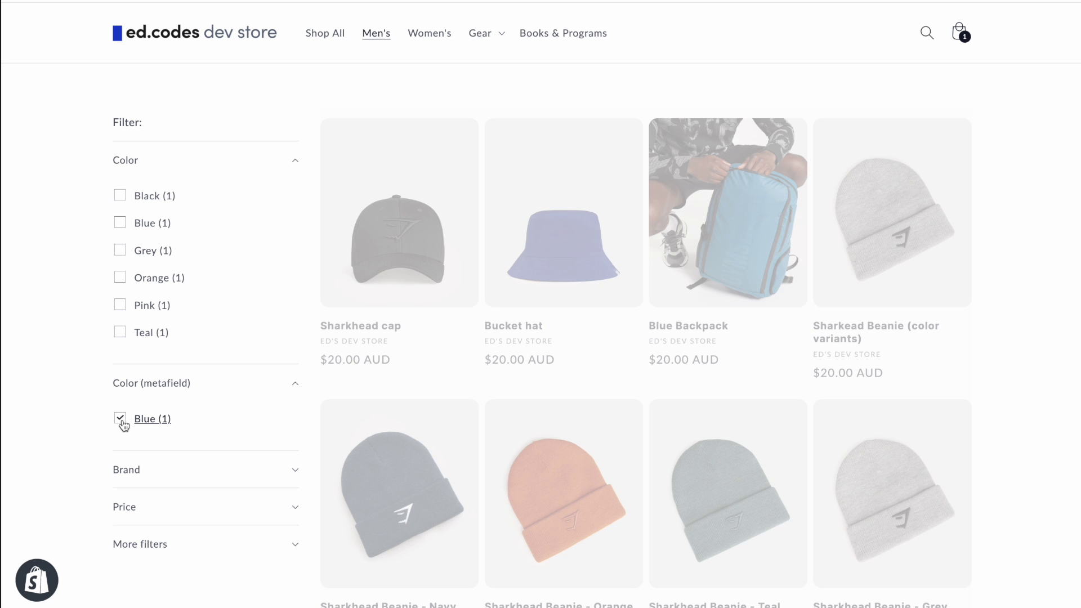
key(alt+Left)
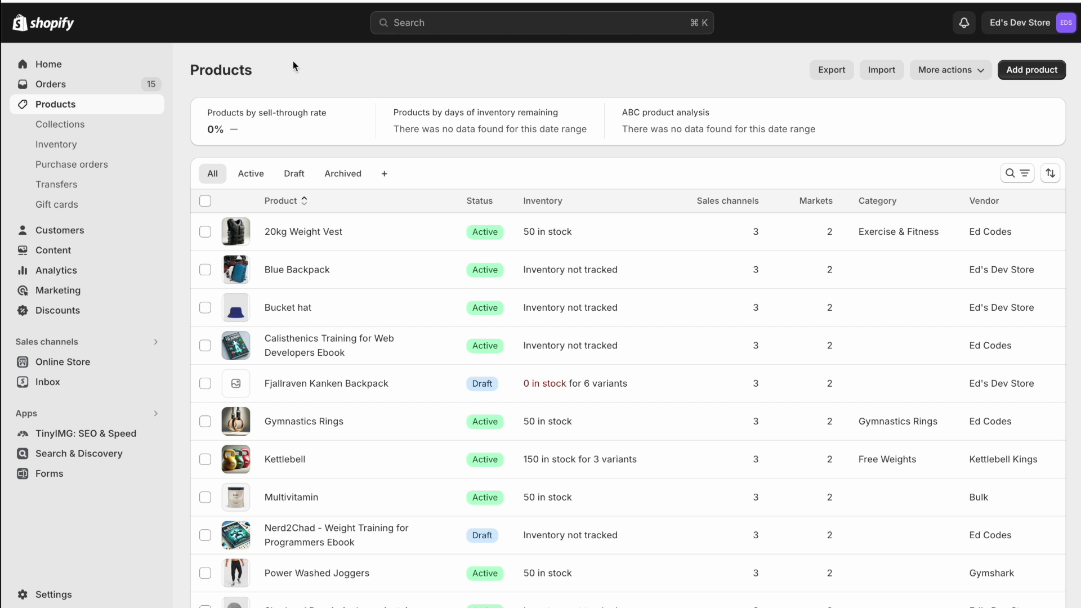
- Open the Sharkead Beanie (color variants) product, enter Blue, Orange, Green and Grey as its Color metafield values, and save
scroll(259, 362, down, 3)
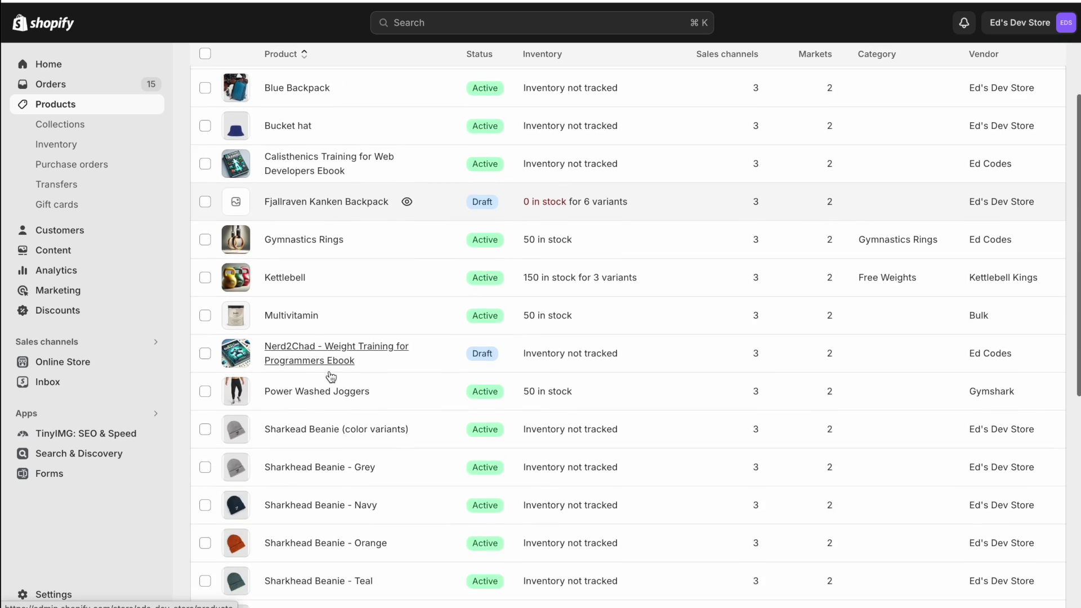
click(334, 409)
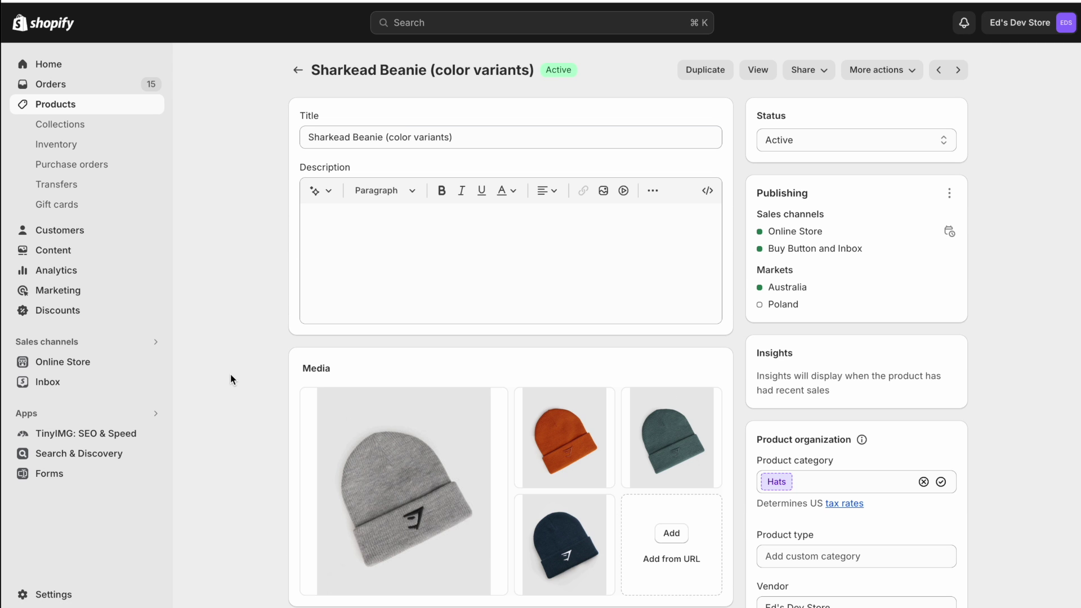
scroll(231, 374, down, 3)
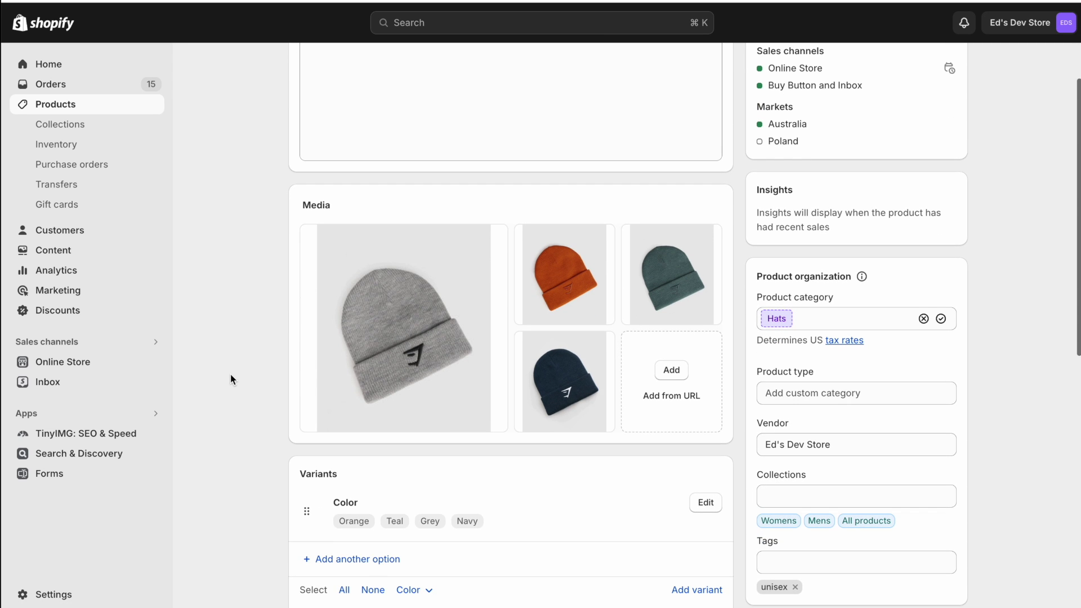
scroll(230, 374, down, 10)
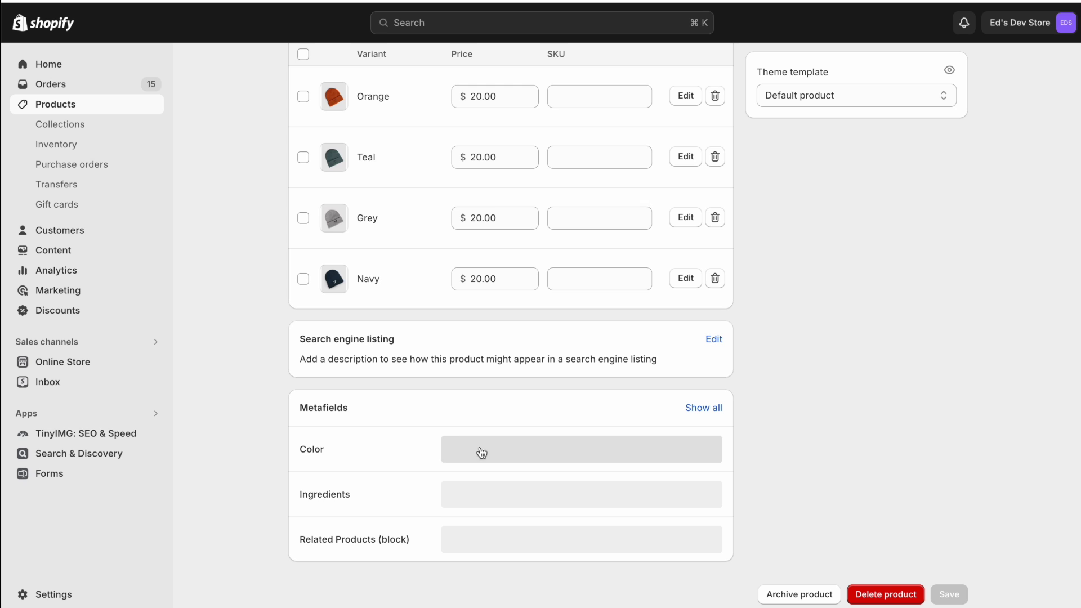
click(483, 449)
text(Blue)
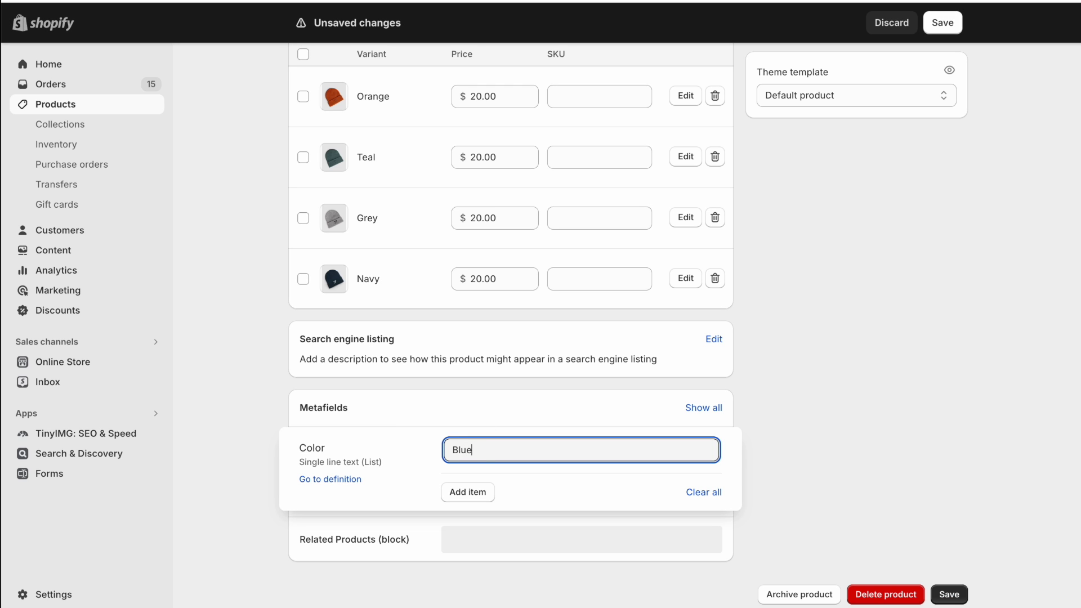
click(476, 488)
text(Orange)
click(454, 526)
text(Green)
click(456, 563)
text(Grey)
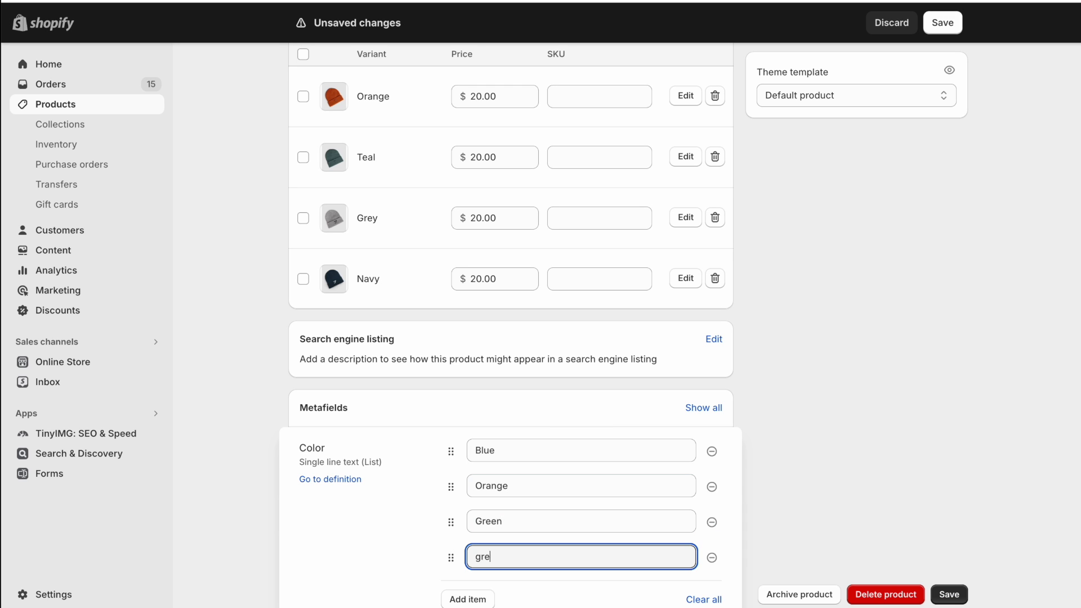
key(Return)
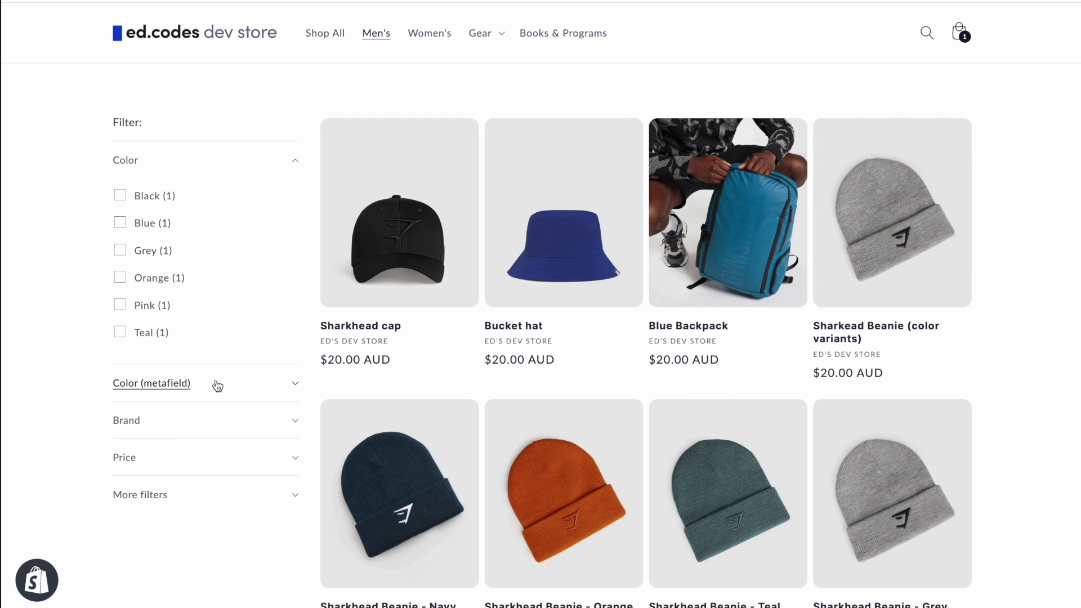
- Filter the storefront's Men's collection by Blue under Color (metafield) and view the Sharkead Beanie (color variants) product page
click(217, 385)
scroll(79, 394, down, 1)
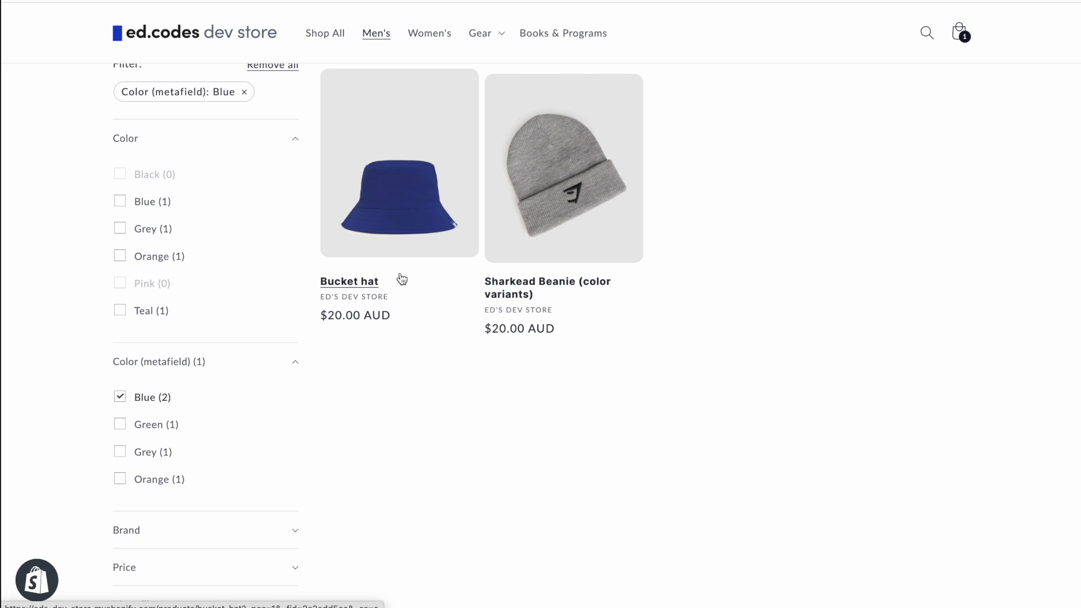
click(564, 233)
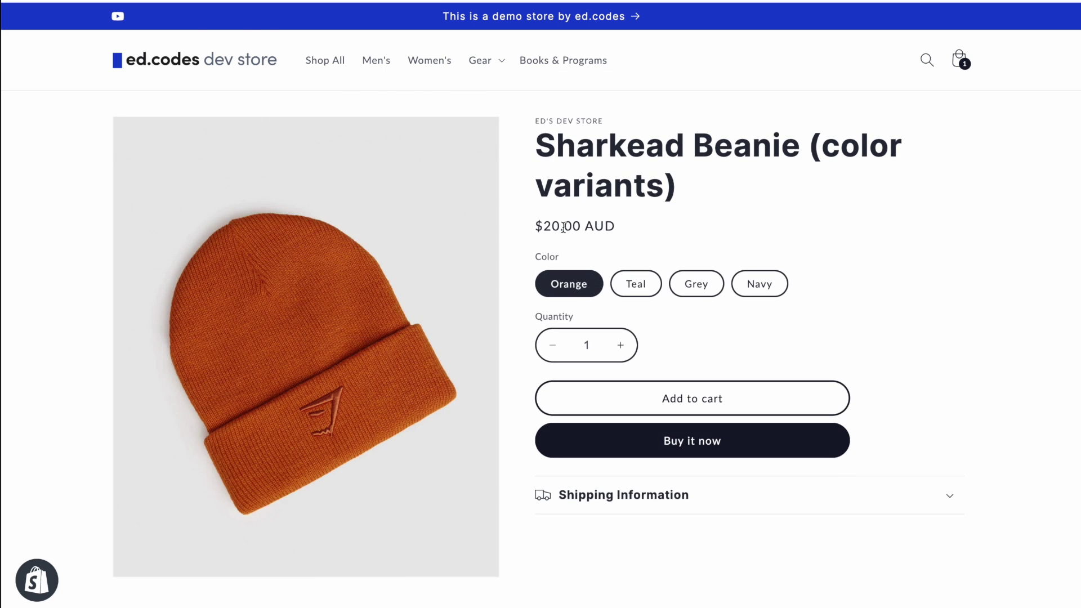
key(super+bracketleft)
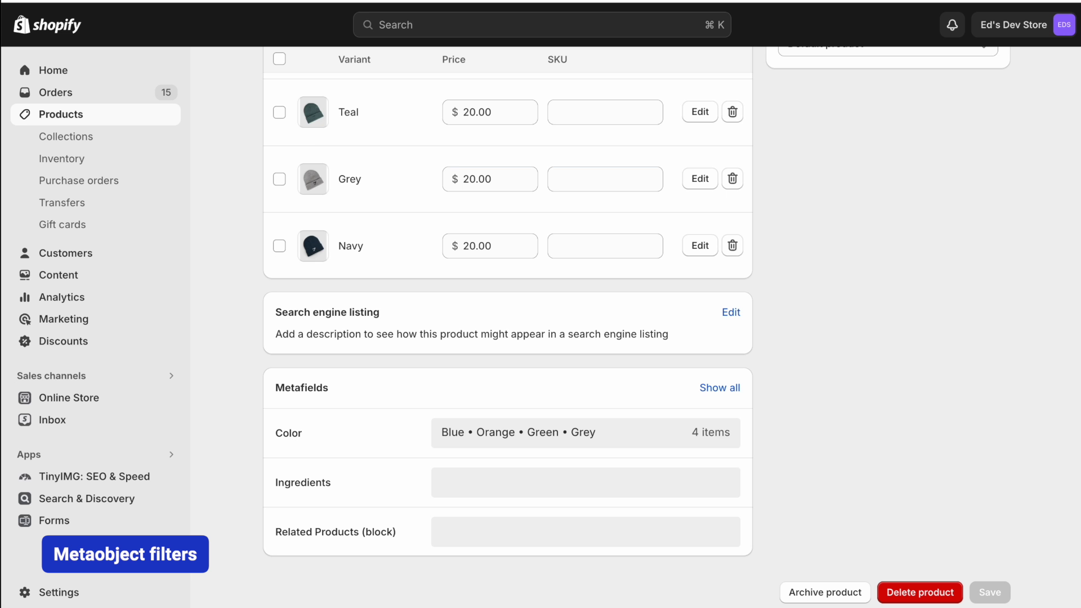
- Review the list of text values in the Sharkead Beanie's Color metafield
click(437, 433)
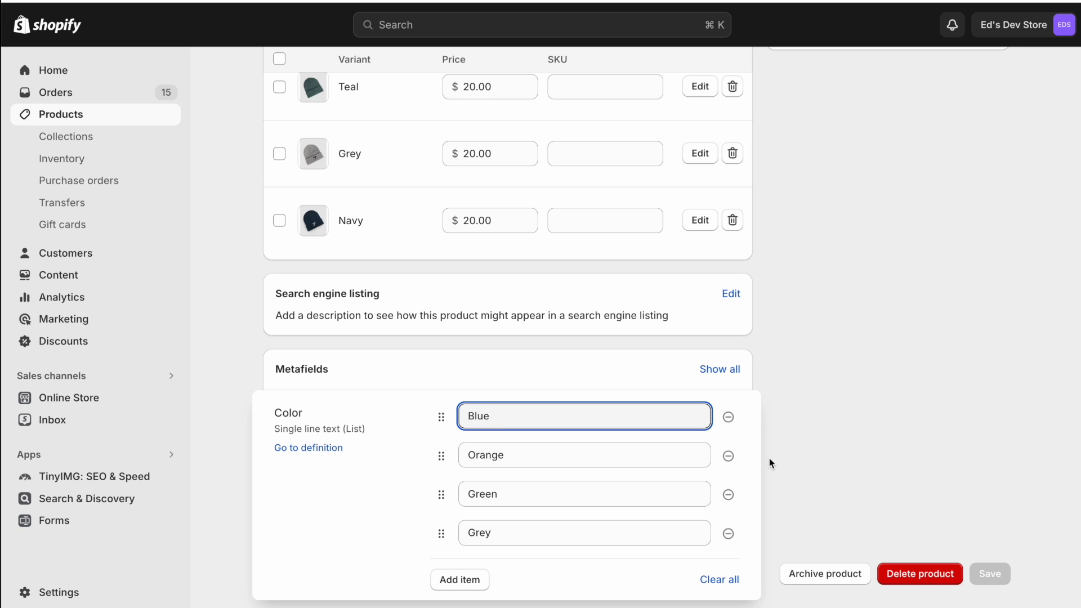
click(856, 450)
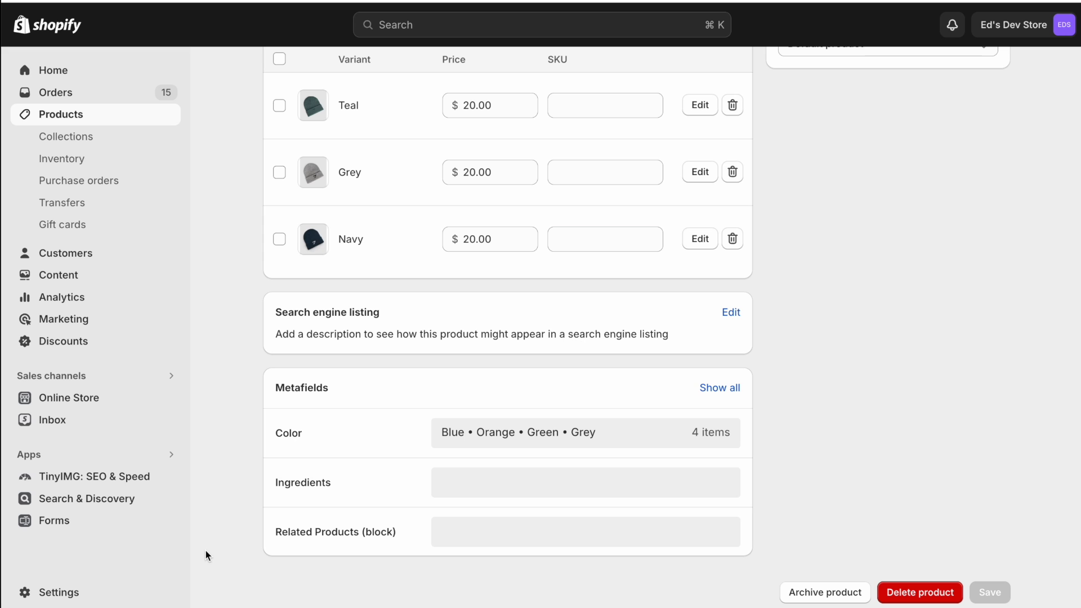
- Examine the Color metaobject entries, including the Green entry's name, hexcode and image fields, and return to the metaobjects overview
click(84, 590)
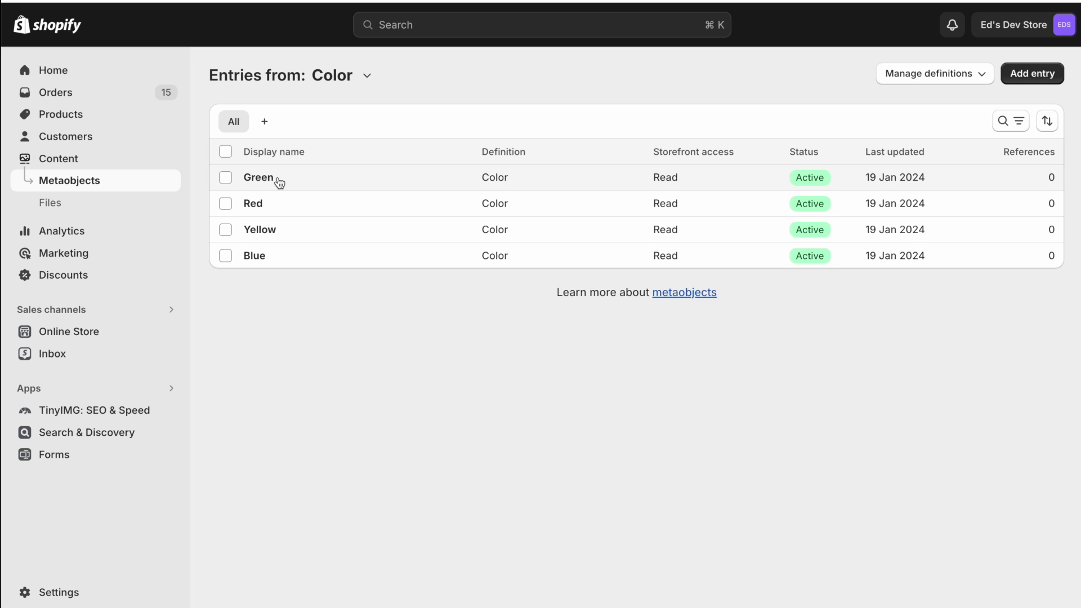
click(259, 176)
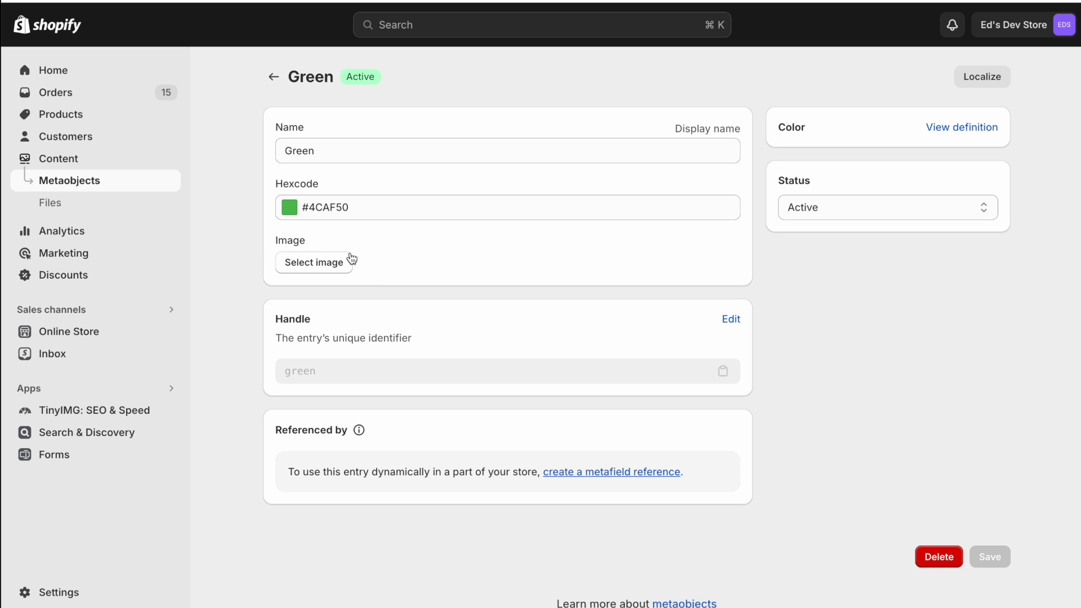
drag(276, 237, 316, 241)
click(301, 242)
key(alt+Left)
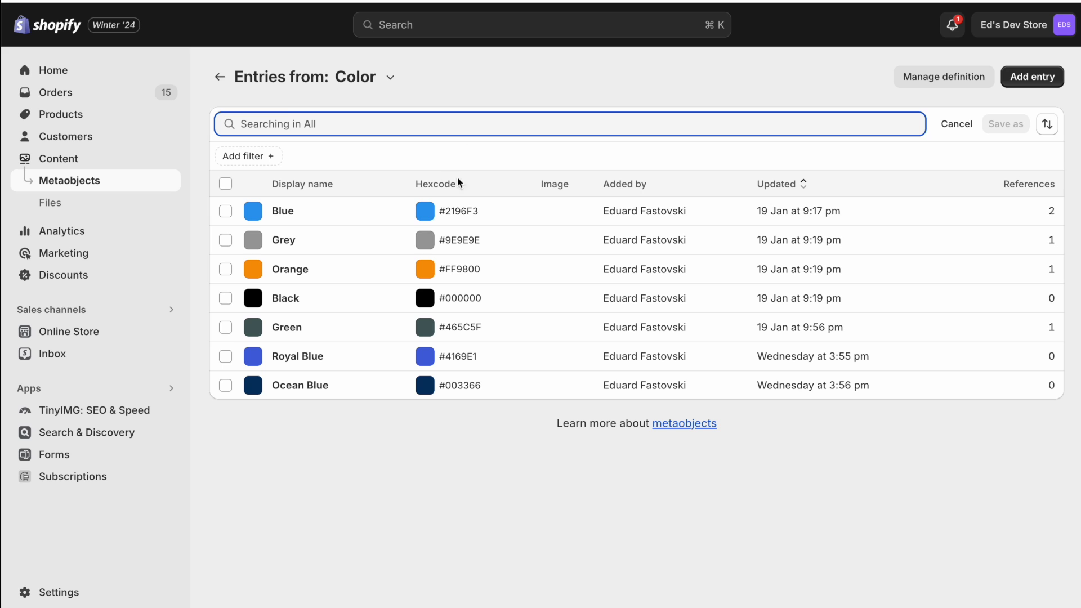
click(220, 77)
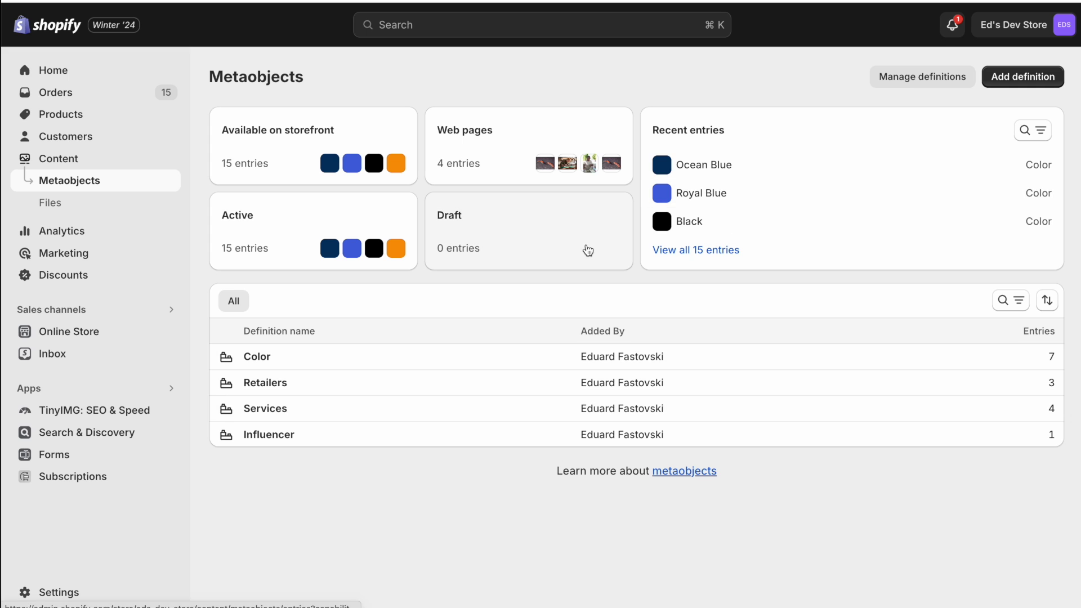
- Open the store's custom data settings and start a new metaobject definition
click(59, 592)
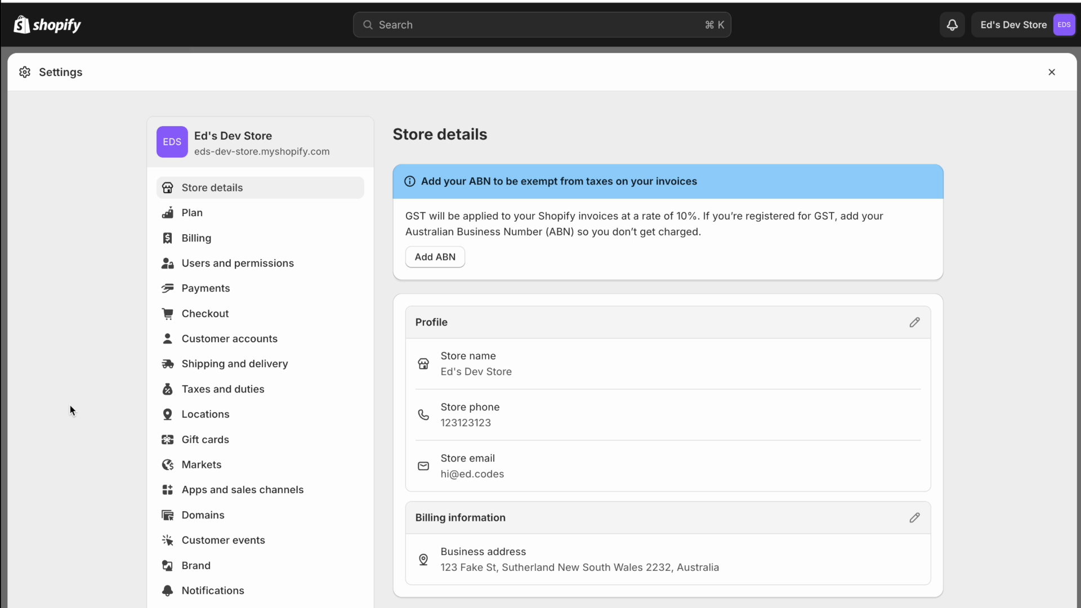
scroll(70, 404, down, 3)
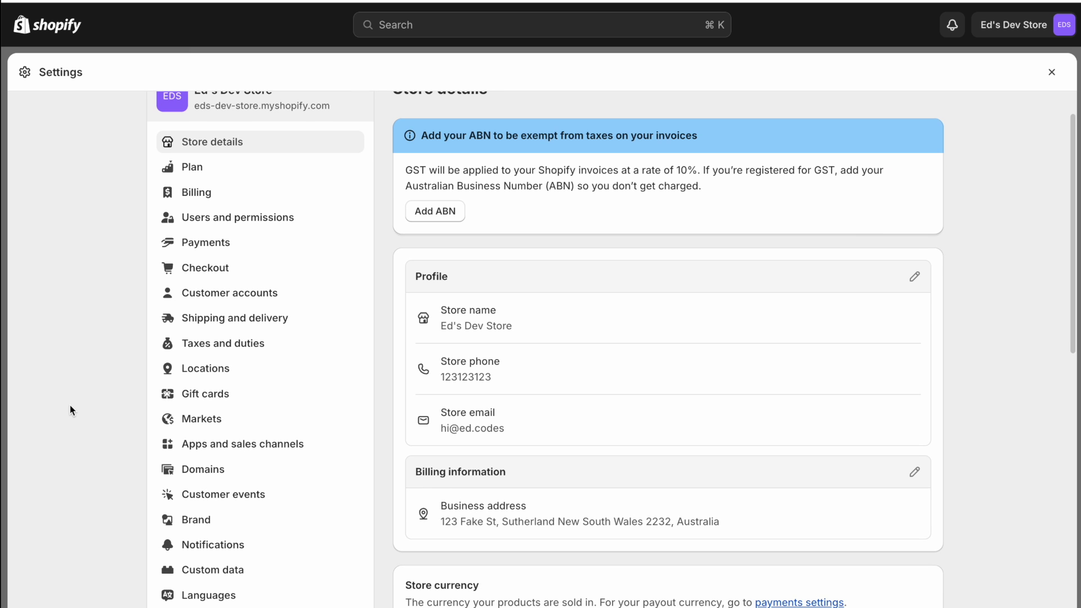
scroll(116, 437, up, 3)
scroll(116, 437, down, 3)
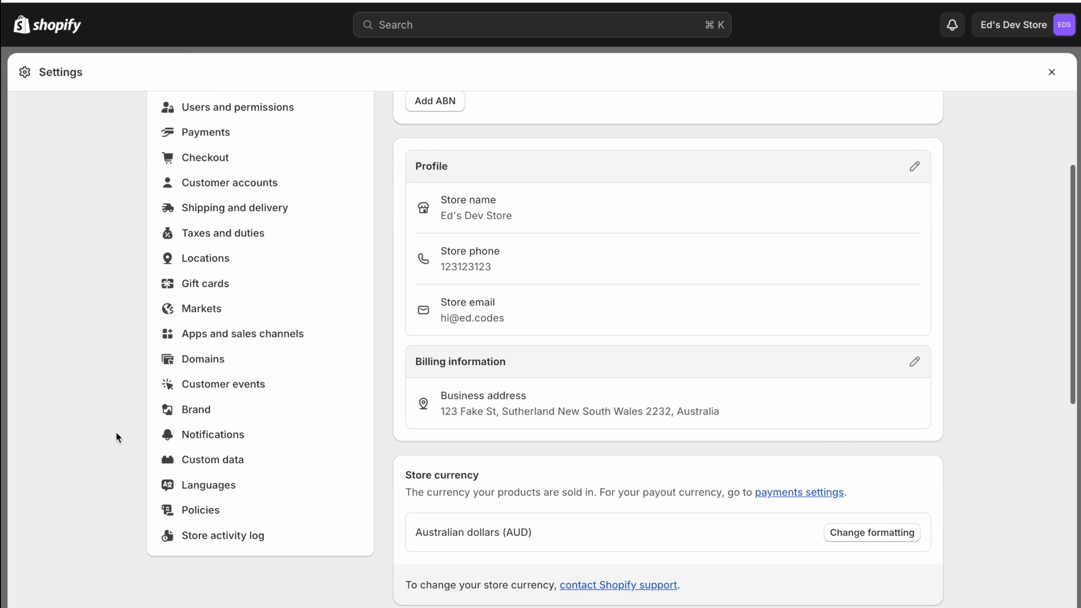
click(214, 469)
double_click(535, 180)
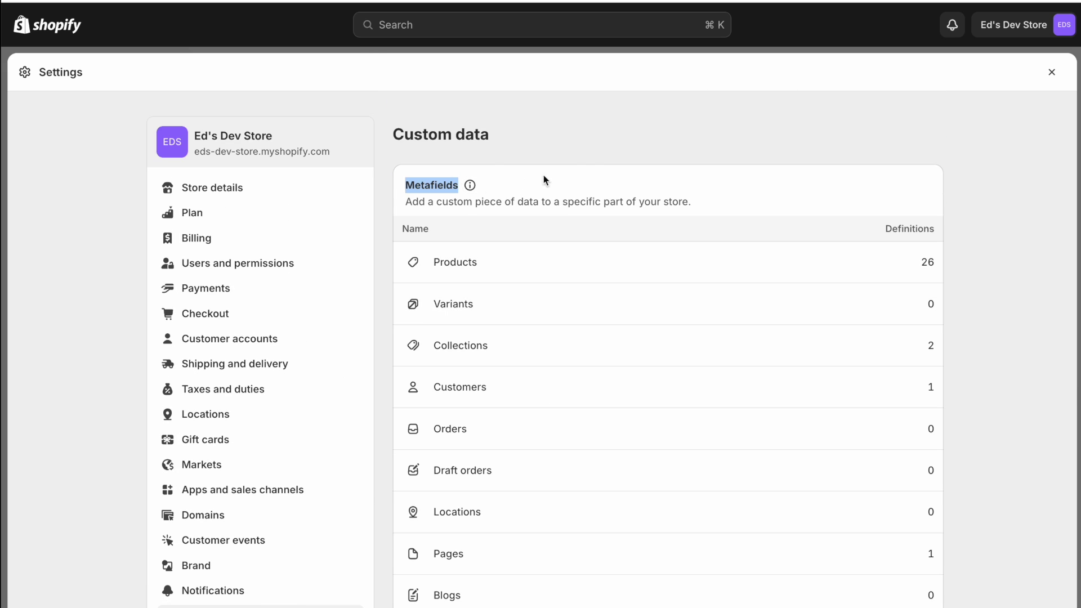
click(545, 177)
scroll(589, 153, down, 4)
scroll(588, 153, down, 5)
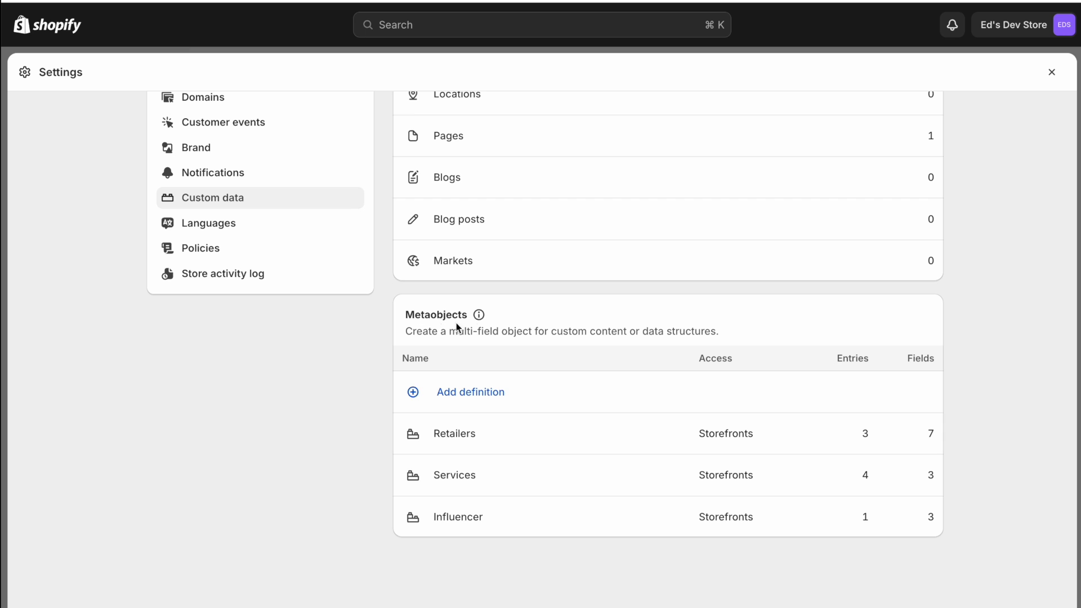
click(469, 394)
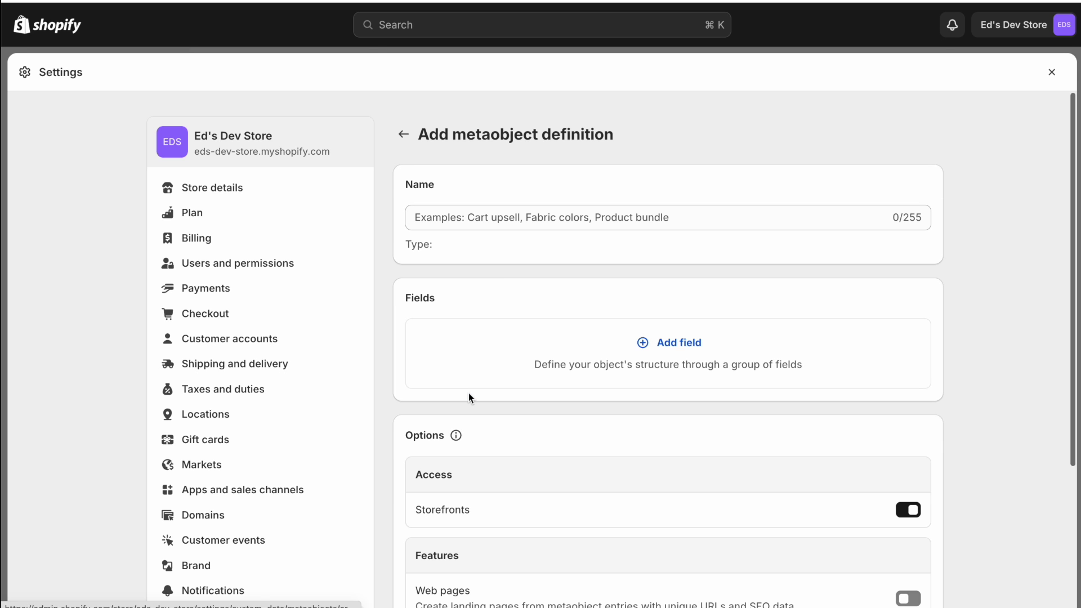
- Name the metaobject definition Color and add a single line text field called Name as its display name
click(520, 217)
text(Color)
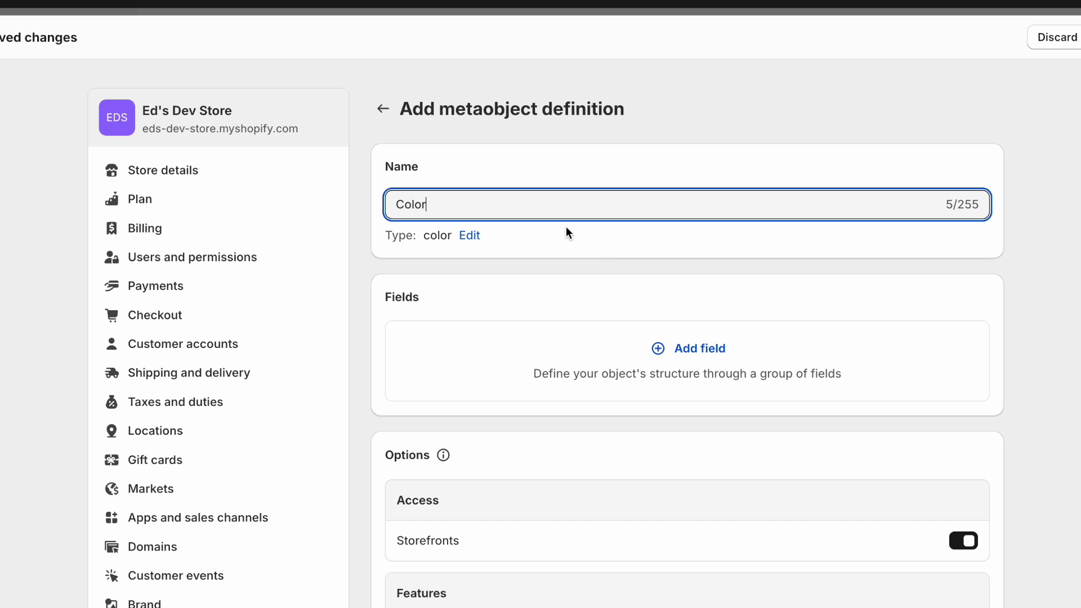
click(654, 290)
scroll(658, 304, down, 1)
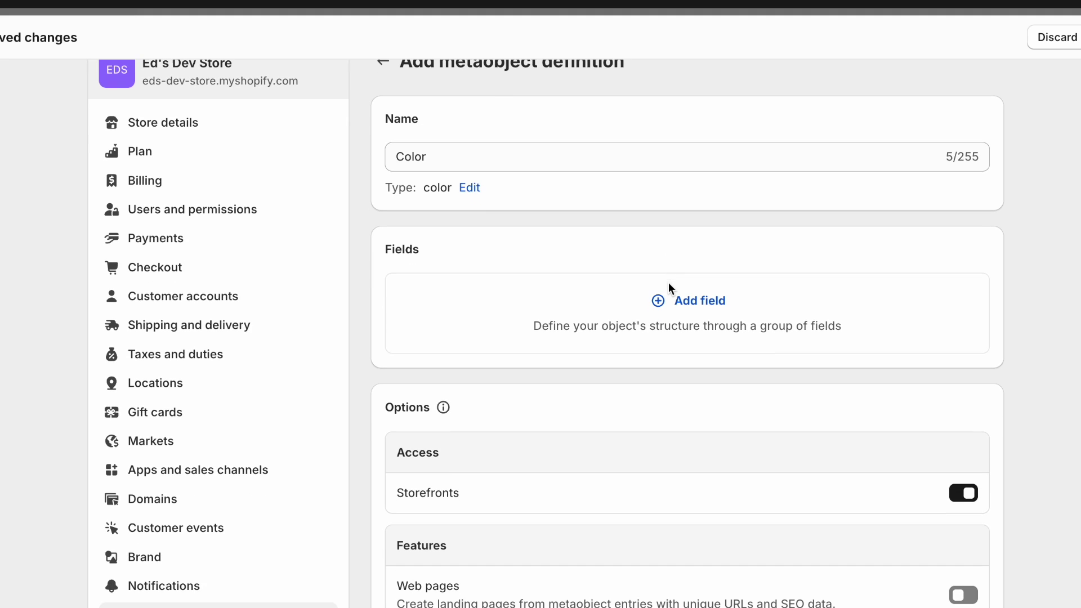
click(695, 305)
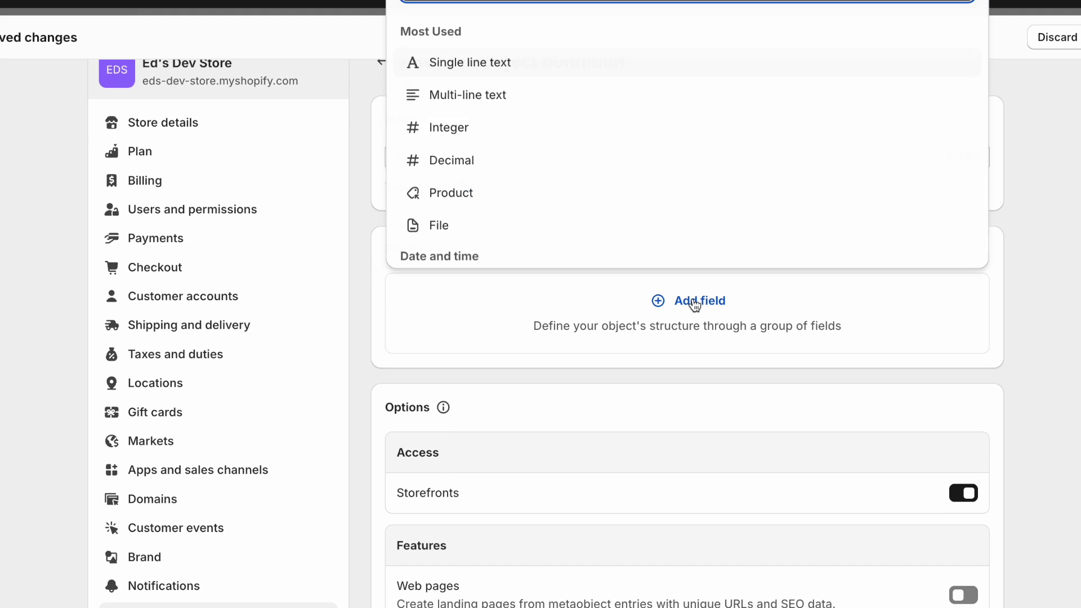
click(491, 66)
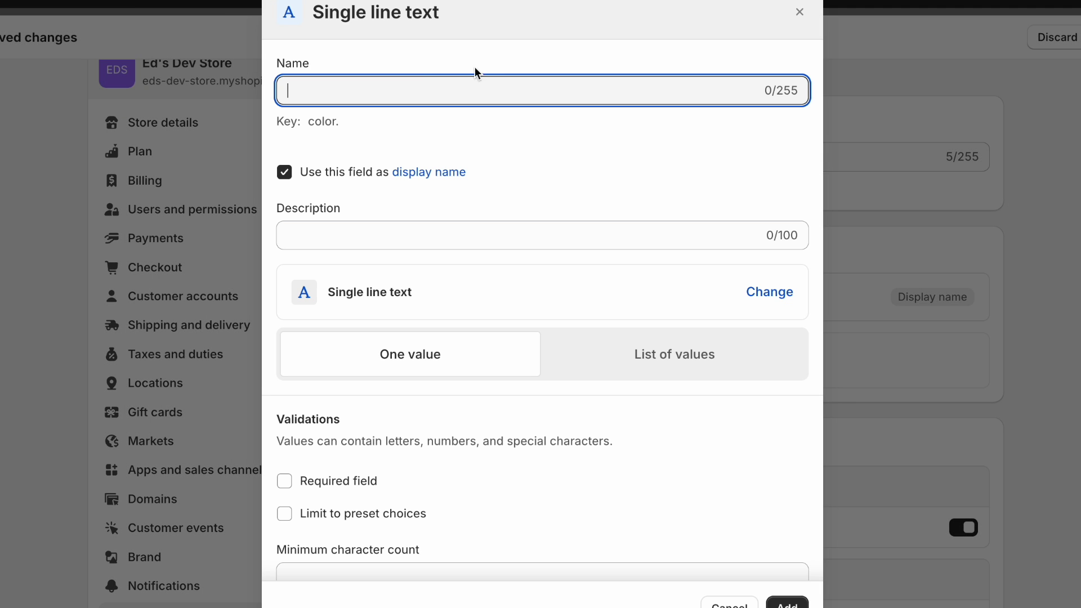
text(Name)
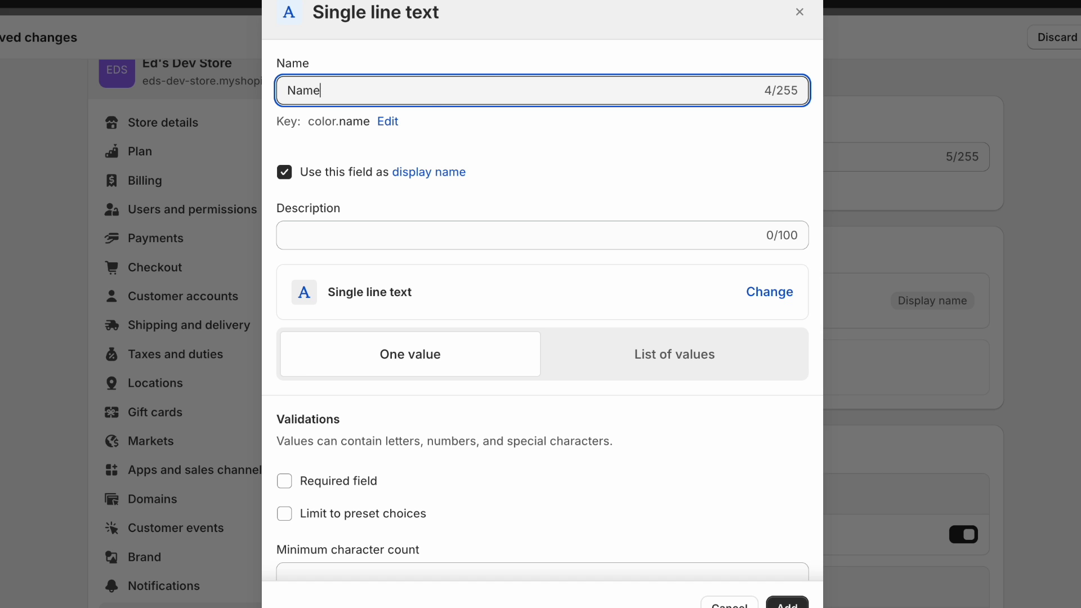
click(787, 603)
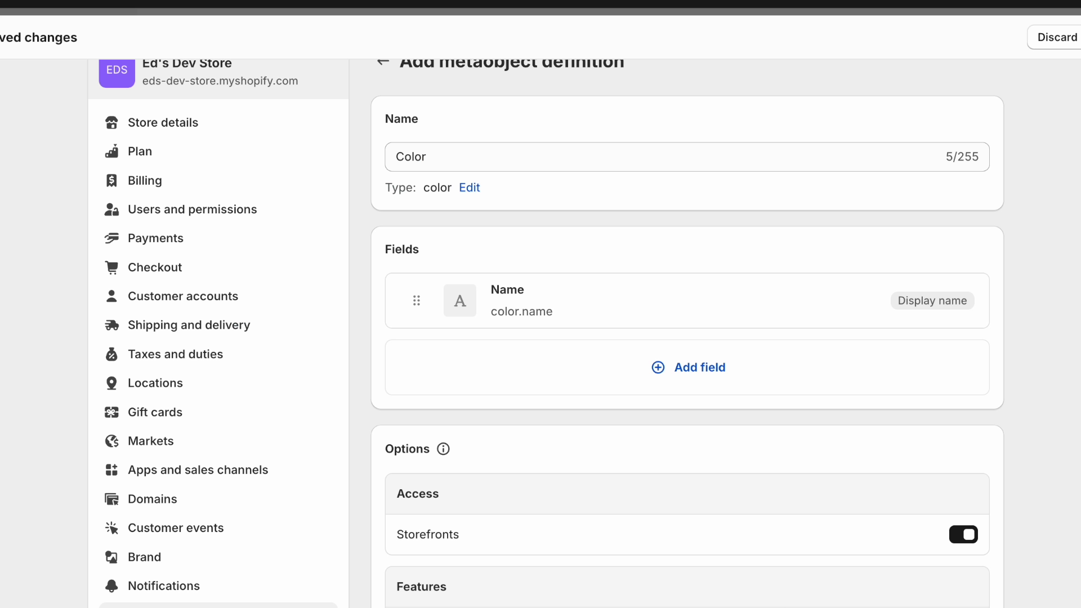
- Add a one-value Color-type field named Hexcode to the Color metaobject definition
click(698, 369)
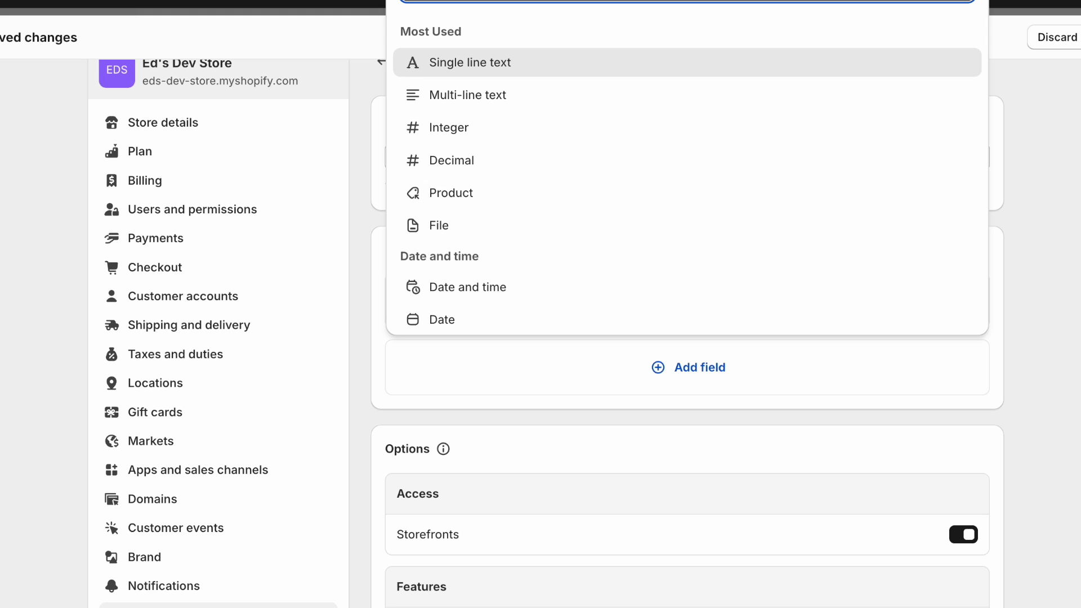
scroll(502, 198, down, 7)
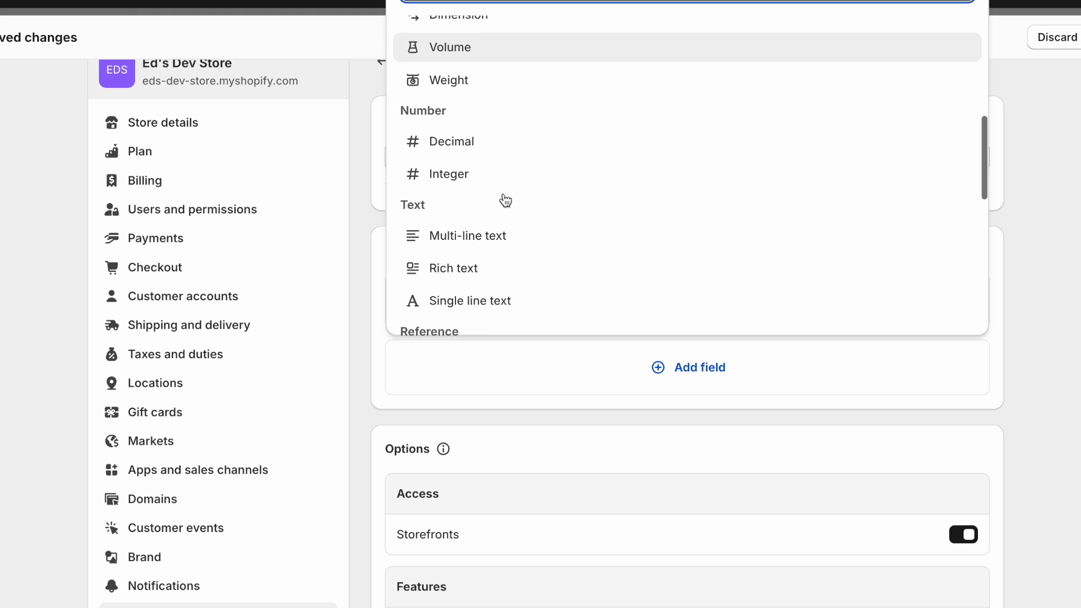
scroll(505, 200, down, 8)
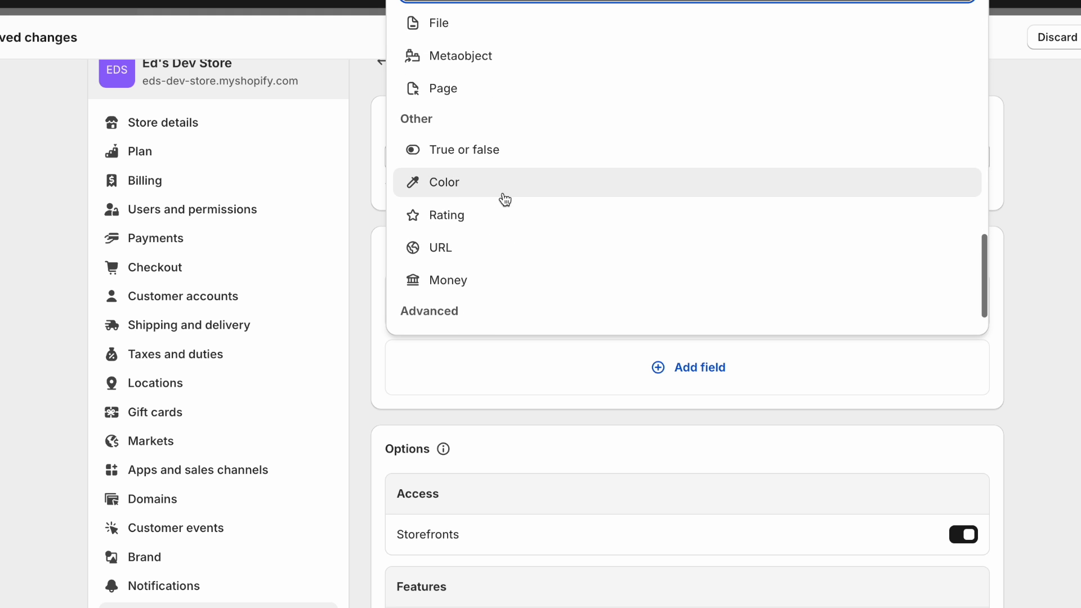
click(450, 192)
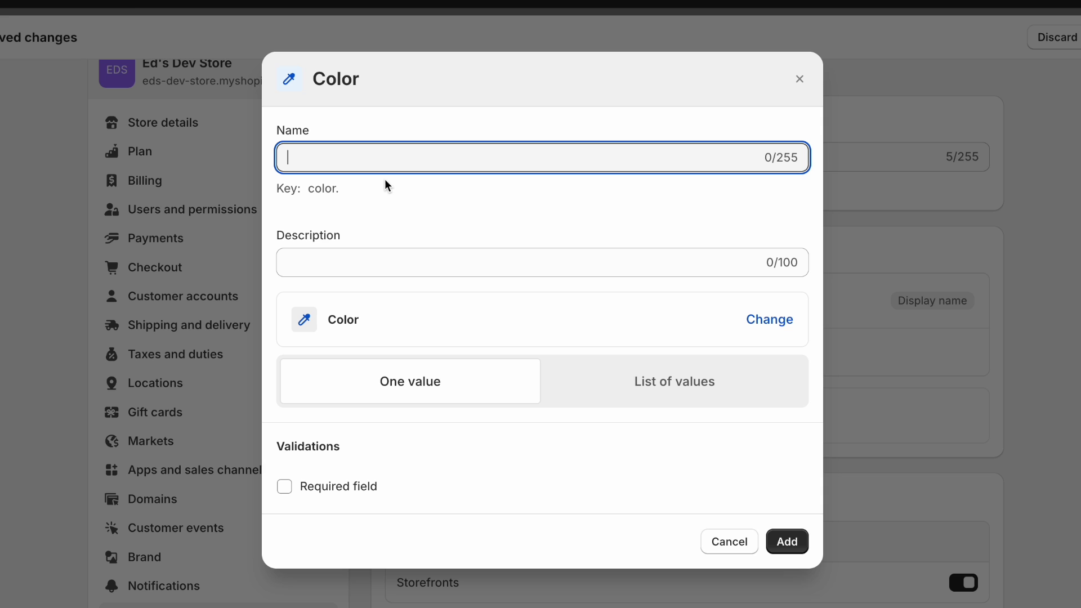
text(Hexcode)
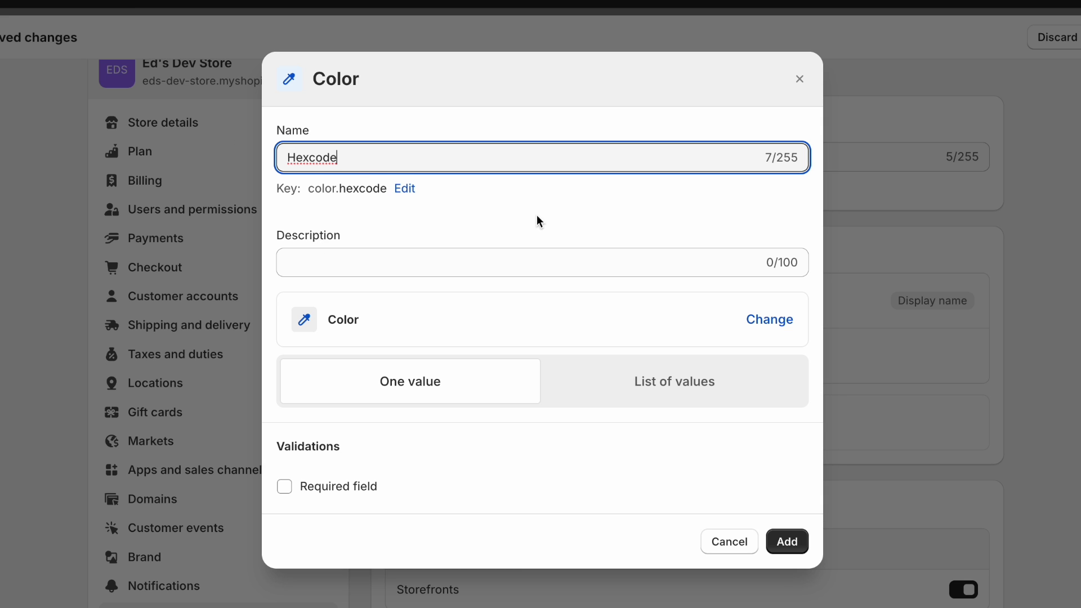
click(795, 544)
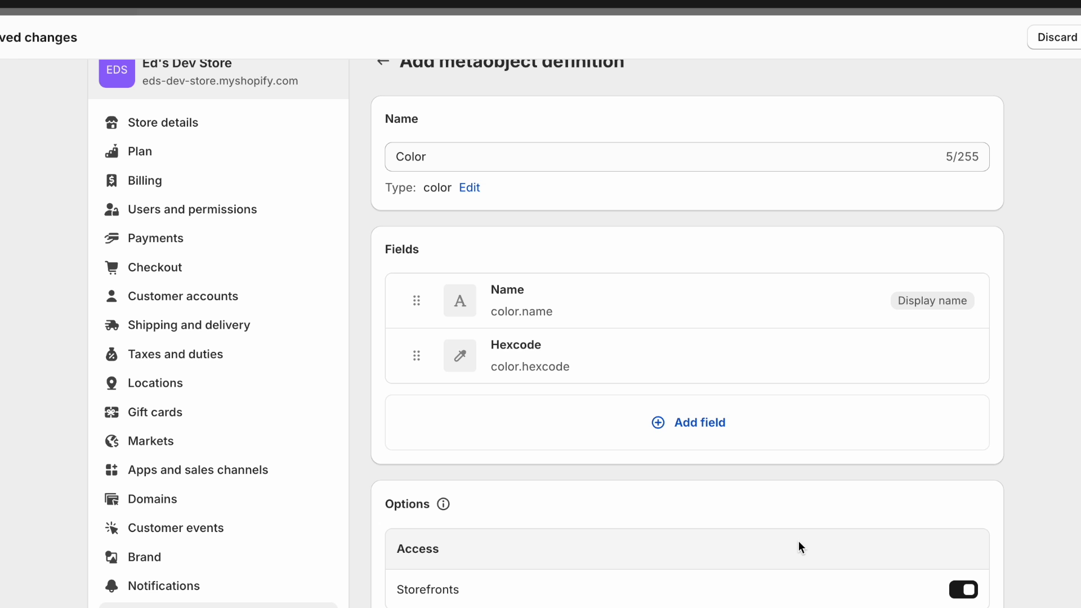
- Add a one-file File field named Image that accepts images to the Color metaobject definition
click(682, 424)
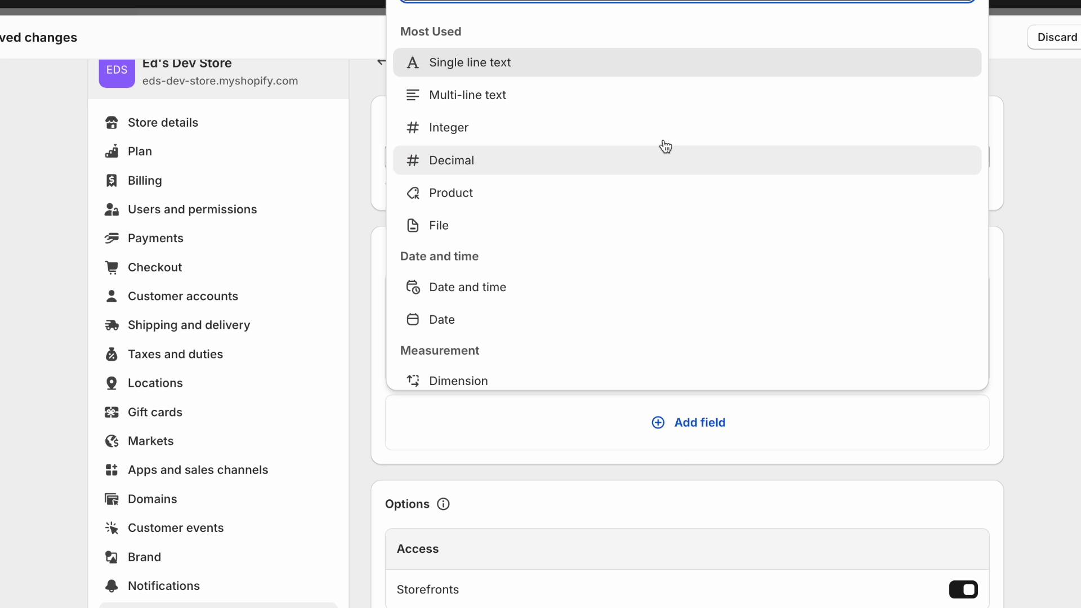
click(442, 231)
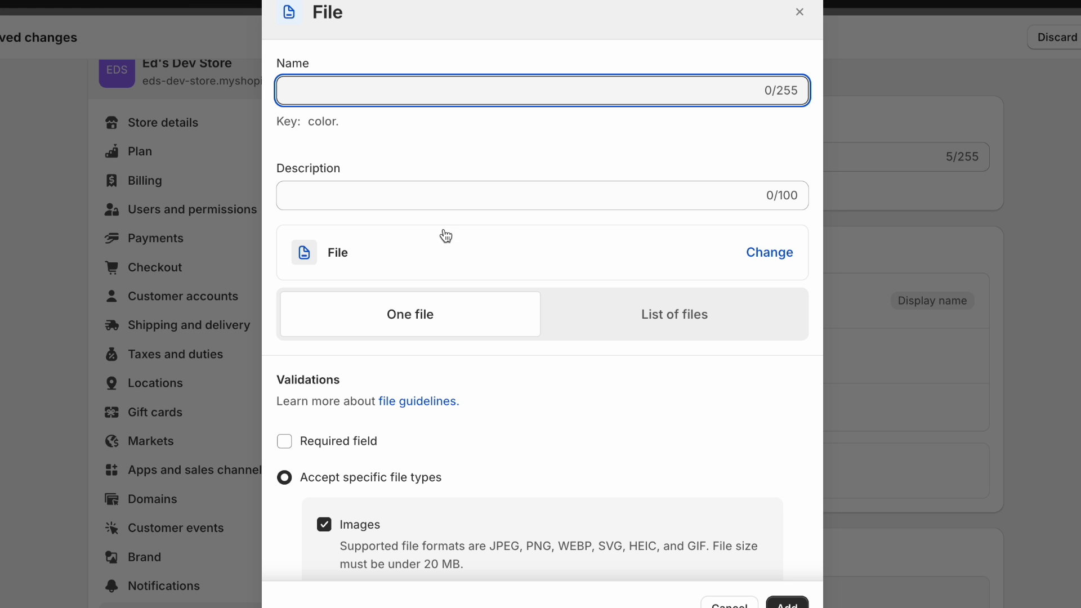
text(Image)
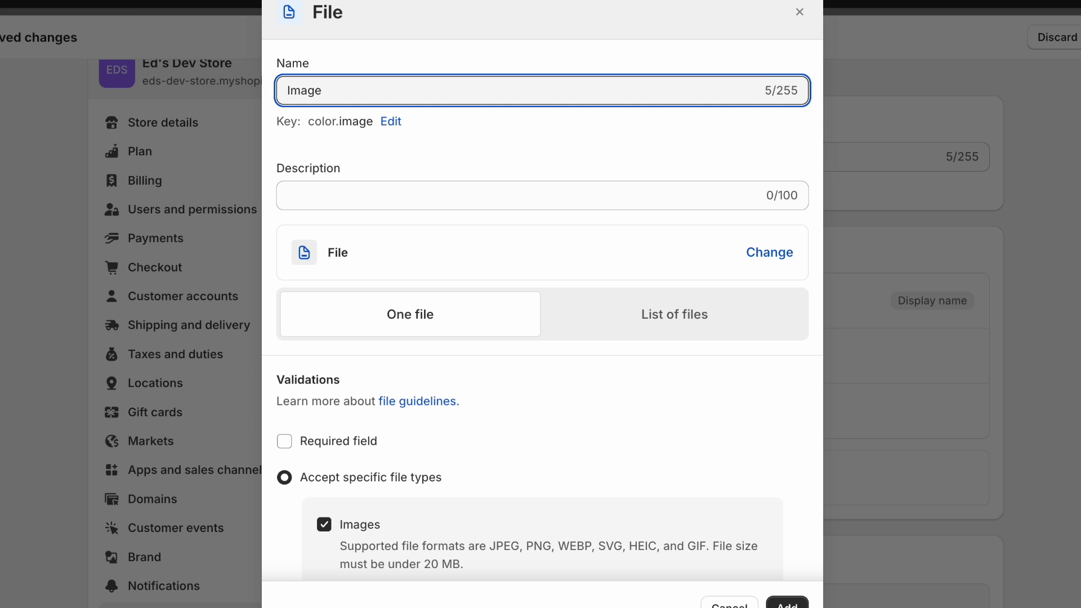
key(Return)
scroll(1071, 423, up, 1)
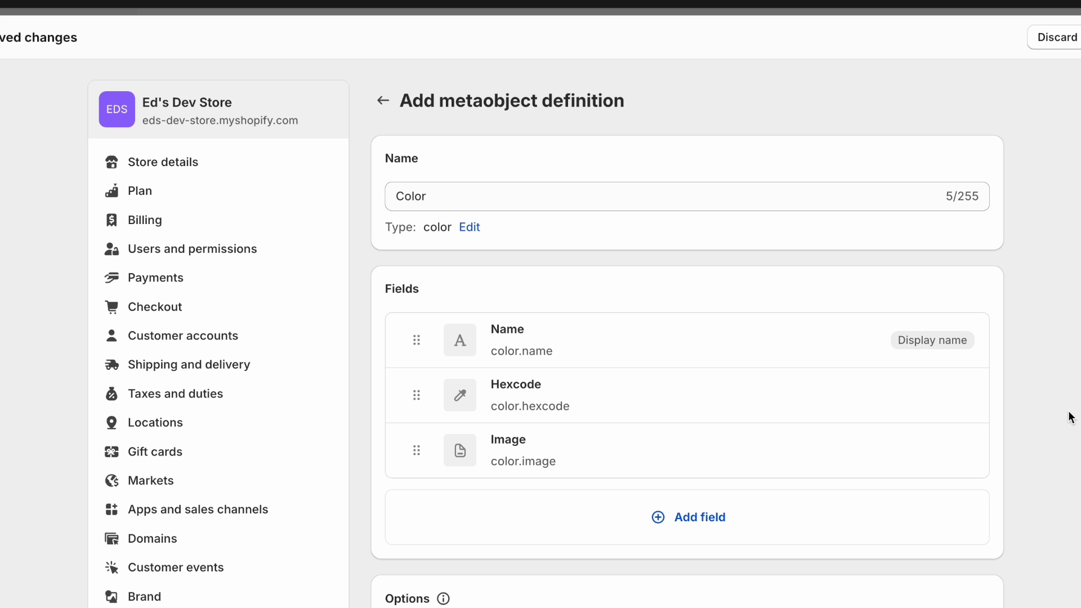
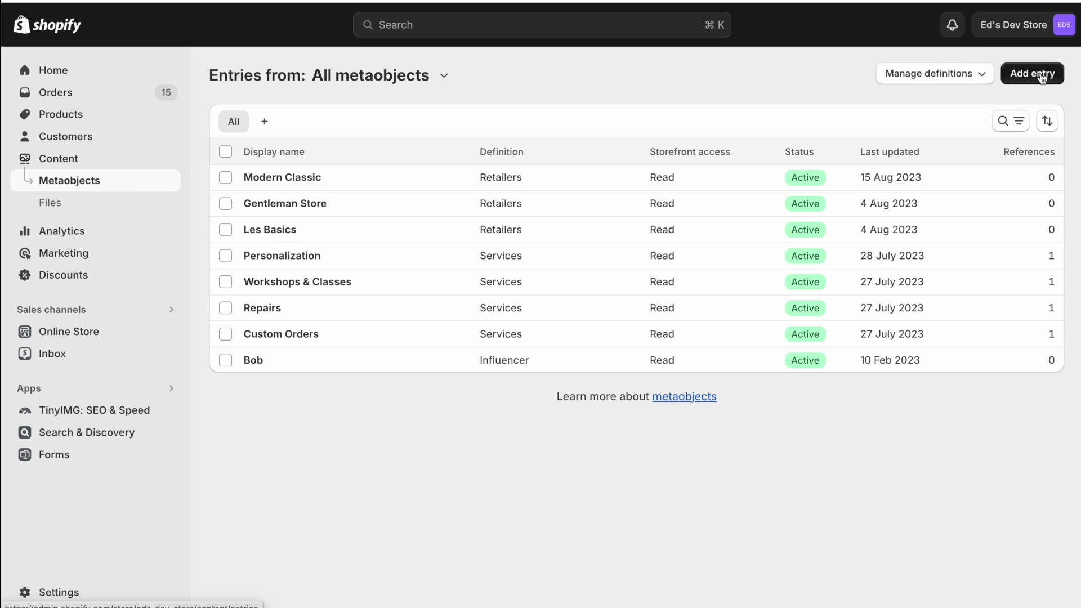
- Start a new entry for the Color metaobject and name it Blue
click(443, 75)
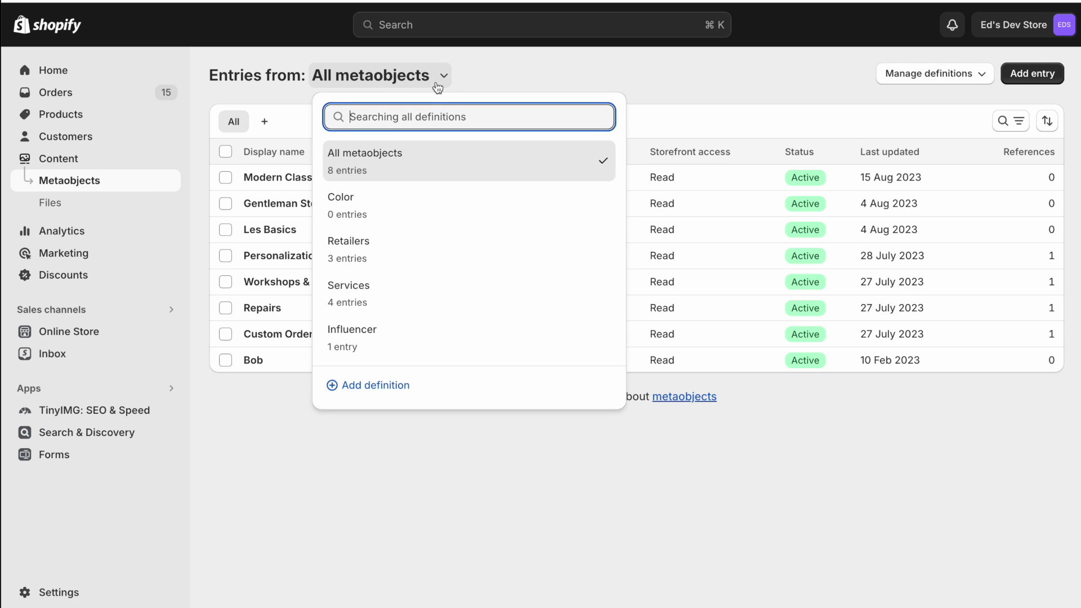
click(378, 211)
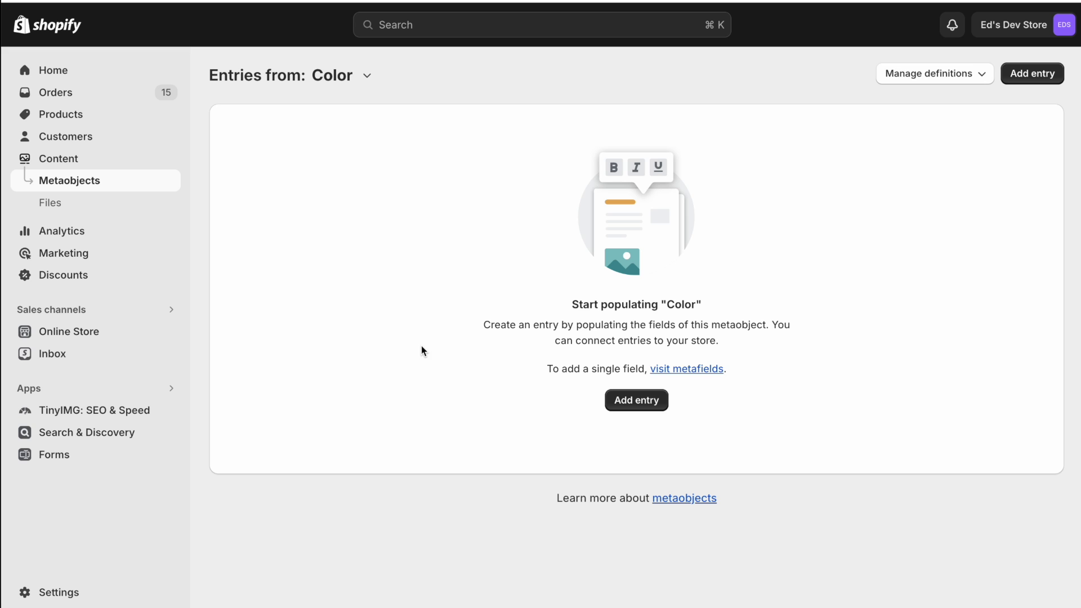
click(635, 400)
click(348, 153)
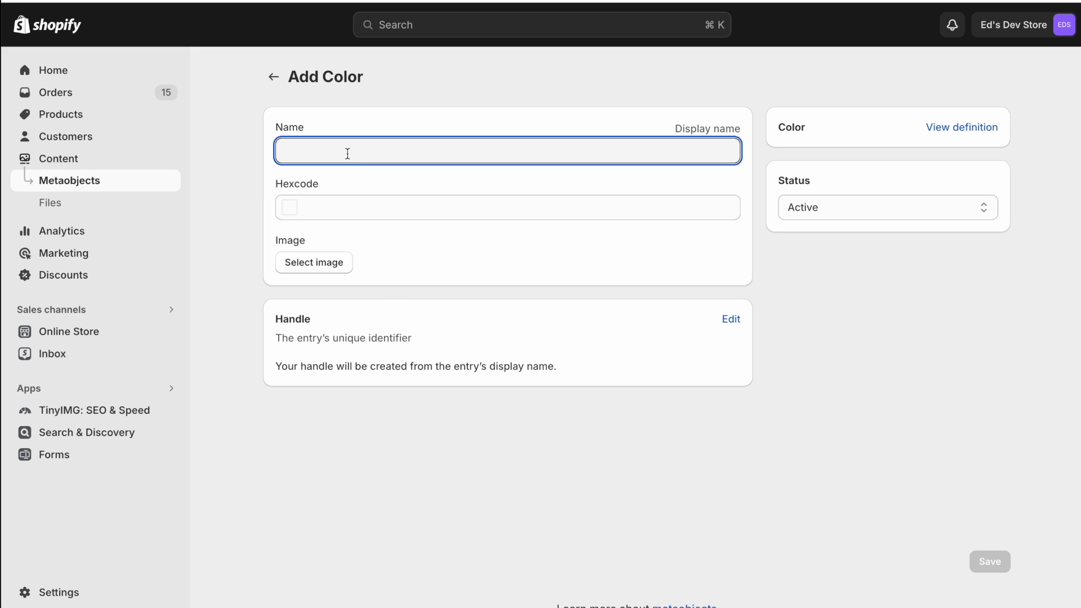
text(Blue)
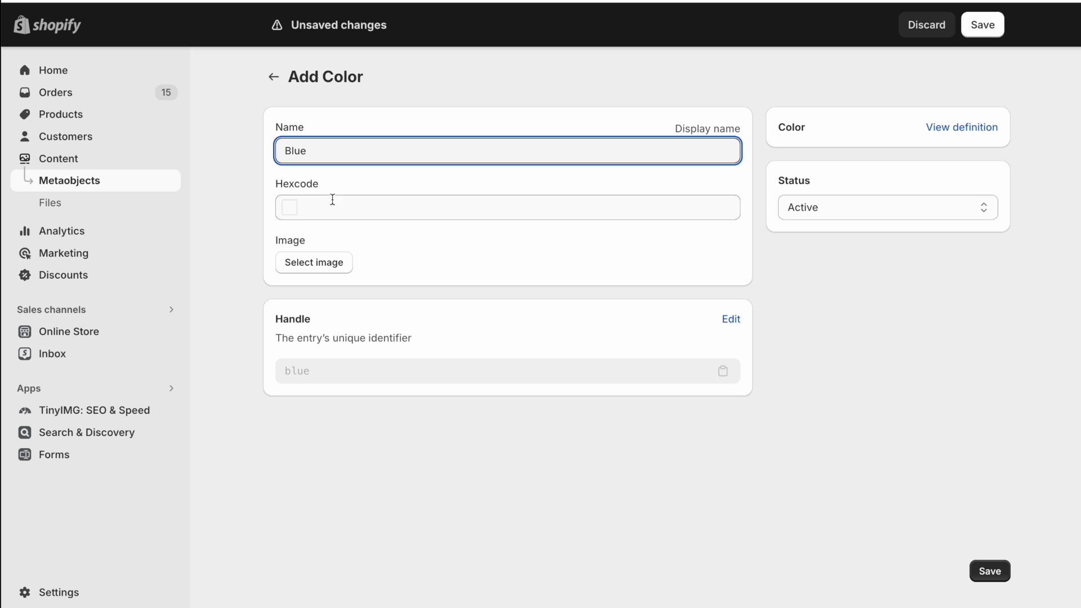
click(253, 210)
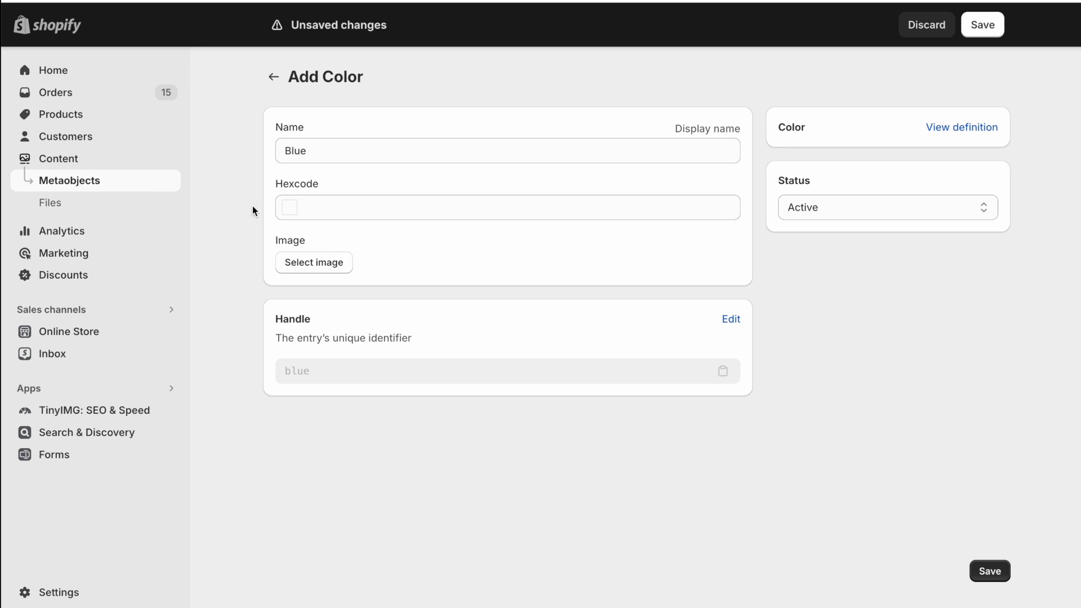
- Try out the color picker for the Blue entry's Hexcode with blue #094AEF and lime #CFE916
click(333, 209)
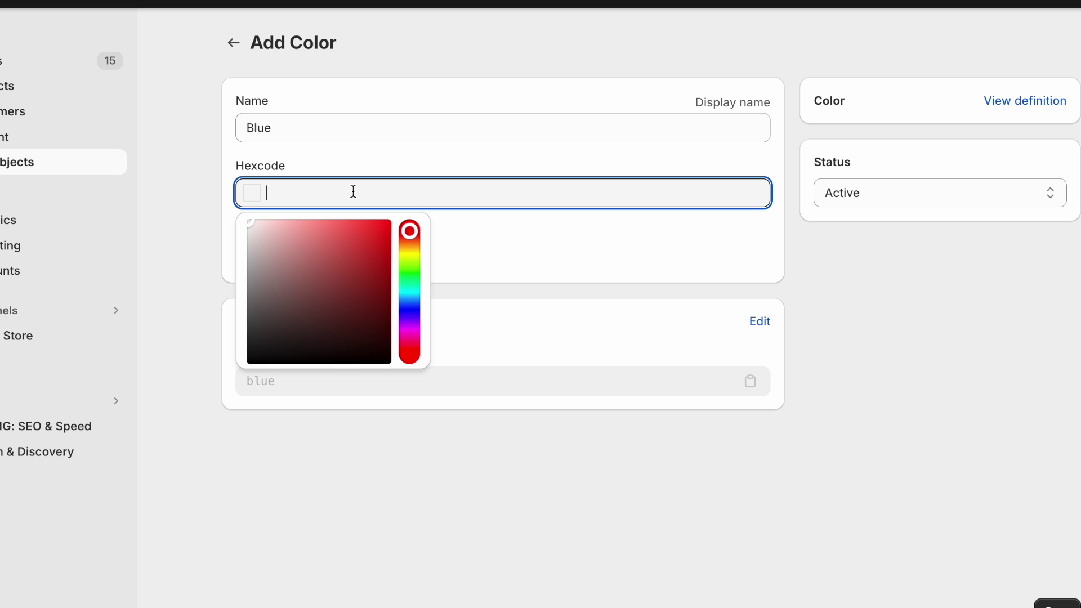
click(412, 307)
click(386, 230)
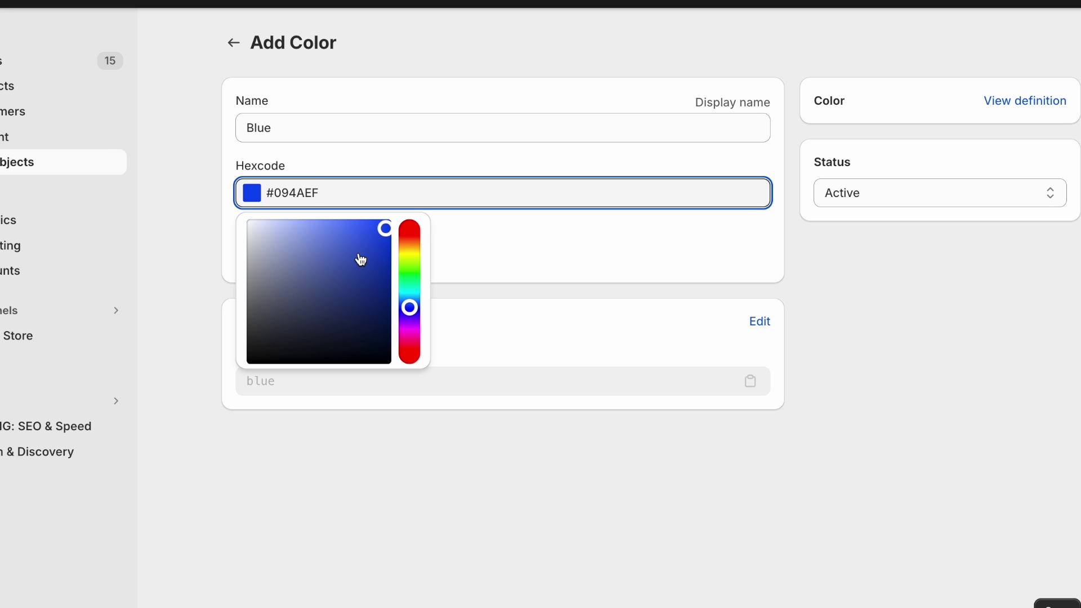
click(408, 257)
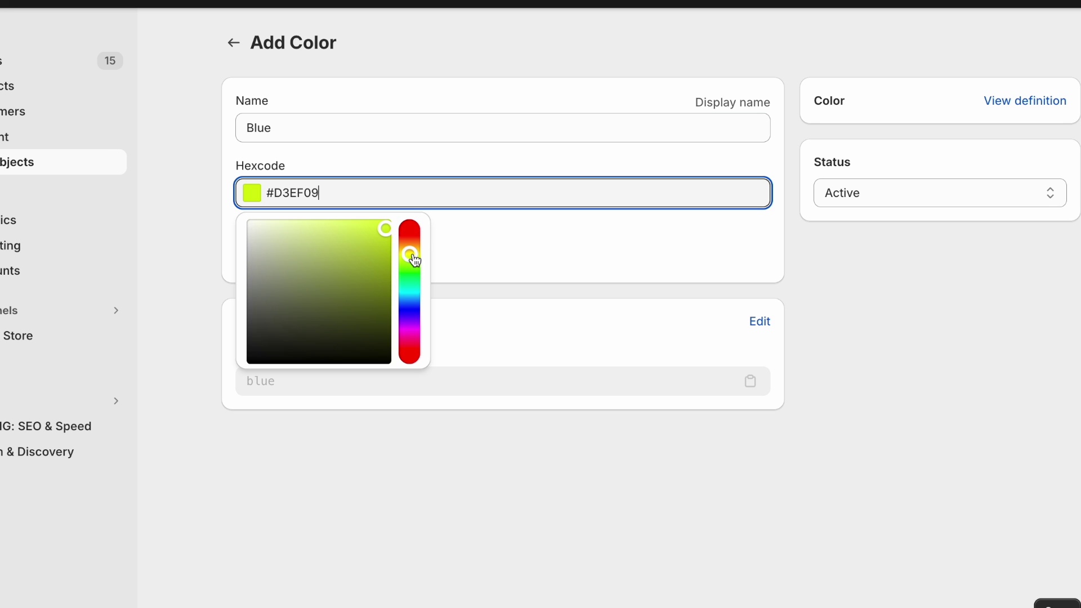
click(378, 232)
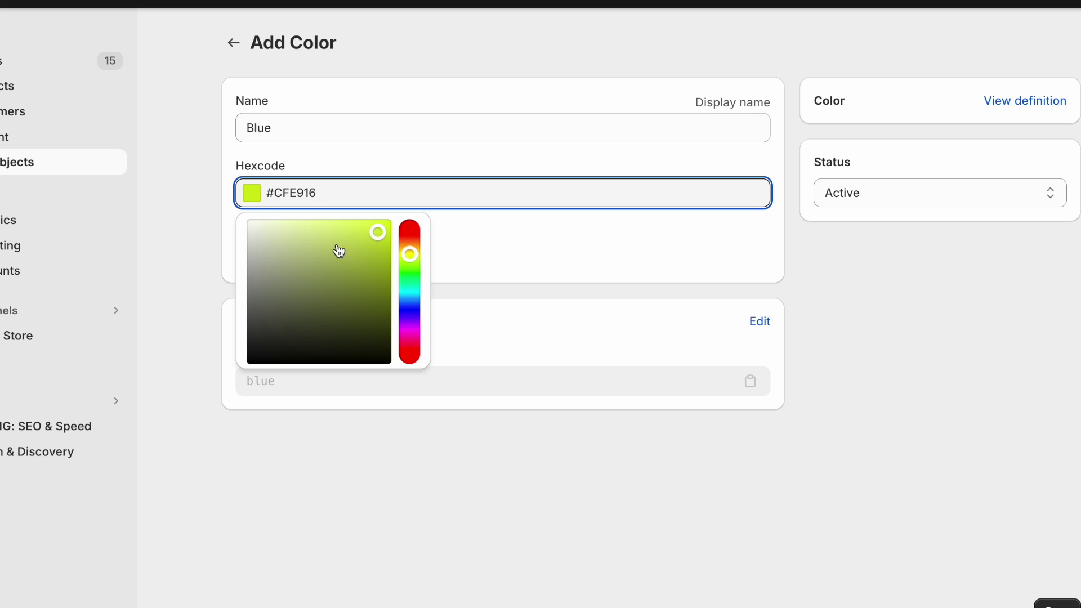
- Copy the Blue swatch's hex value from the materialuicolors site and set the entry's Hexcode to #2196F3
click(420, 202)
click(947, 328)
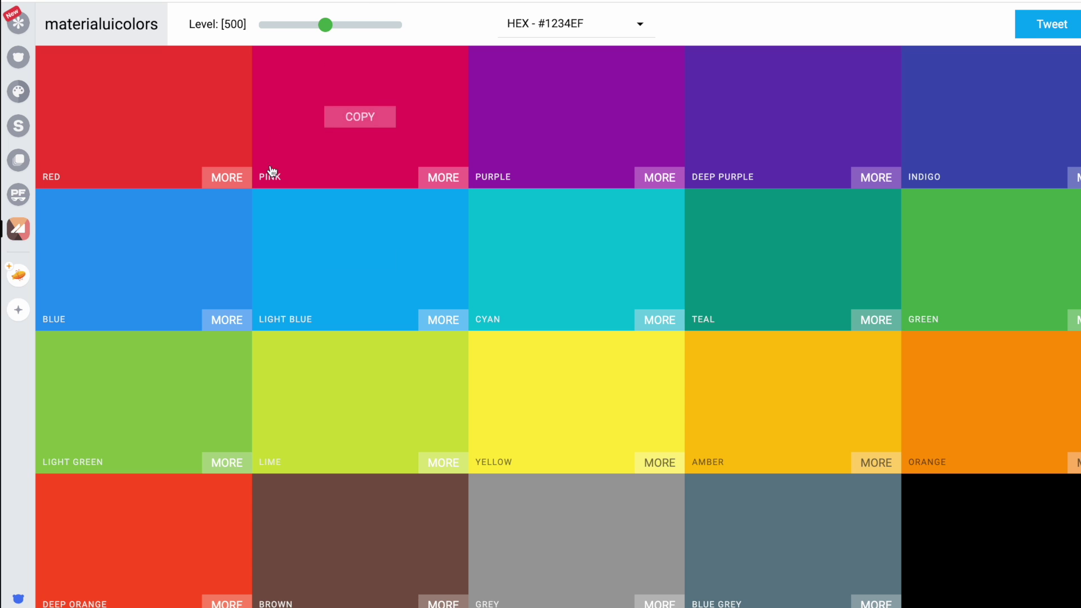
mouse_move(353, 260)
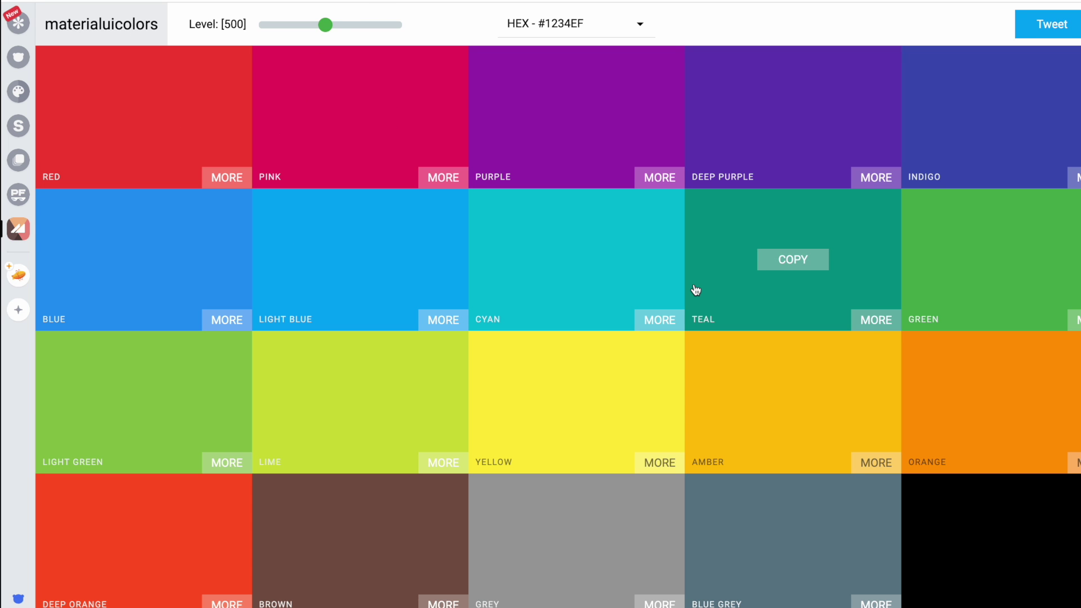
mouse_move(542, 403)
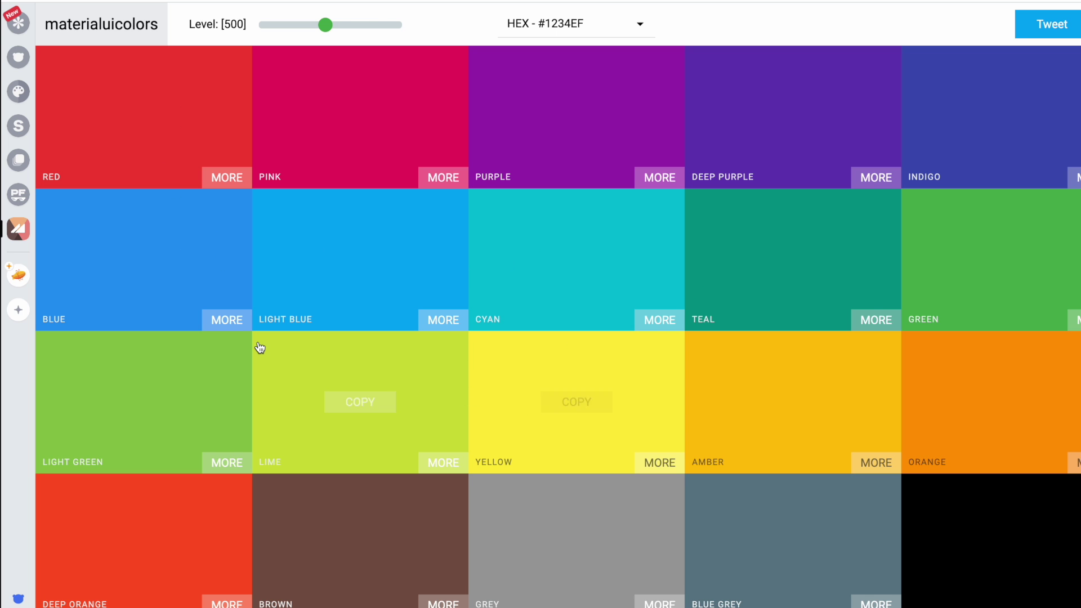
mouse_move(141, 261)
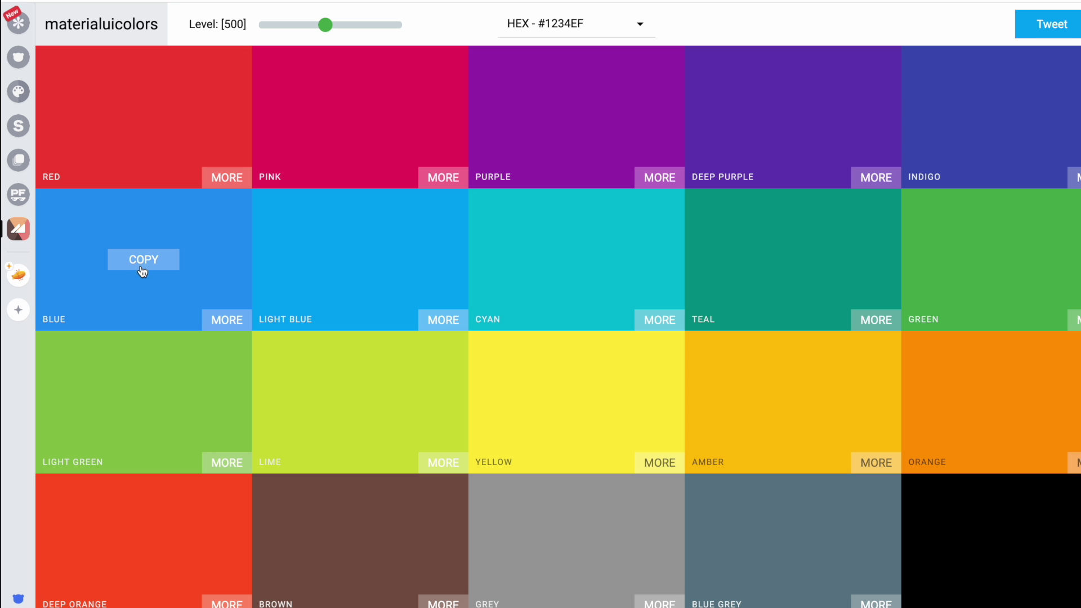
click(147, 258)
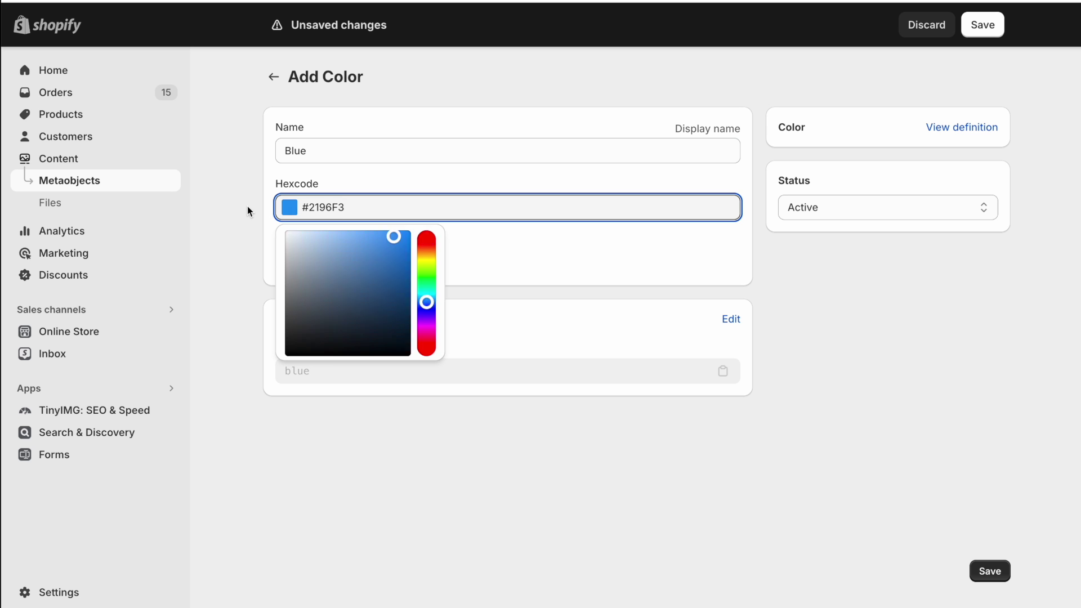
click(248, 206)
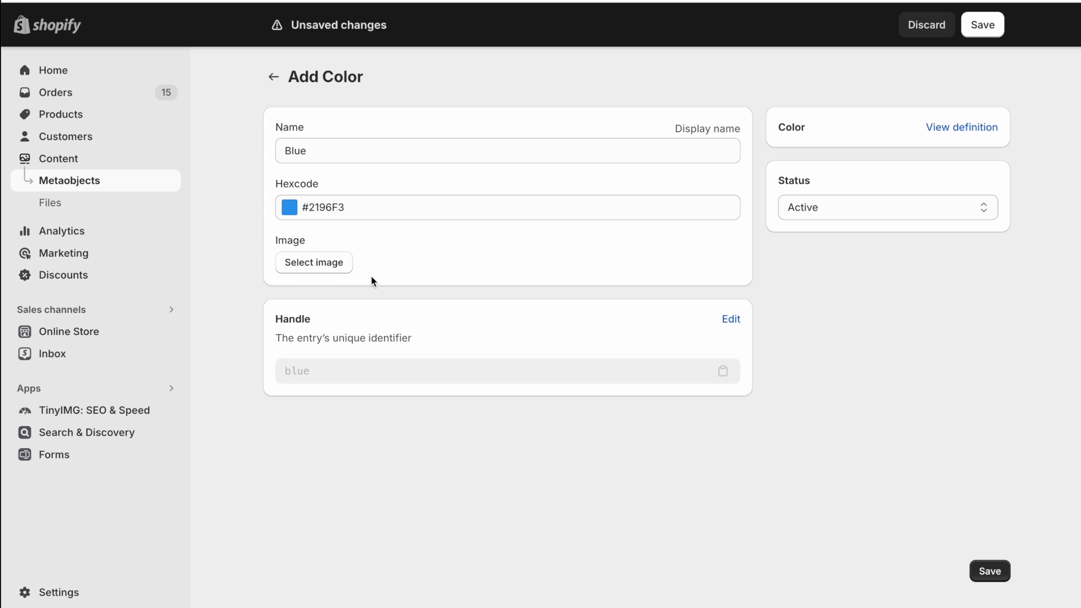
- Save the Blue color entry and go to the store's product list
click(991, 571)
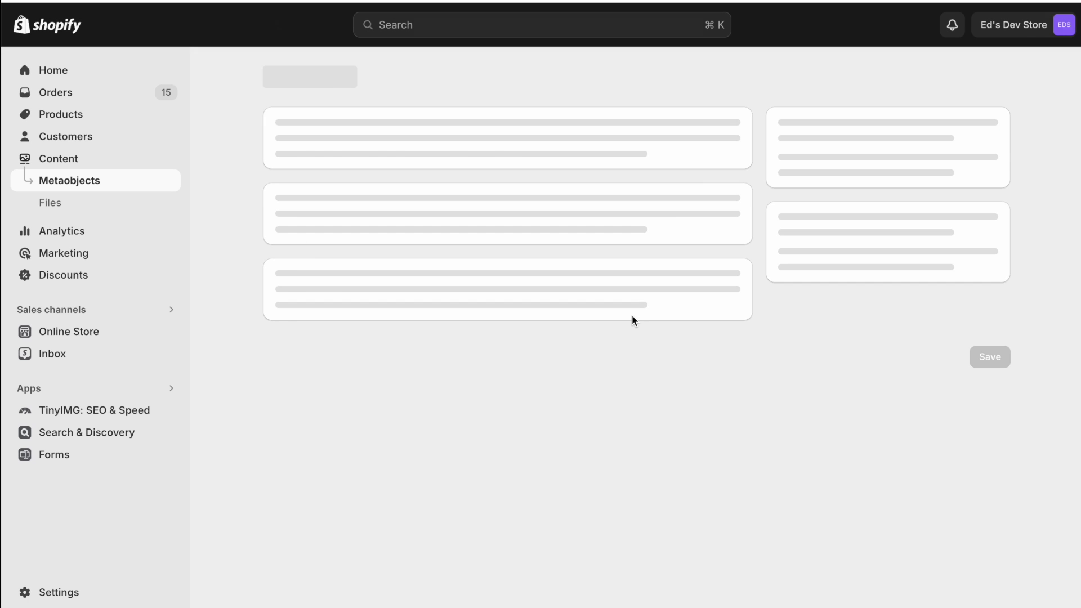
click(274, 79)
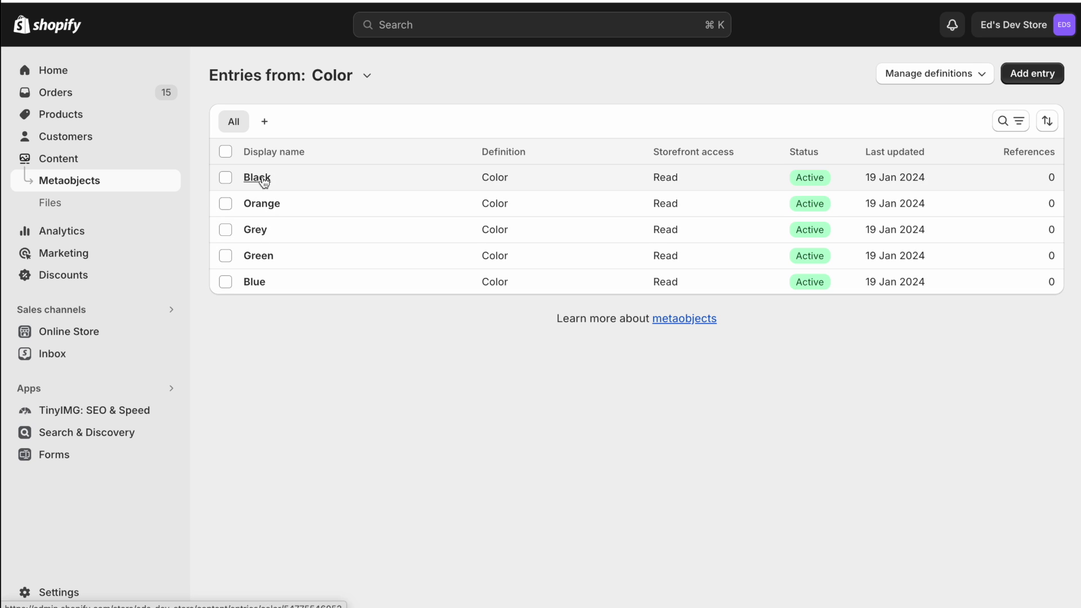
click(58, 118)
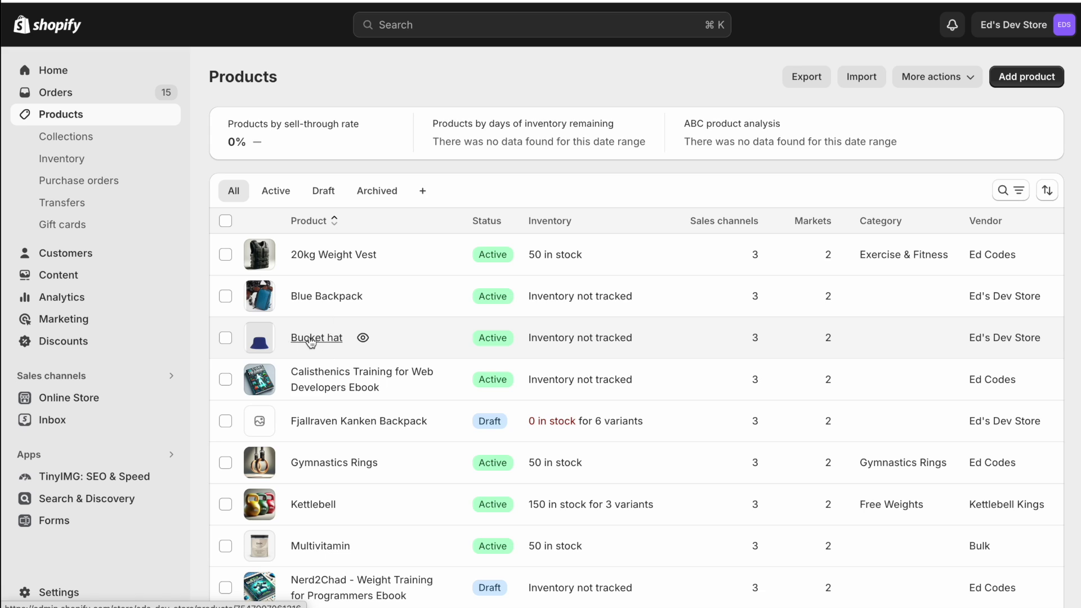
- Open the Bucket hat product and examine the value and type of its Color metafield
click(312, 337)
scroll(249, 338, down, 8)
scroll(250, 341, down, 10)
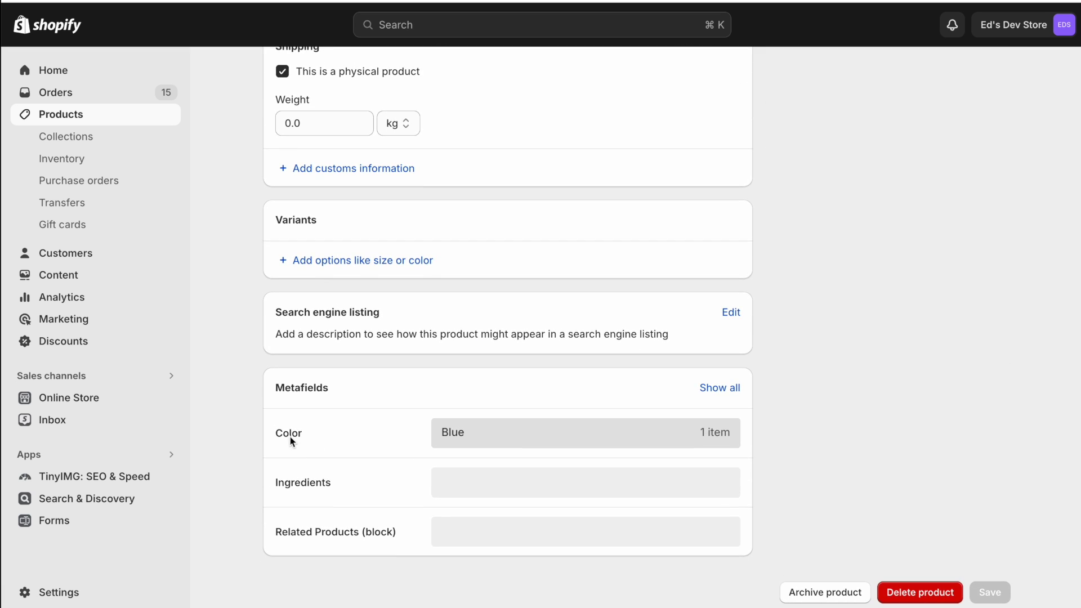
click(490, 435)
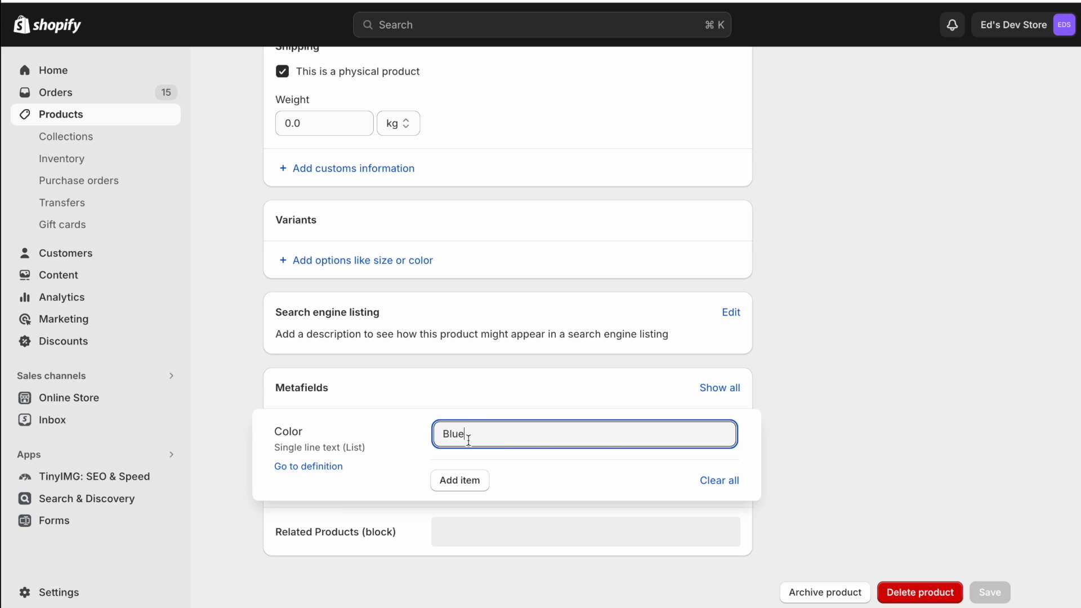
click(803, 429)
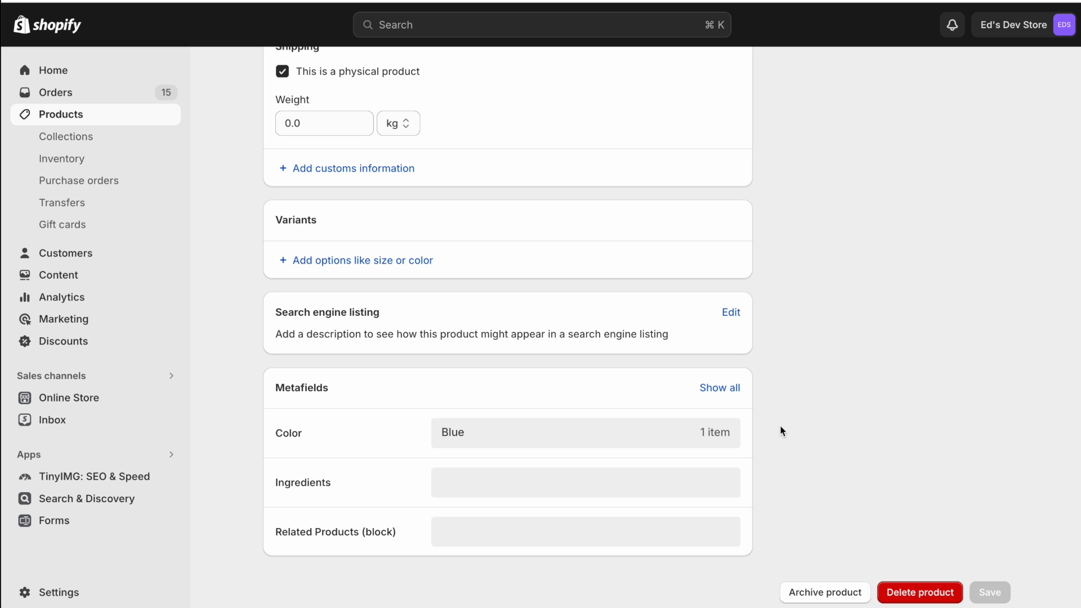
- Go to the store's custom data settings and open the product metafield definitions
click(70, 592)
scroll(242, 397, down, 3)
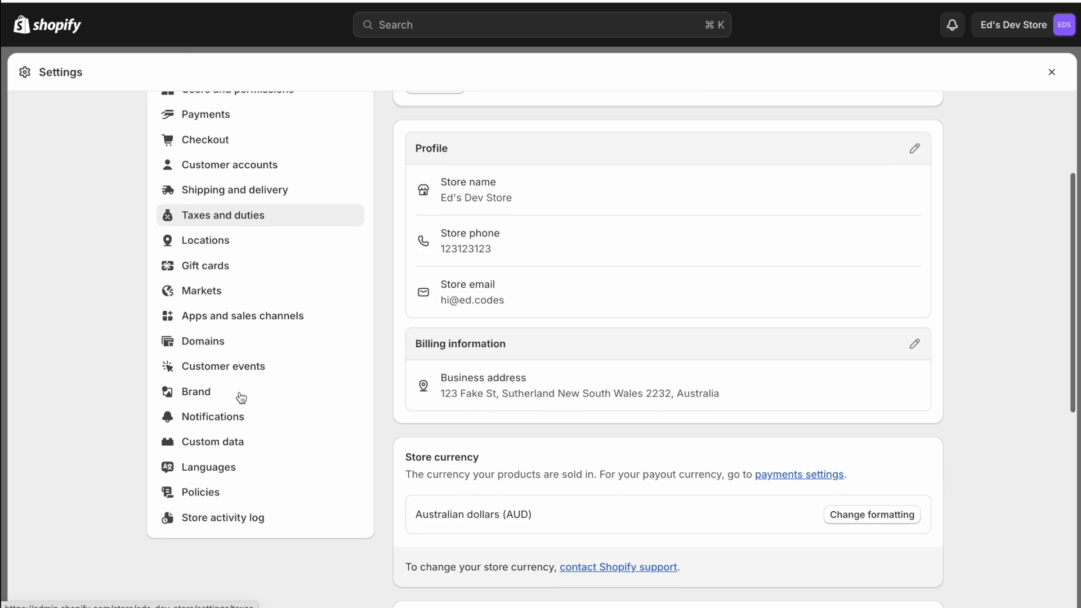
click(217, 442)
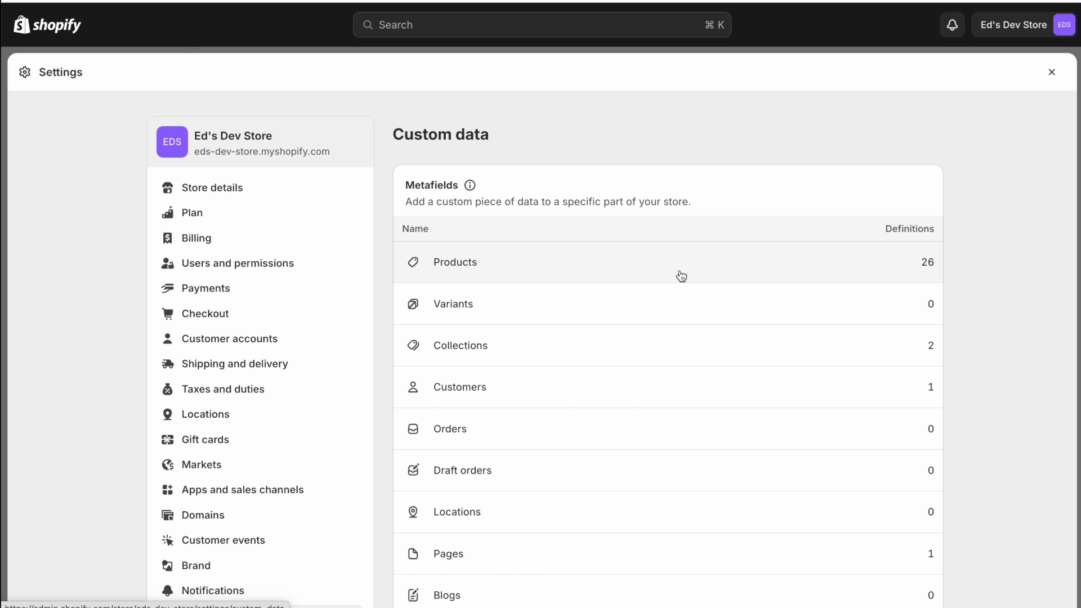
click(679, 275)
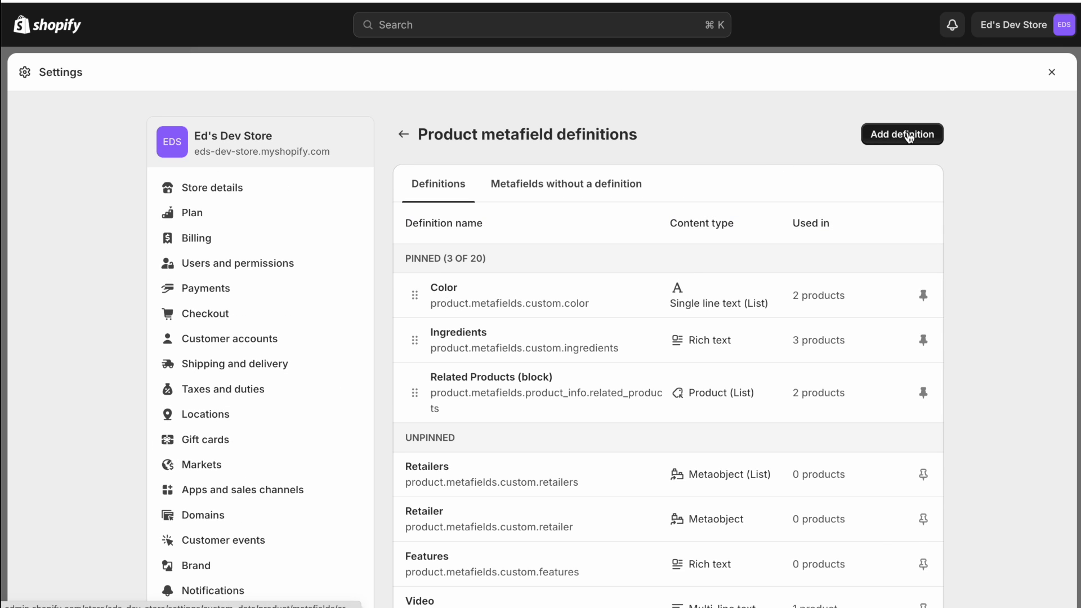
- Start a new product metafield definition and name it Color filter swatch
click(909, 138)
click(576, 200)
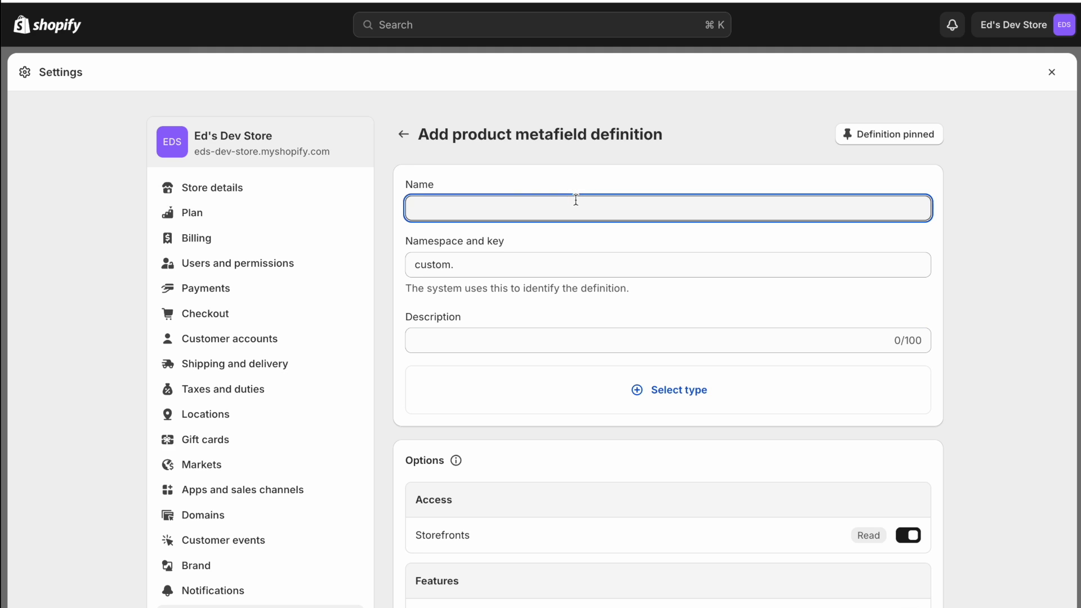
text(Color)
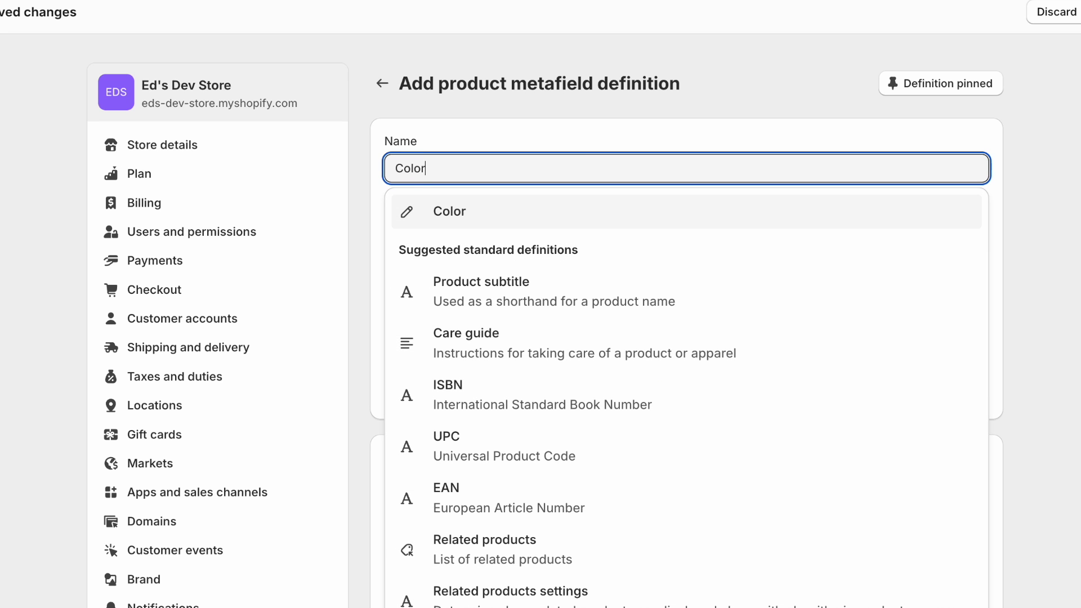
text( filter swatch)
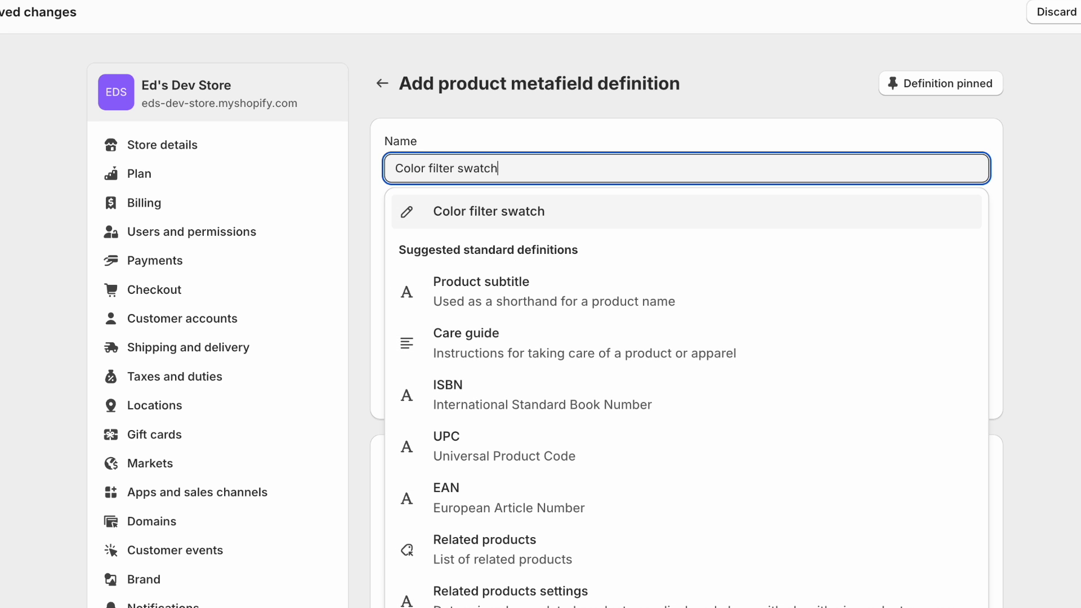
click(486, 218)
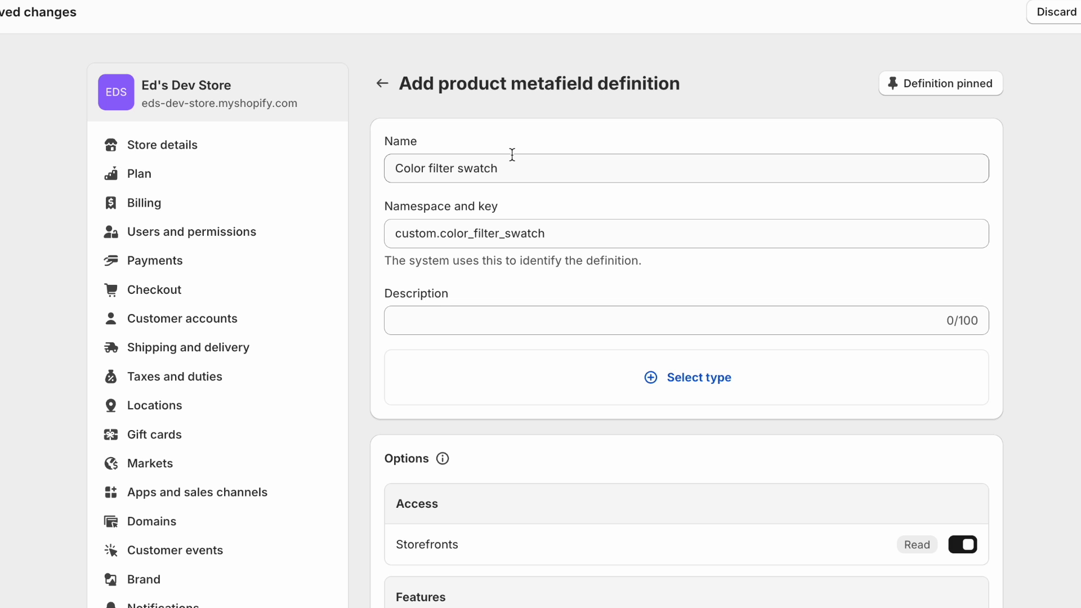
- Set the Color filter swatch definition's type to Metaobject with Color as its reference
click(652, 383)
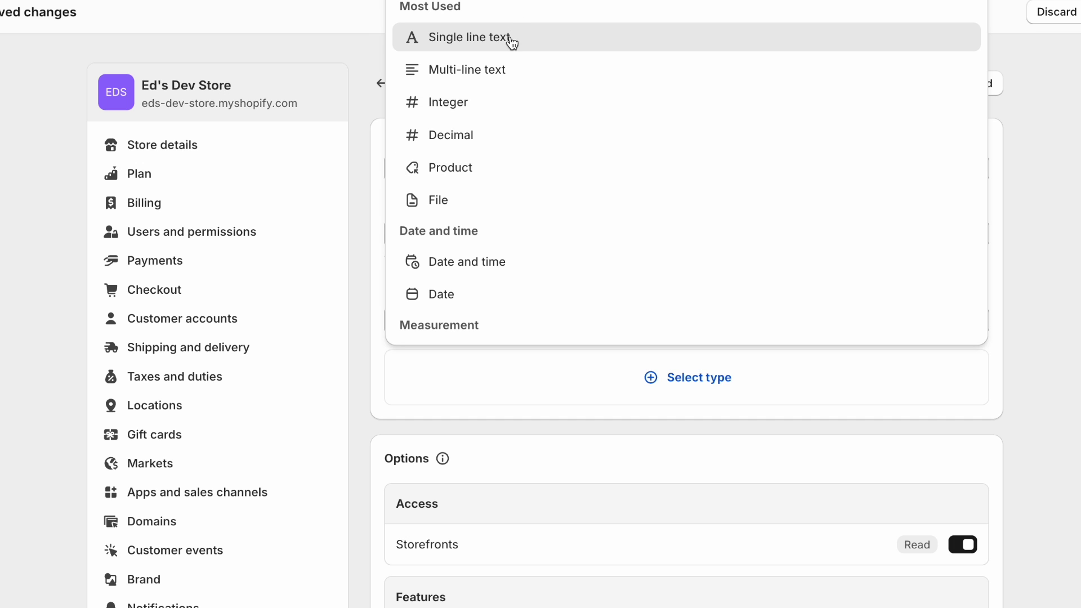
scroll(572, 120, down, 3)
scroll(574, 122, down, 3)
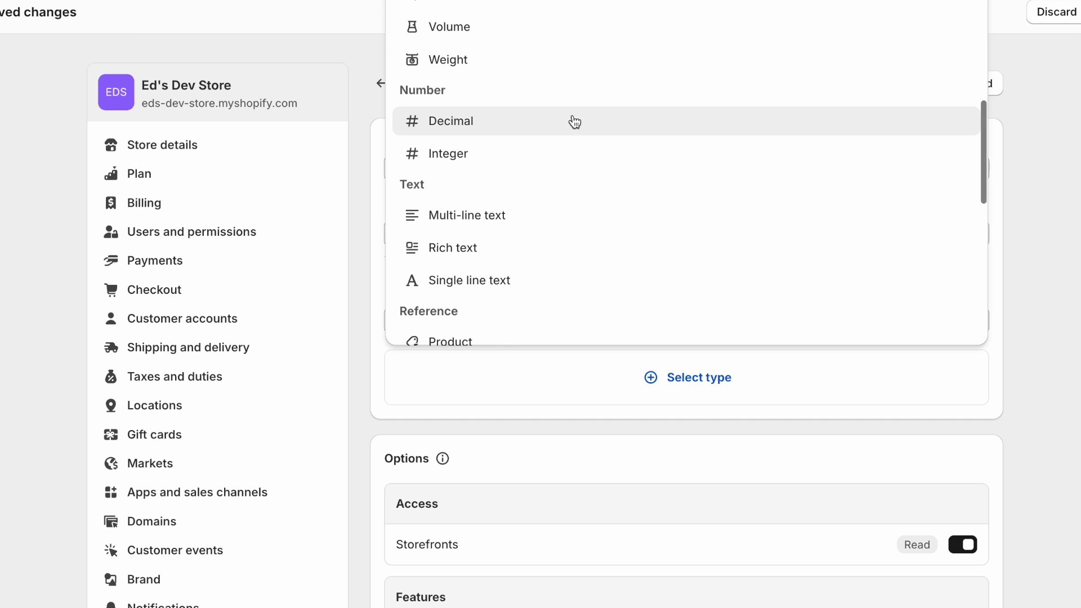
scroll(575, 120, down, 6)
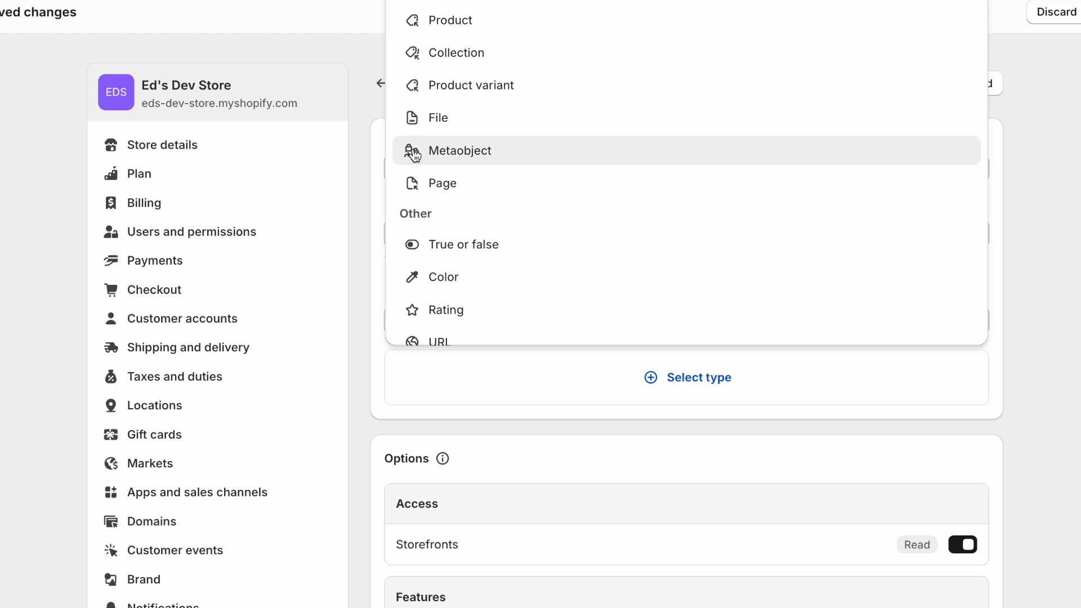
click(464, 162)
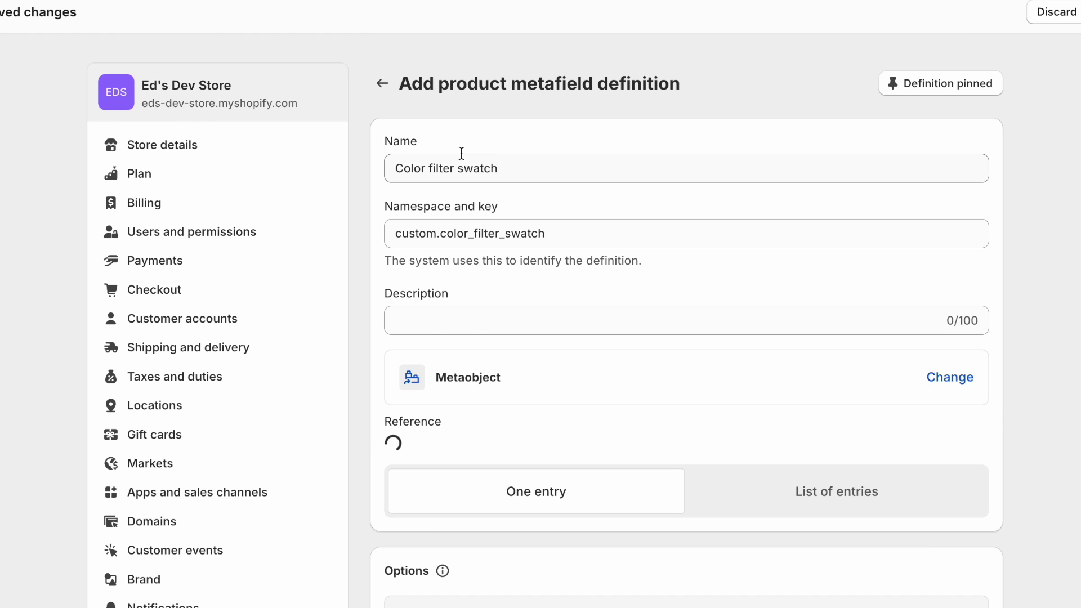
scroll(428, 242, down, 2)
click(452, 338)
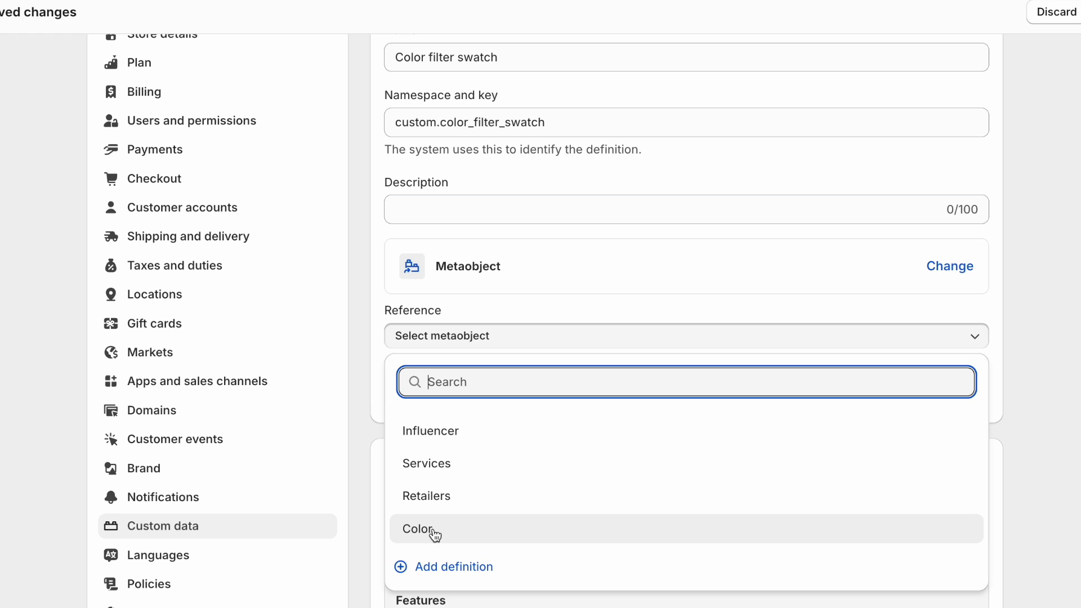
click(466, 532)
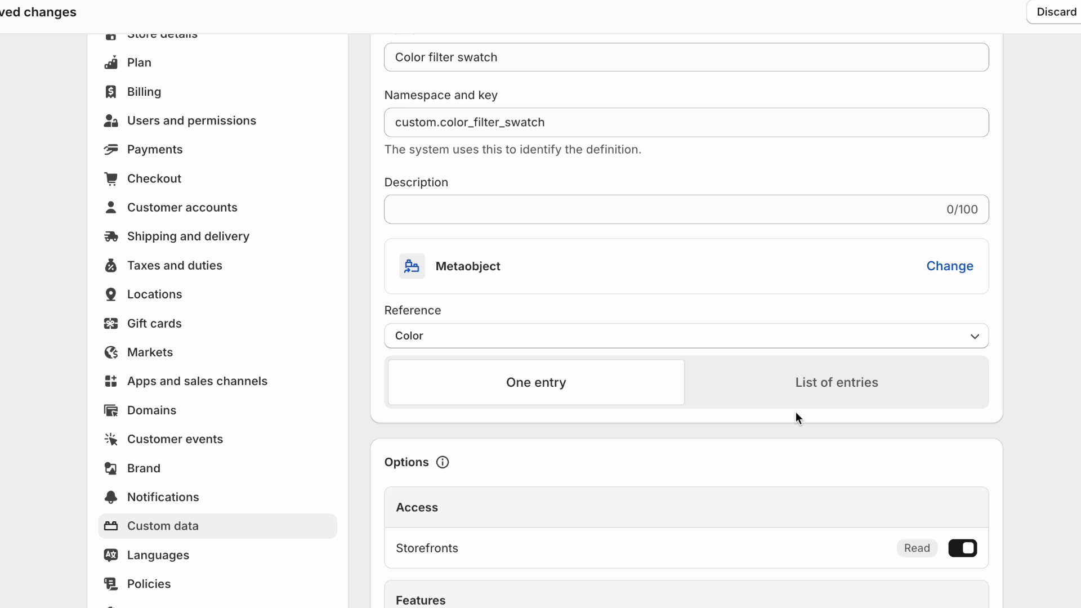
- Let the Color filter swatch metafield hold a list of entries and save the definition
click(826, 388)
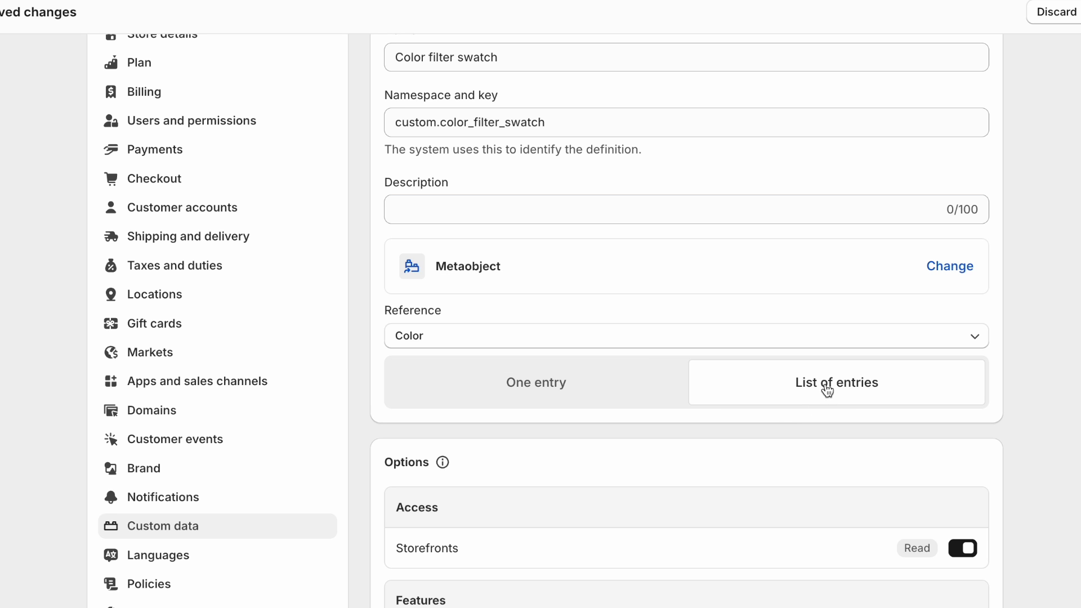
scroll(1077, 283, up, 1)
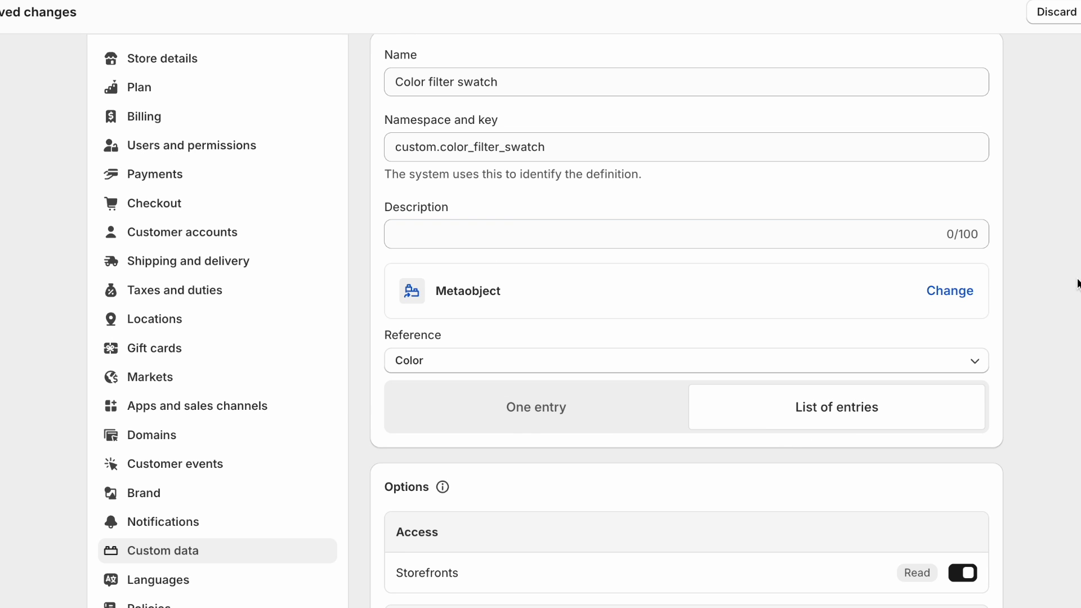
scroll(1077, 284, up, 2)
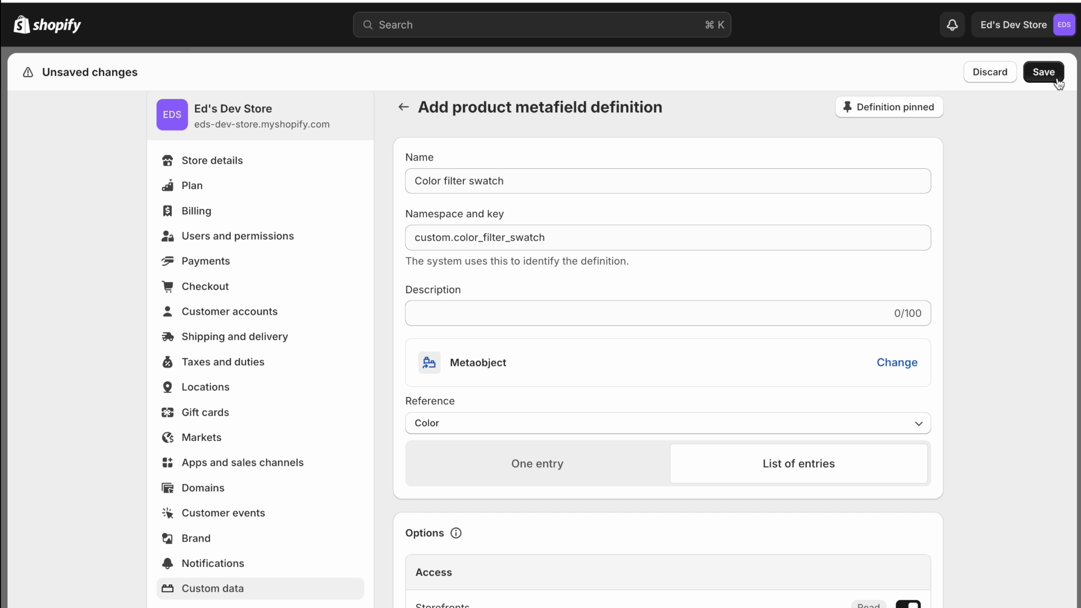
click(1047, 71)
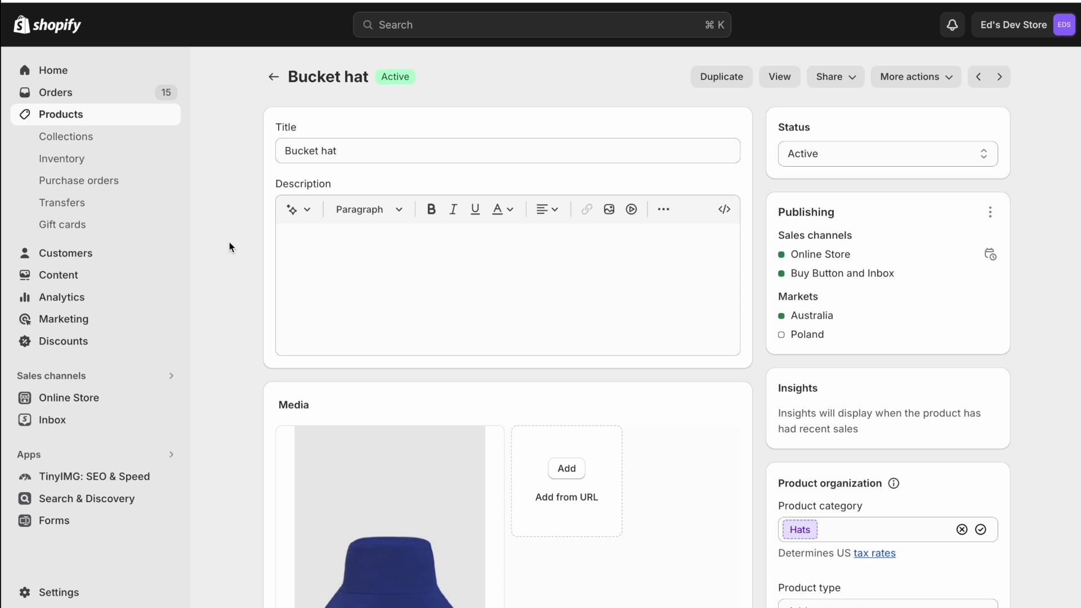
- Assign the Blue entry to the Bucket hat's Color filter swatch metafield
scroll(231, 247, down, 15)
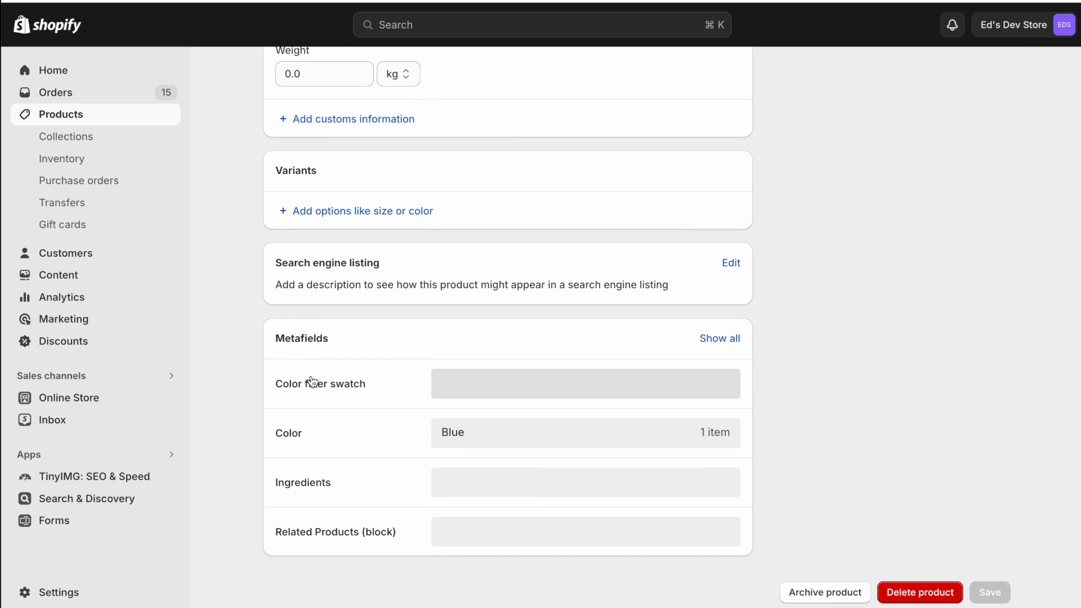
click(472, 392)
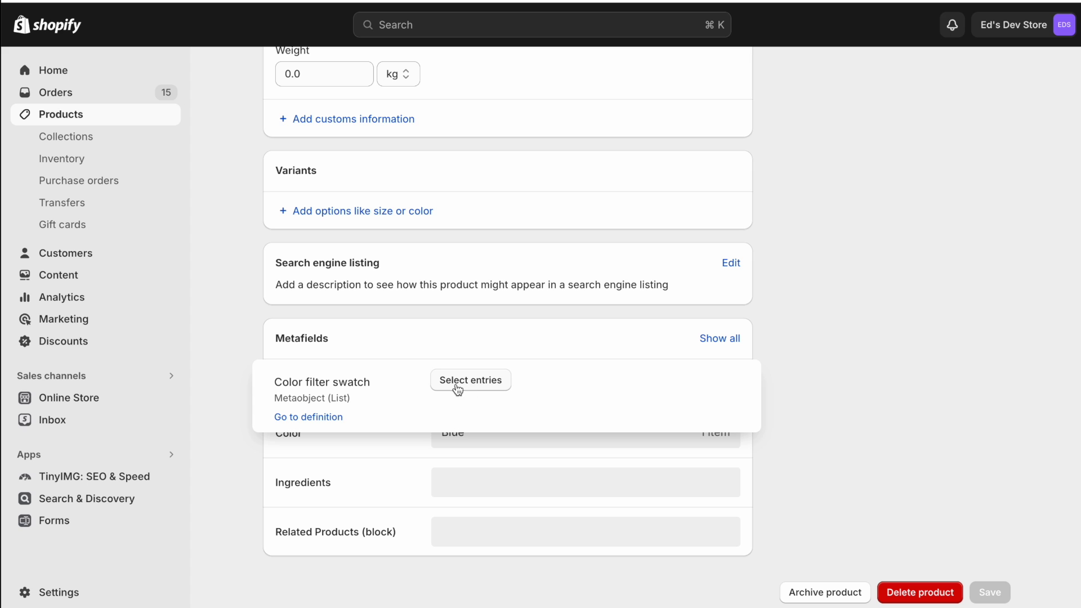
click(485, 388)
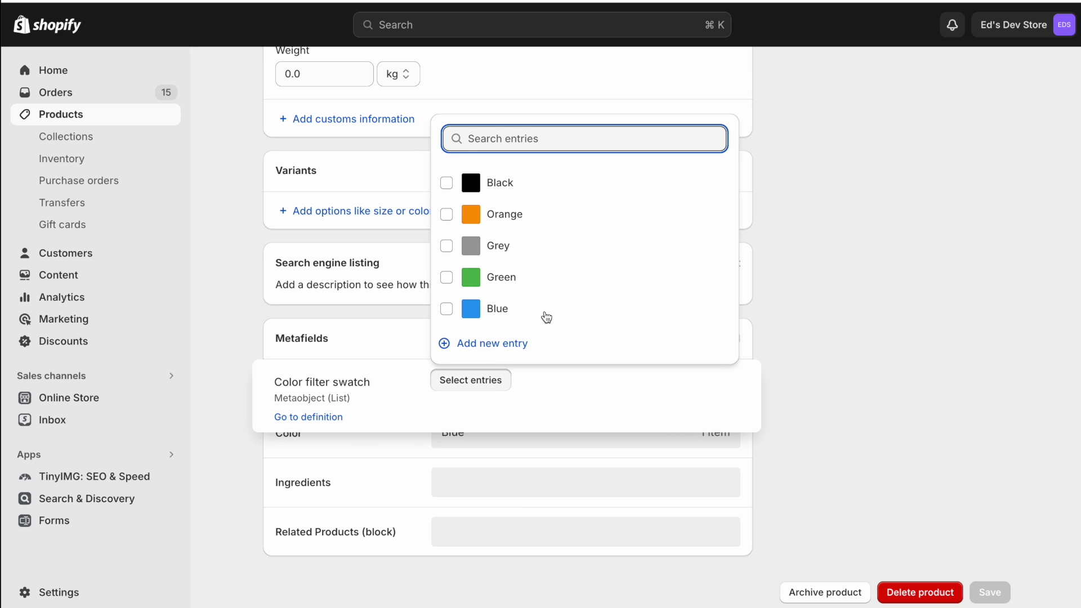
click(448, 310)
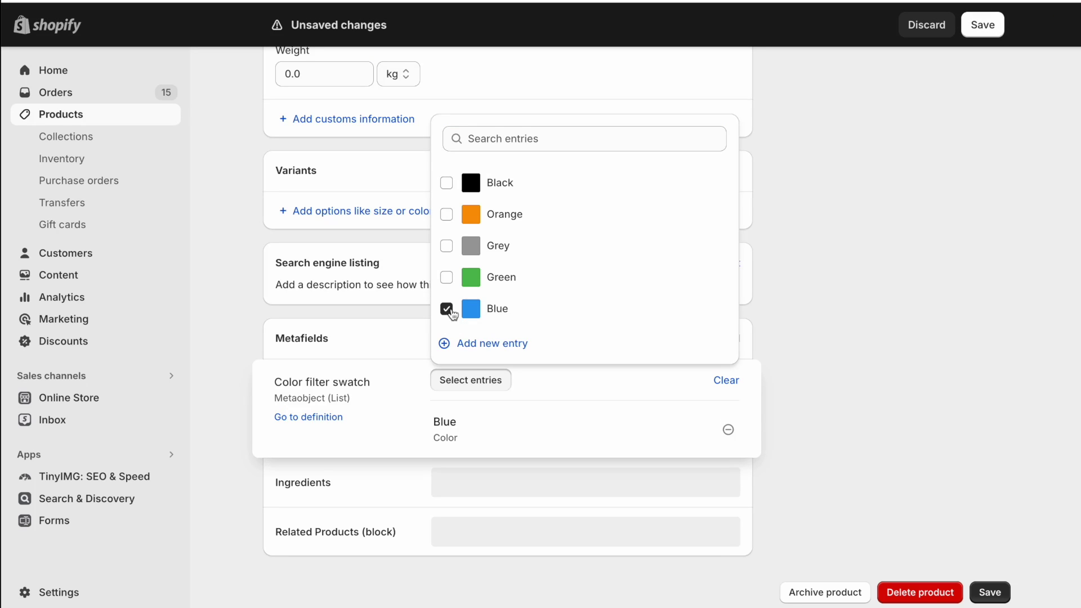
click(826, 313)
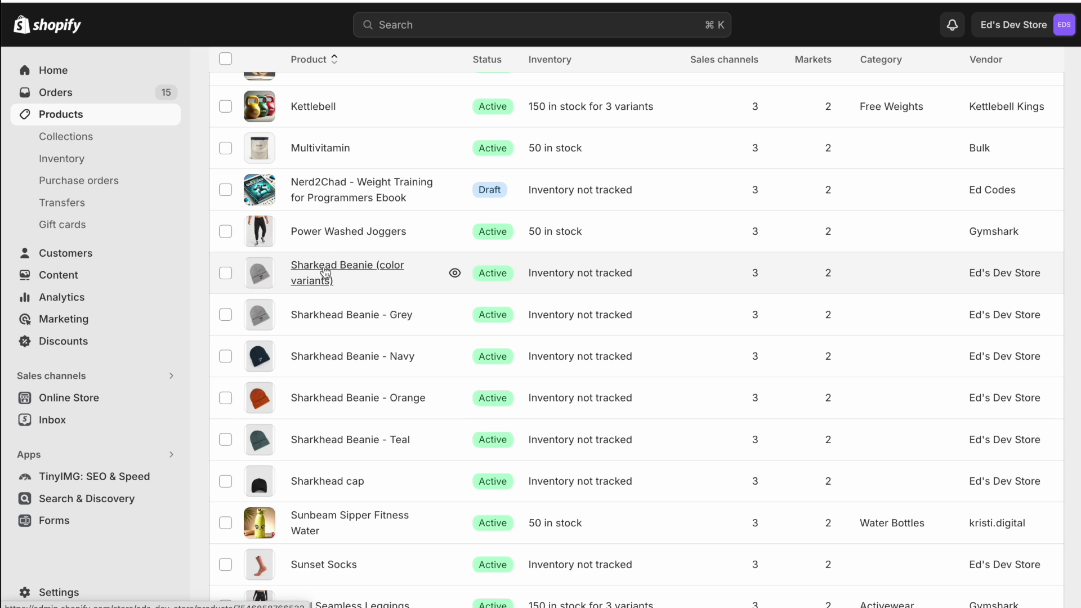
- Assign the Orange, Grey, Green and Blue entries to the Color filter swatch metafield of the Sharkead Beanie (color variants) product
click(324, 269)
scroll(238, 299, down, 15)
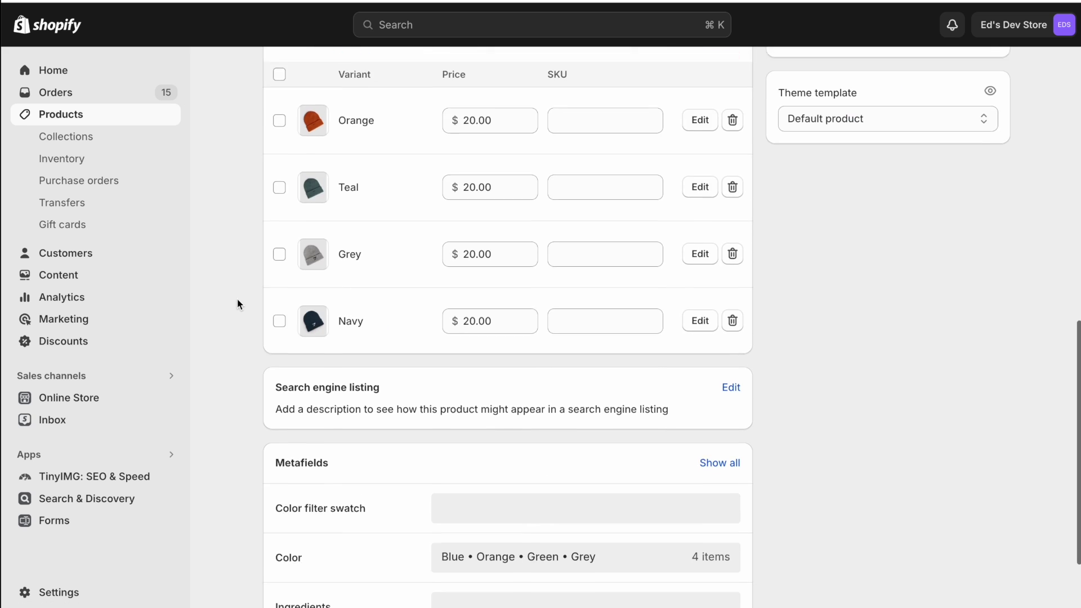
click(474, 437)
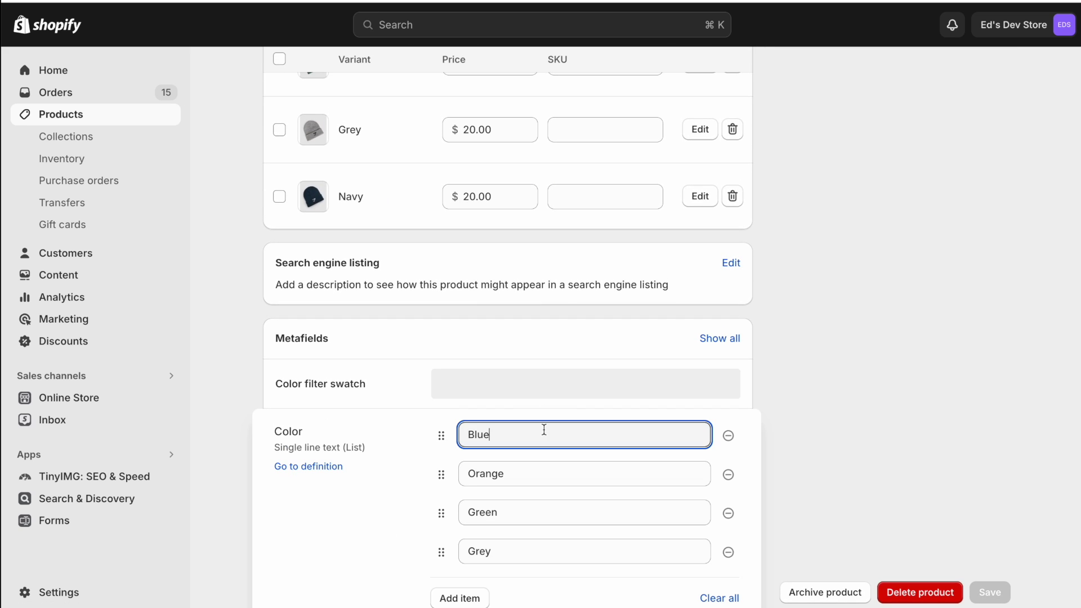
click(481, 389)
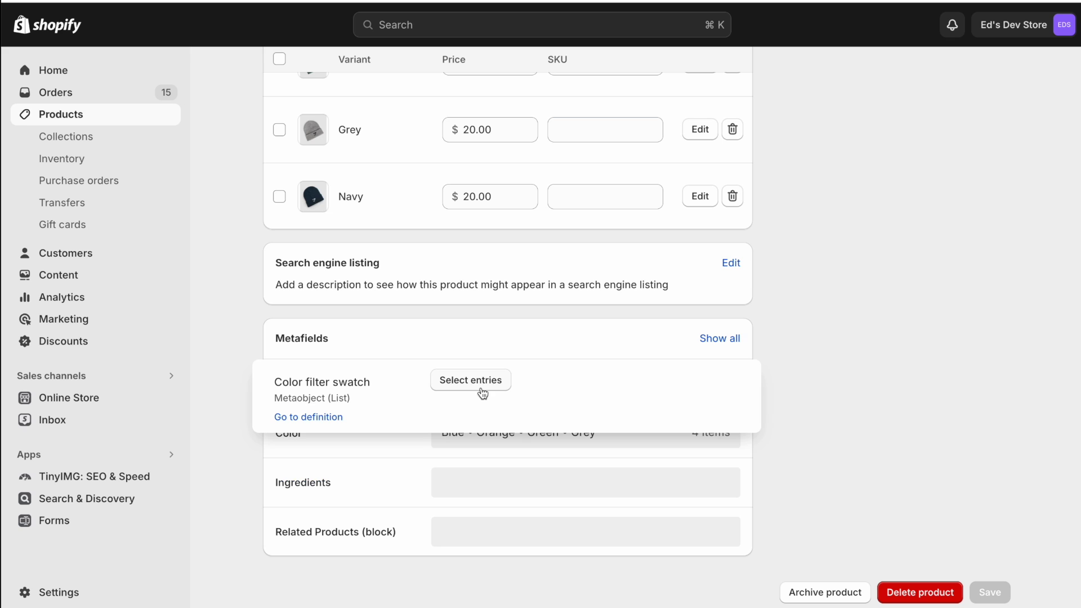
click(467, 384)
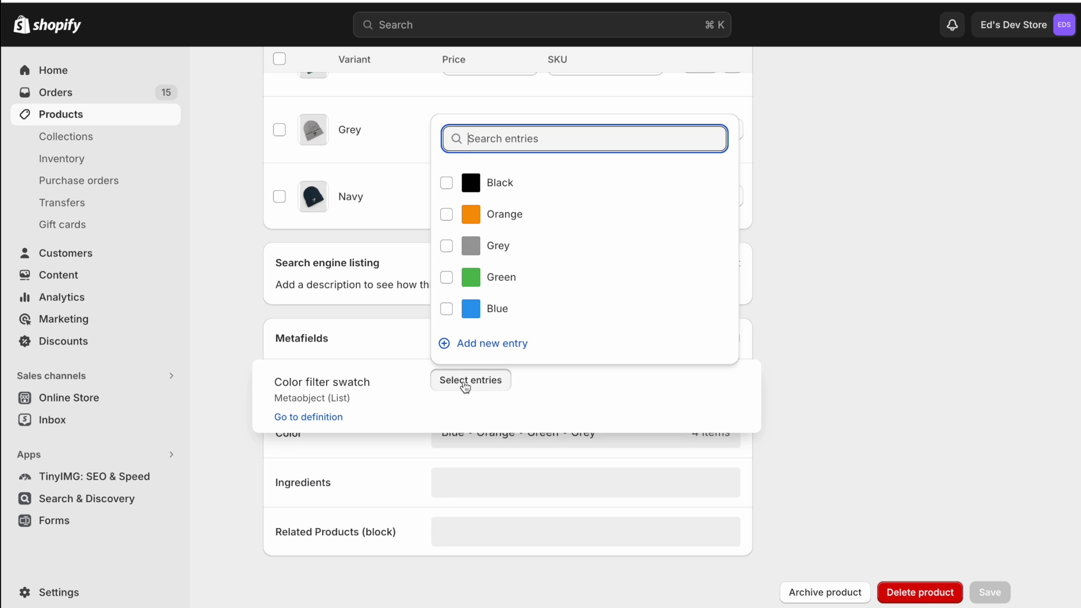
click(447, 216)
click(447, 247)
click(447, 278)
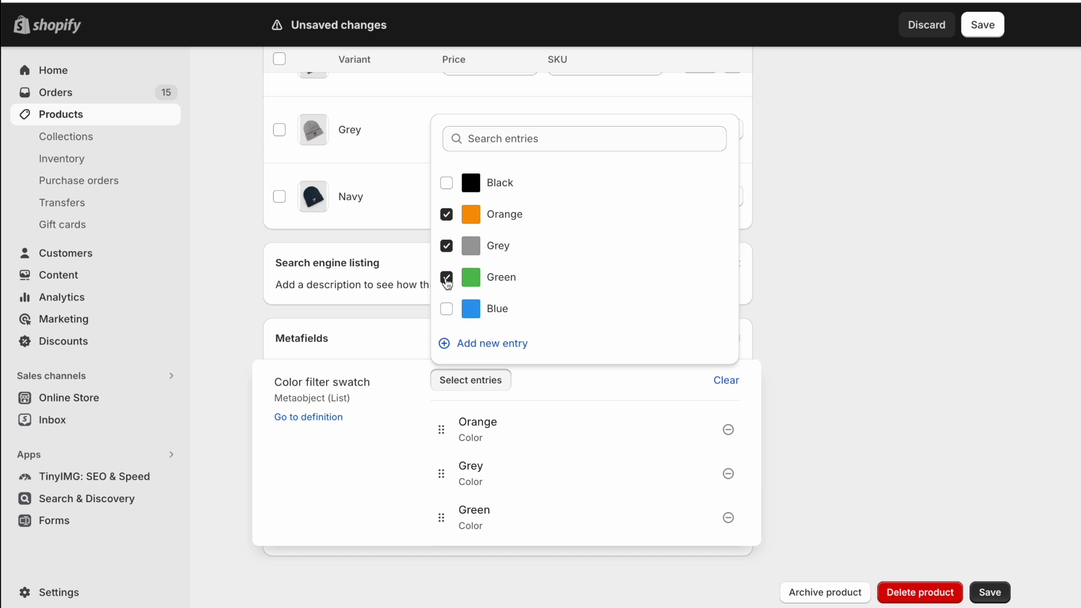
click(447, 309)
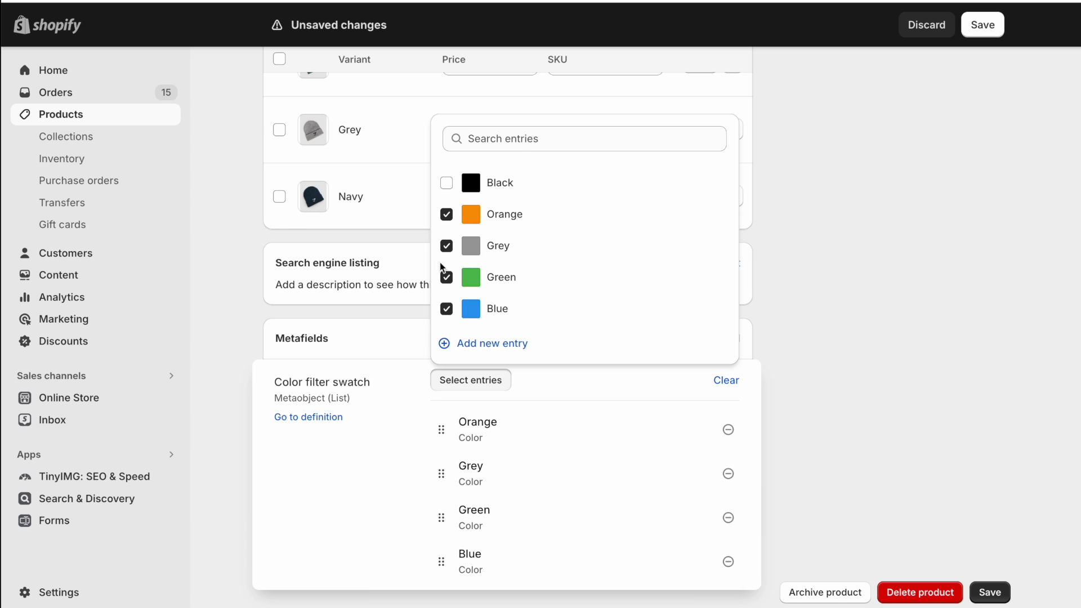
scroll(285, 230, up, 2)
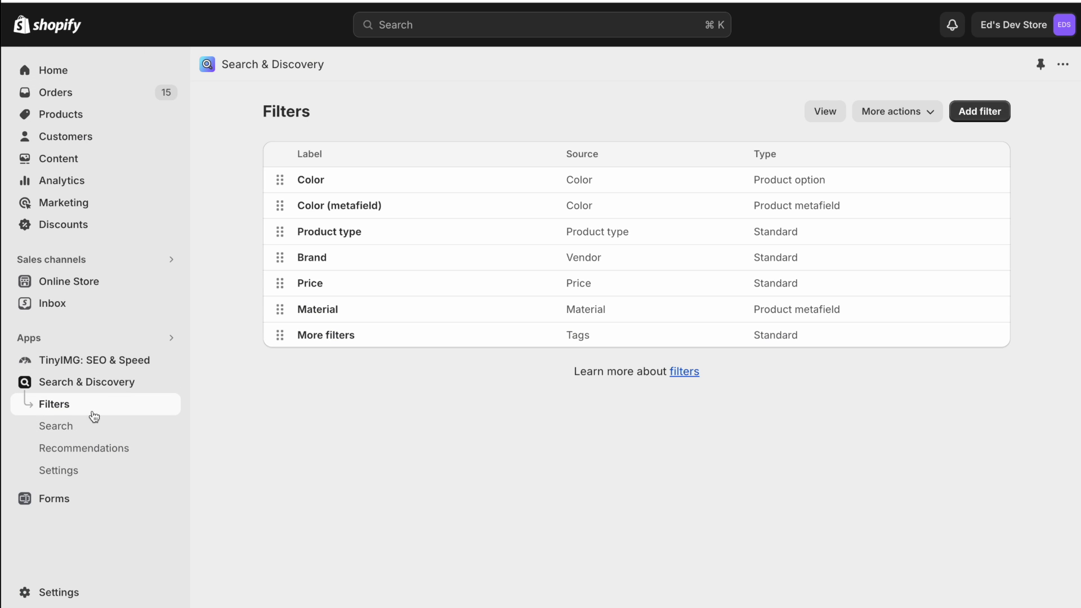
- Add a storefront filter that uses the Color filter swatch product metafield as its source
click(983, 112)
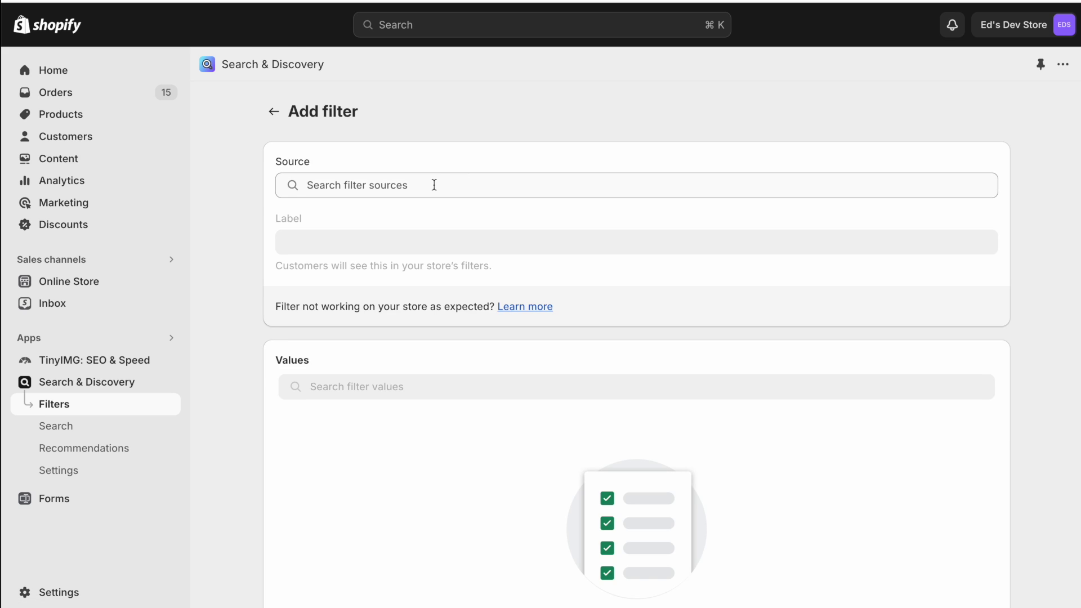
click(433, 183)
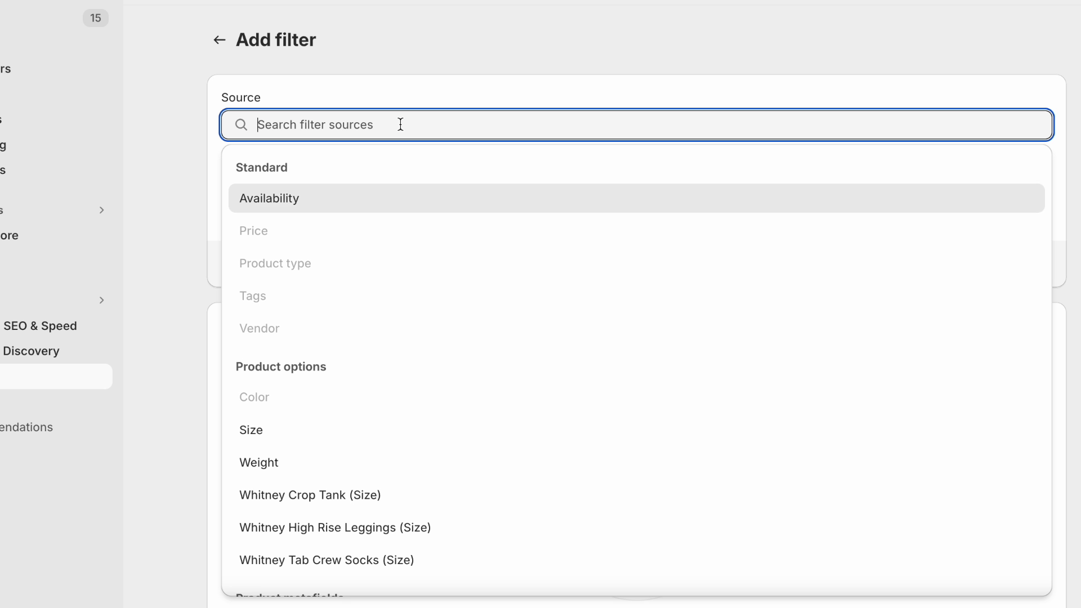
scroll(321, 449, down, 6)
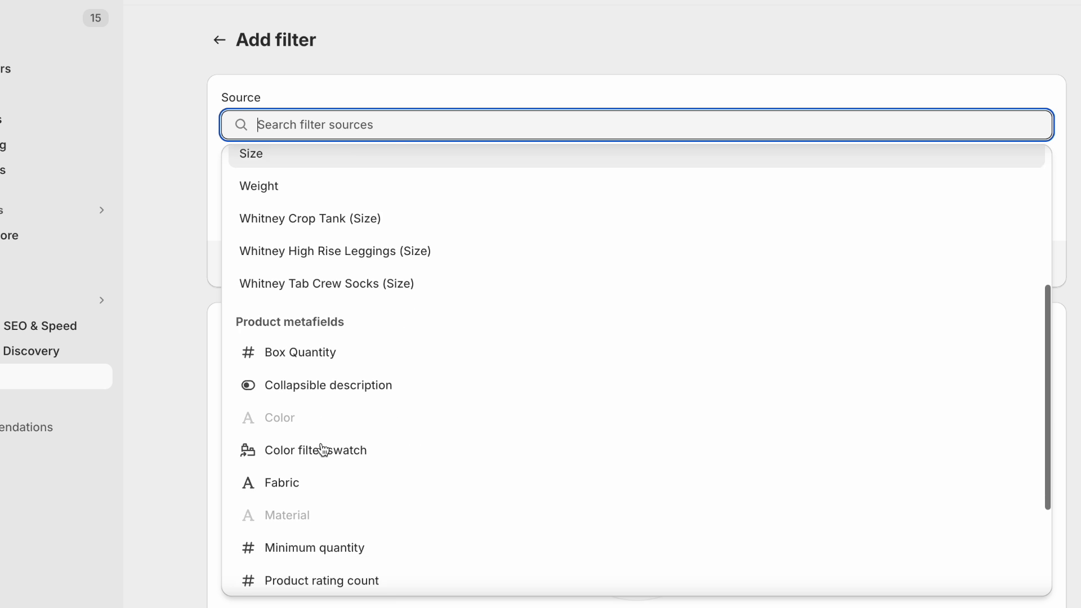
scroll(374, 423, down, 1)
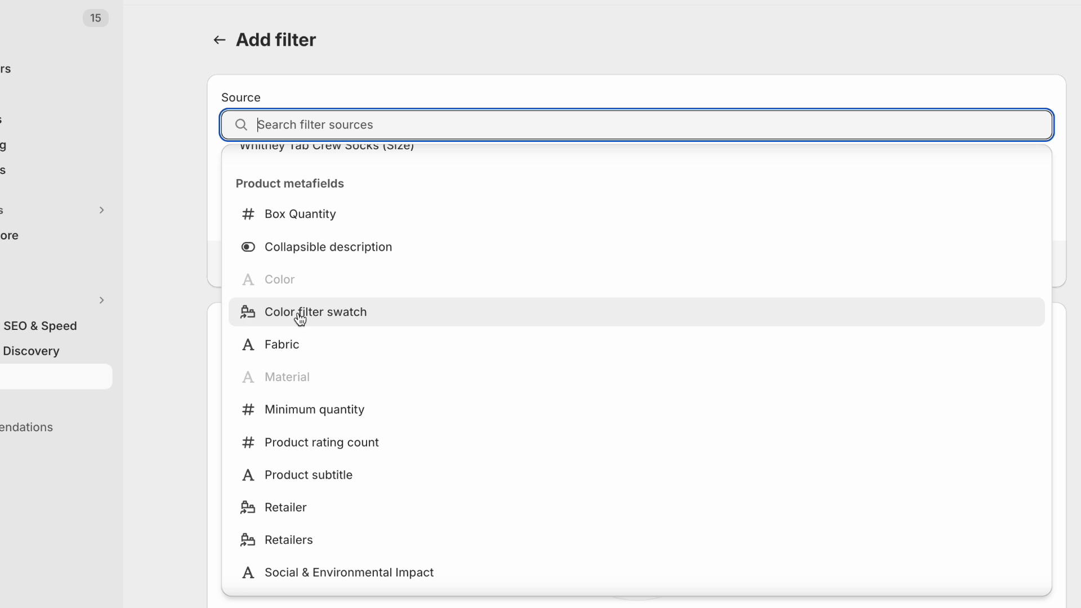
click(400, 312)
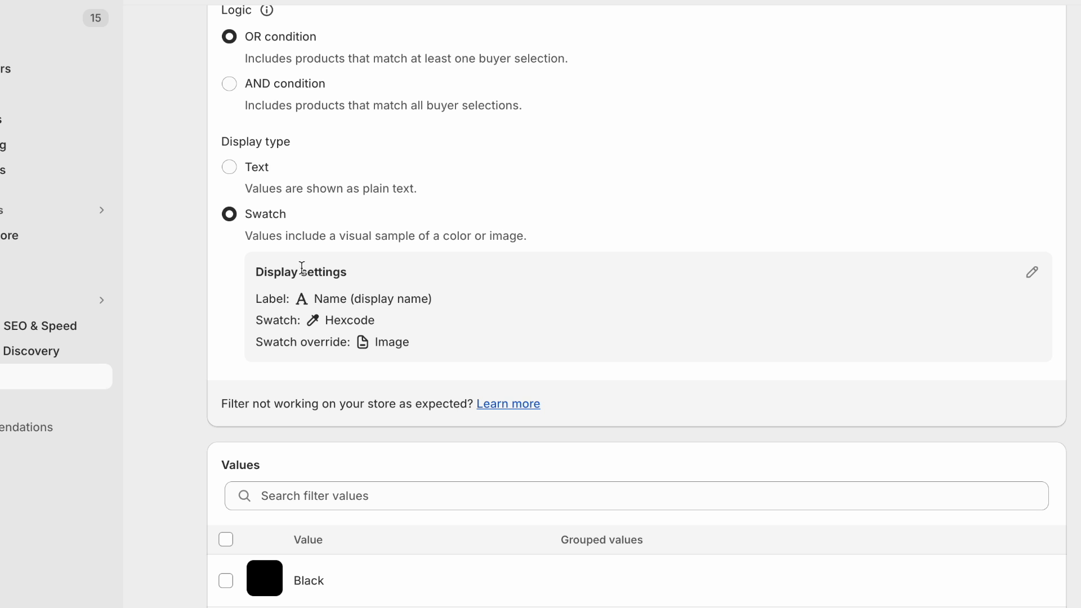
- Open the new filter's swatch display settings and choose Name (display name) as the label field
drag(222, 137, 299, 140)
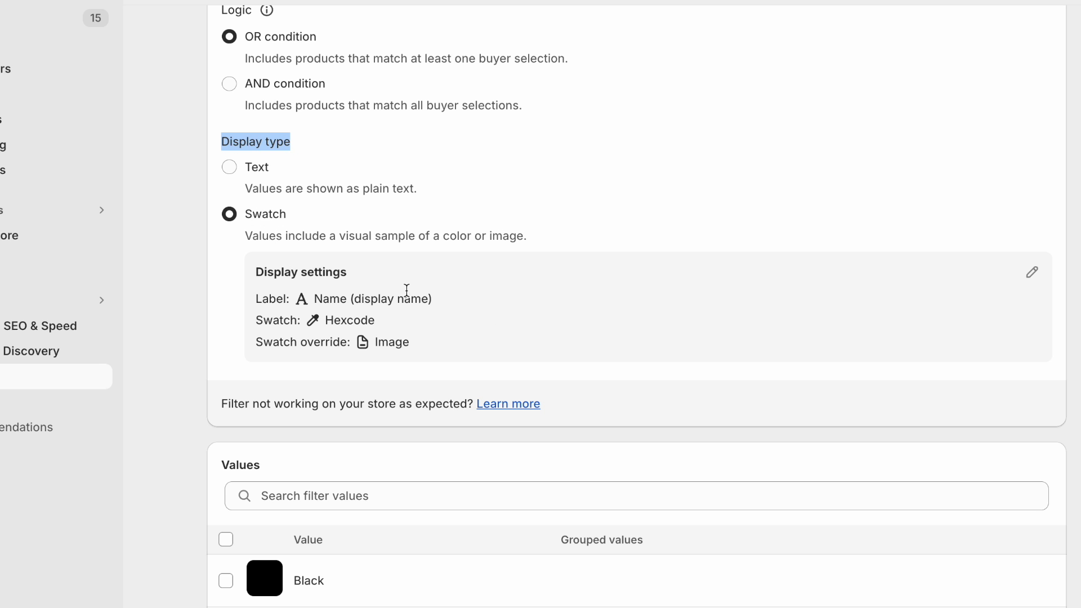
drag(254, 270, 360, 273)
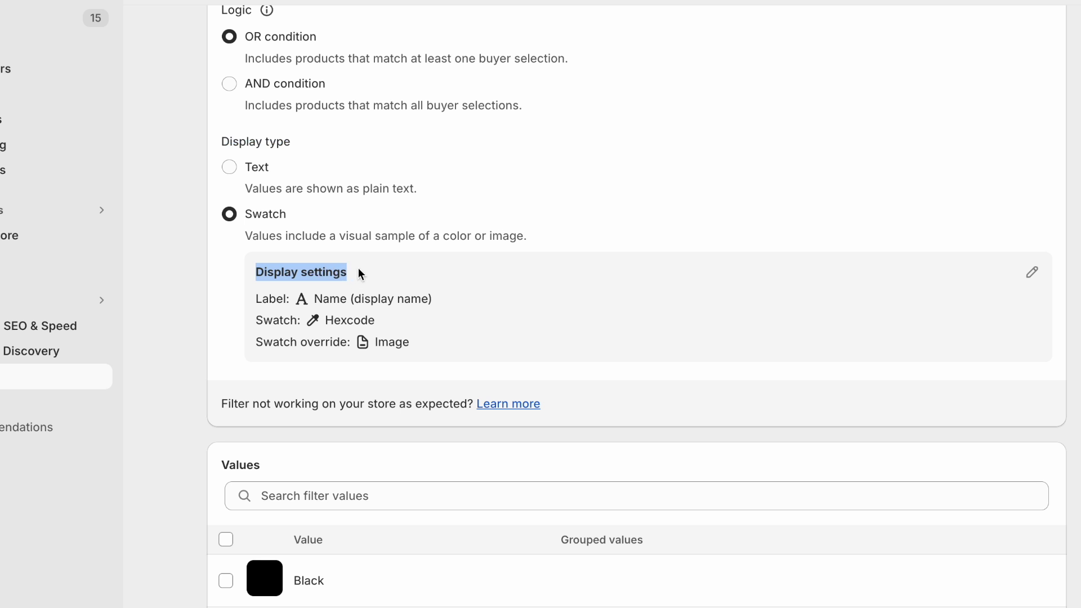
click(360, 275)
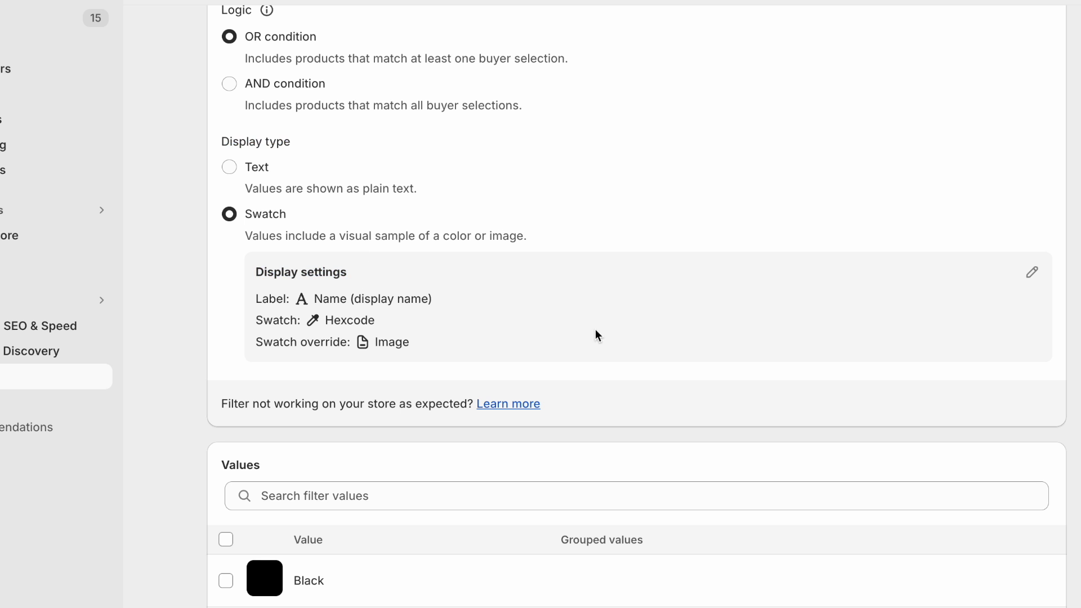
click(1033, 274)
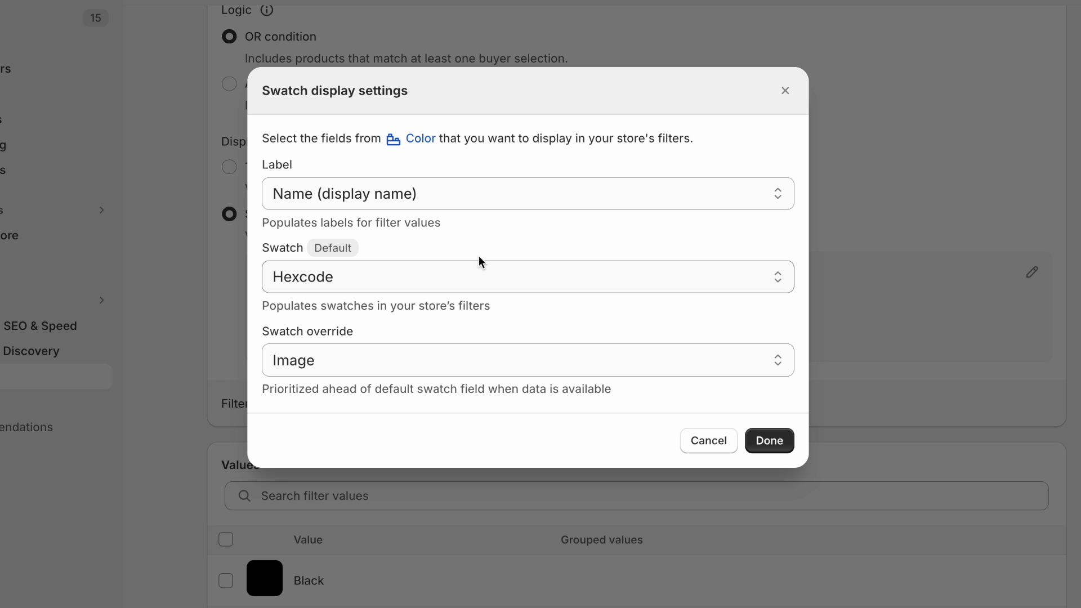
double_click(319, 169)
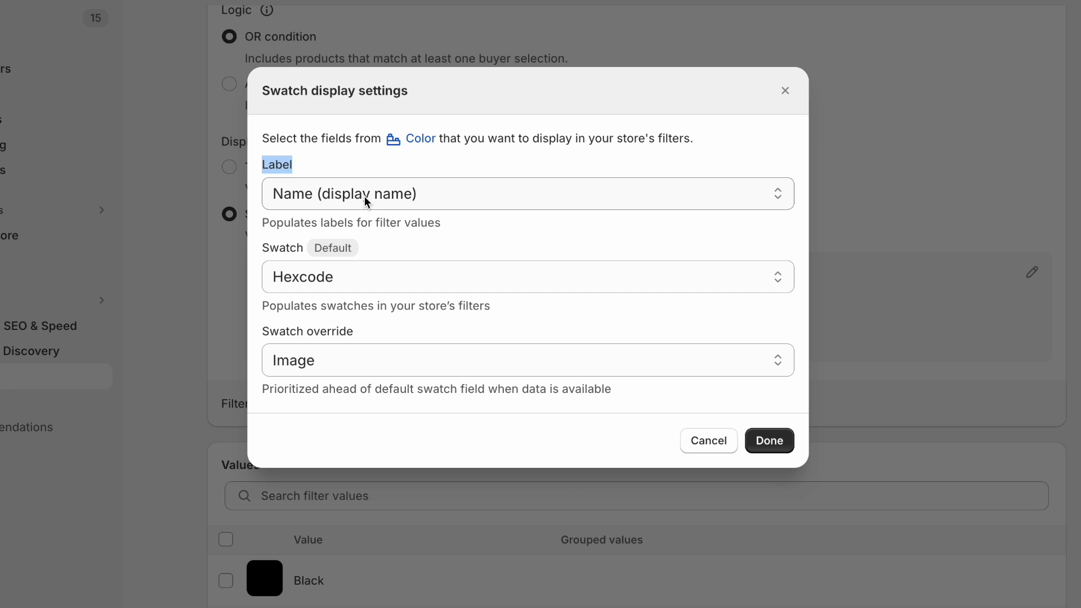
click(331, 199)
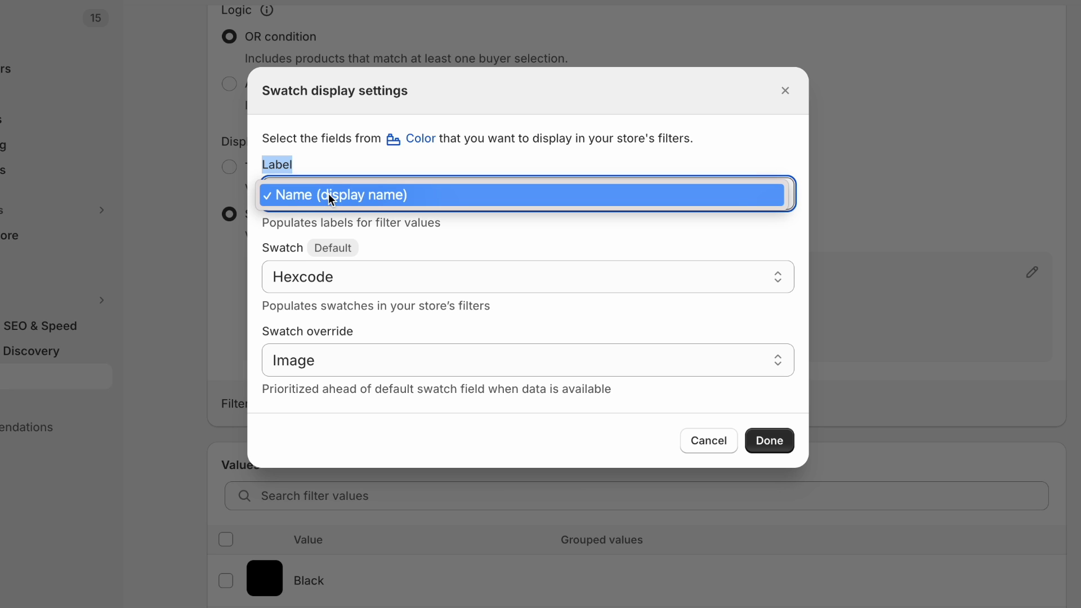
click(417, 197)
click(467, 239)
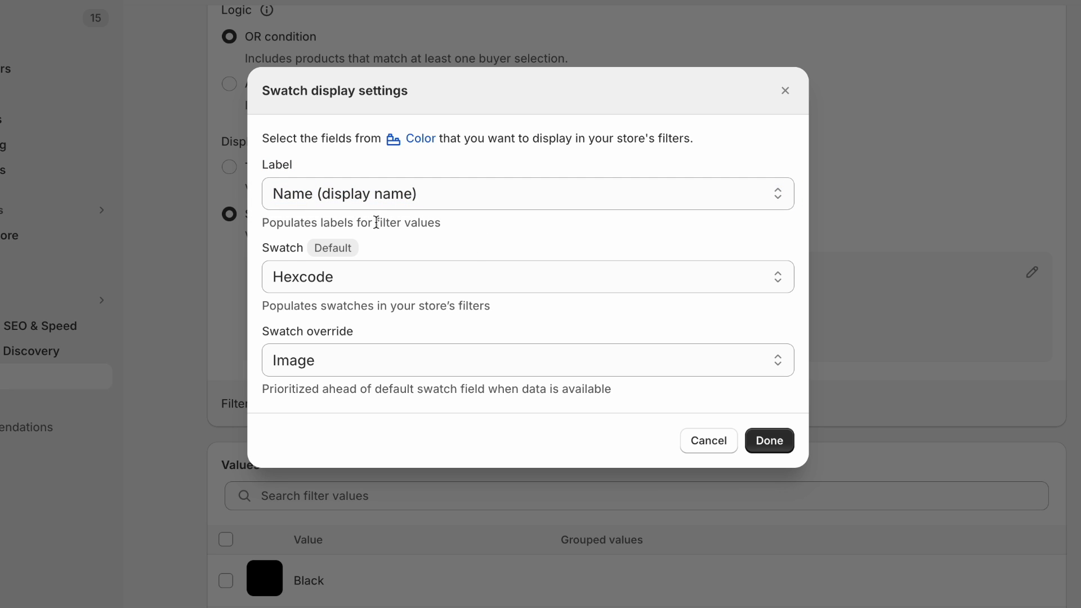
- Choose Hexcode as the default swatch, keep Image as the swatch override, and save the Color filter swatch filter
click(348, 280)
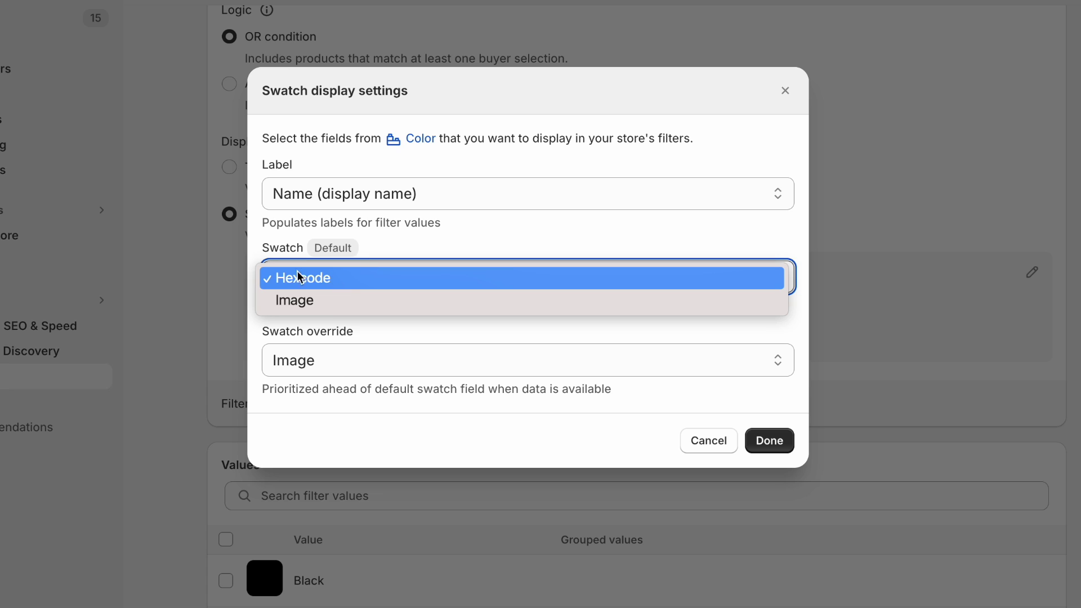
click(358, 282)
click(401, 252)
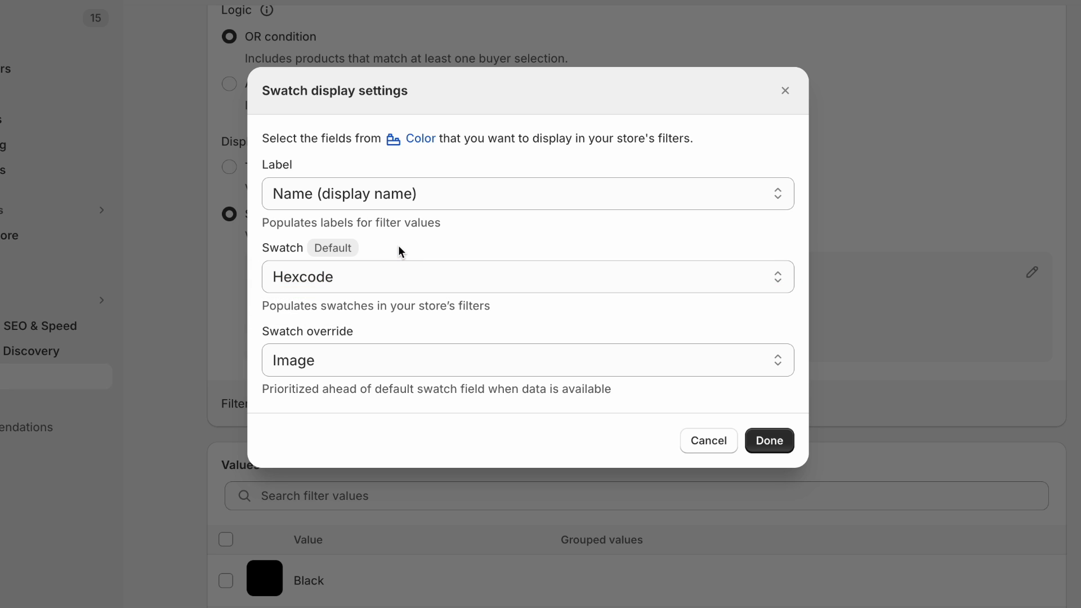
drag(264, 333, 357, 333)
click(375, 337)
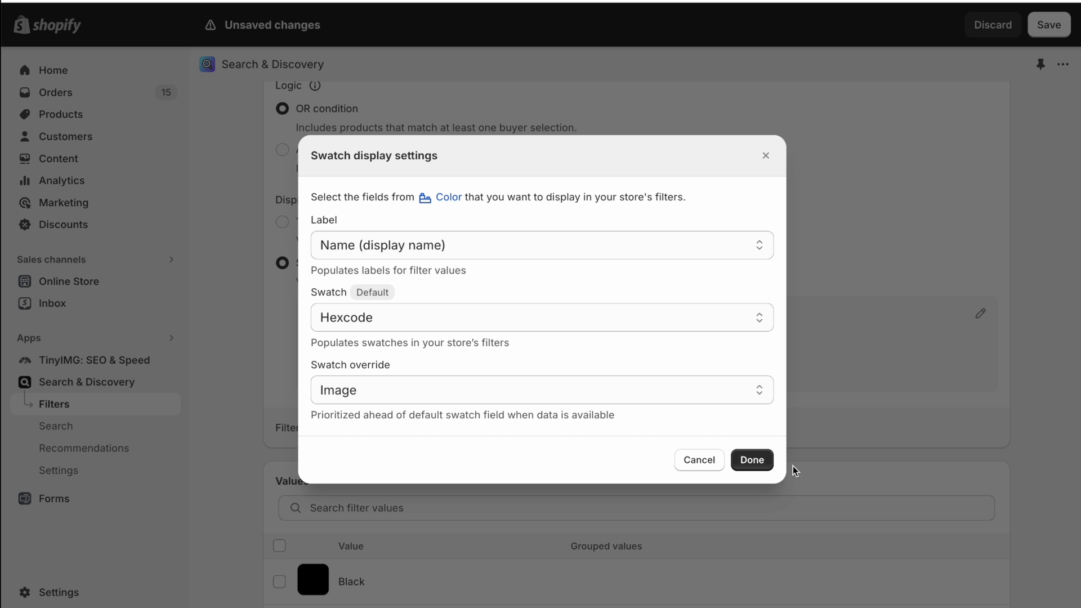
click(769, 441)
scroll(269, 384, down, 4)
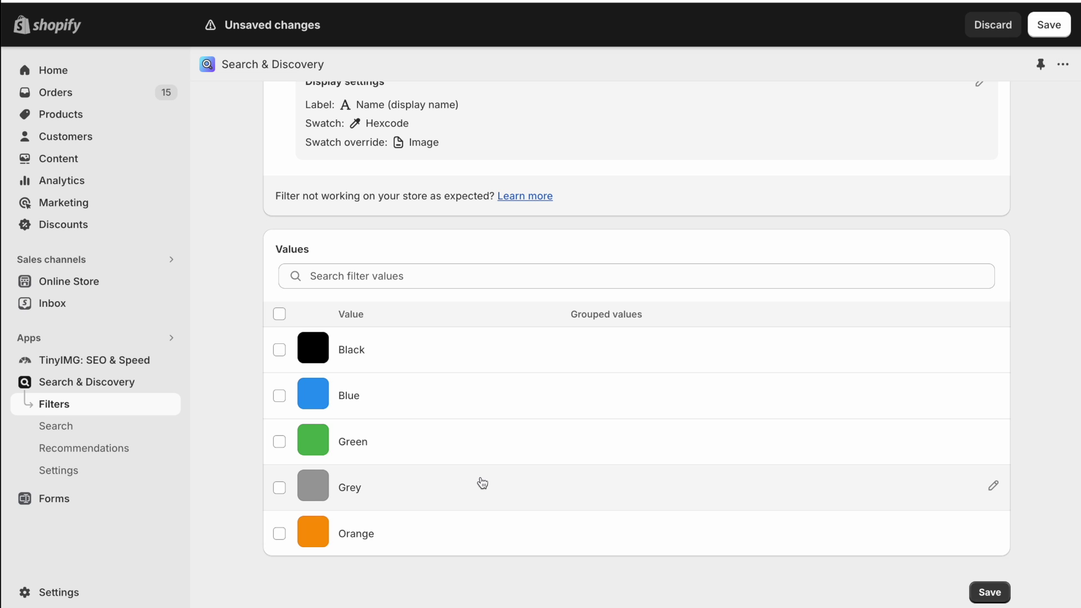
click(997, 595)
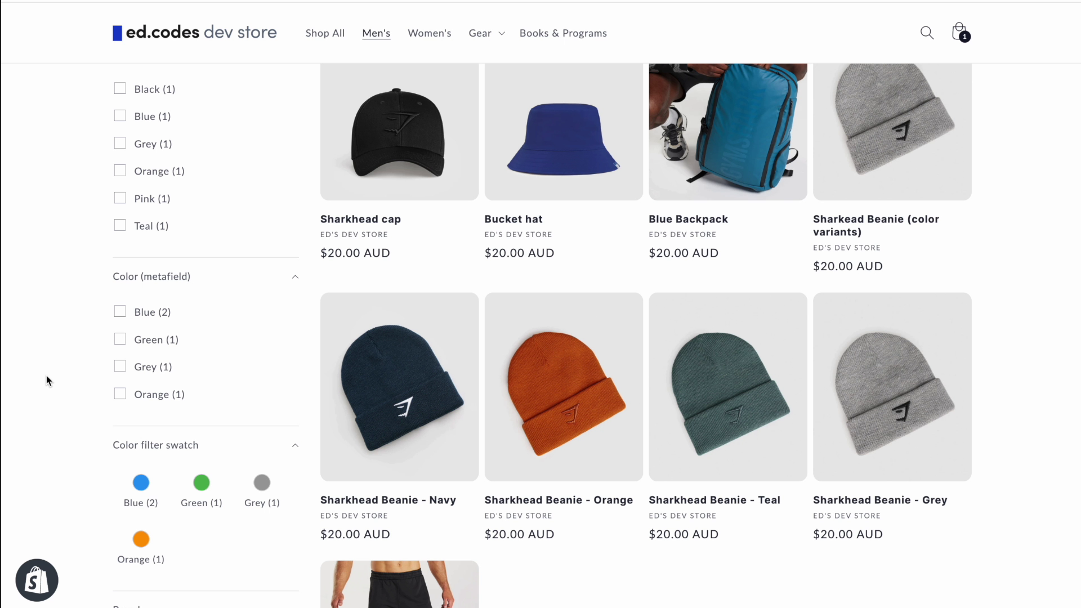
- Examine the Color filter swatch filter on the storefront's Men's collection page
scroll(48, 380, down, 2)
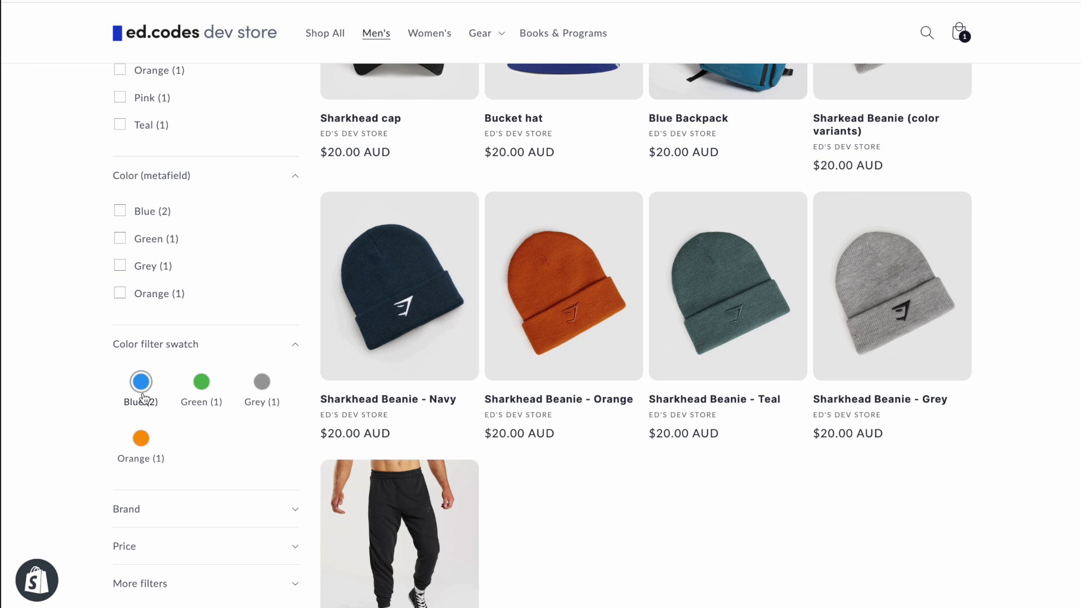
scroll(208, 420, down, 1)
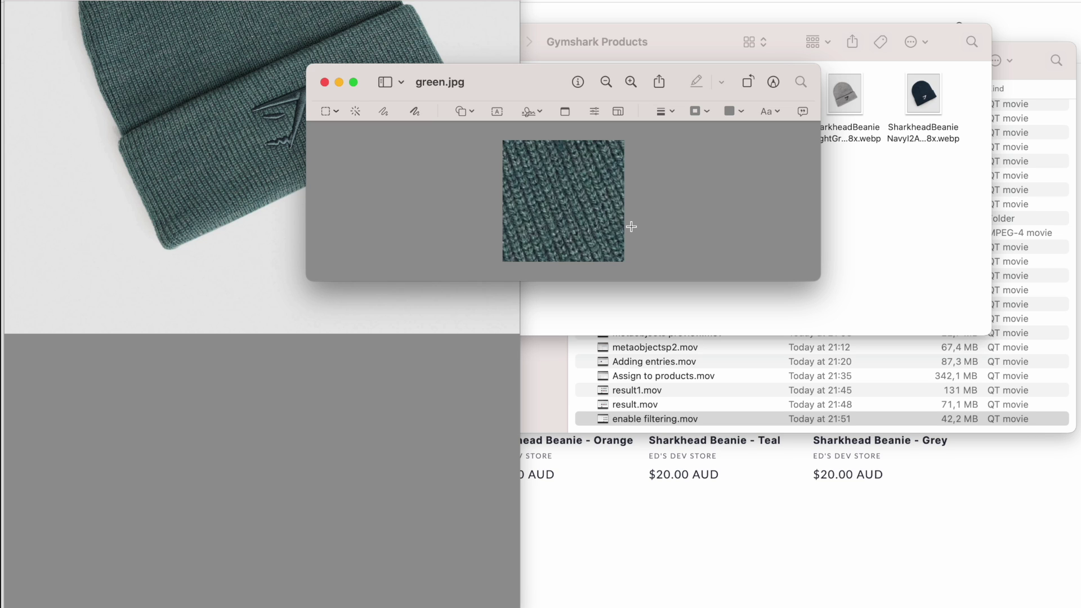
key(super+Tab)
key(super+Tab)
key(super+Tab)
key(super+Tab)
key(super+Tab)
key(super+Tab)
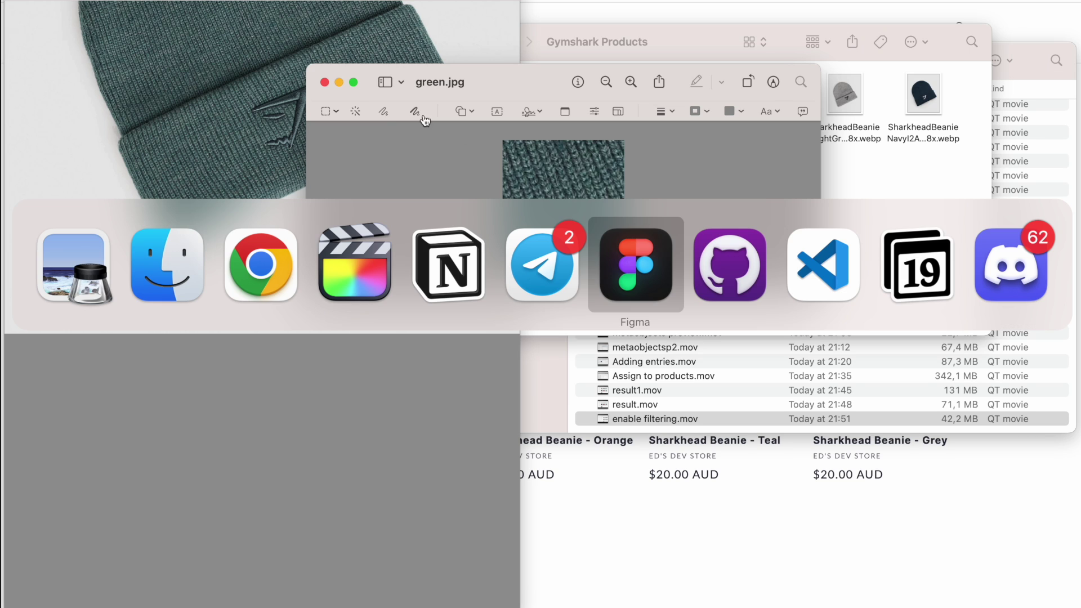
key(super+Escape)
- Switch to Chrome, assign green.jpg as the image of the Green Color metaobject entry and save it
key(super+Tab)
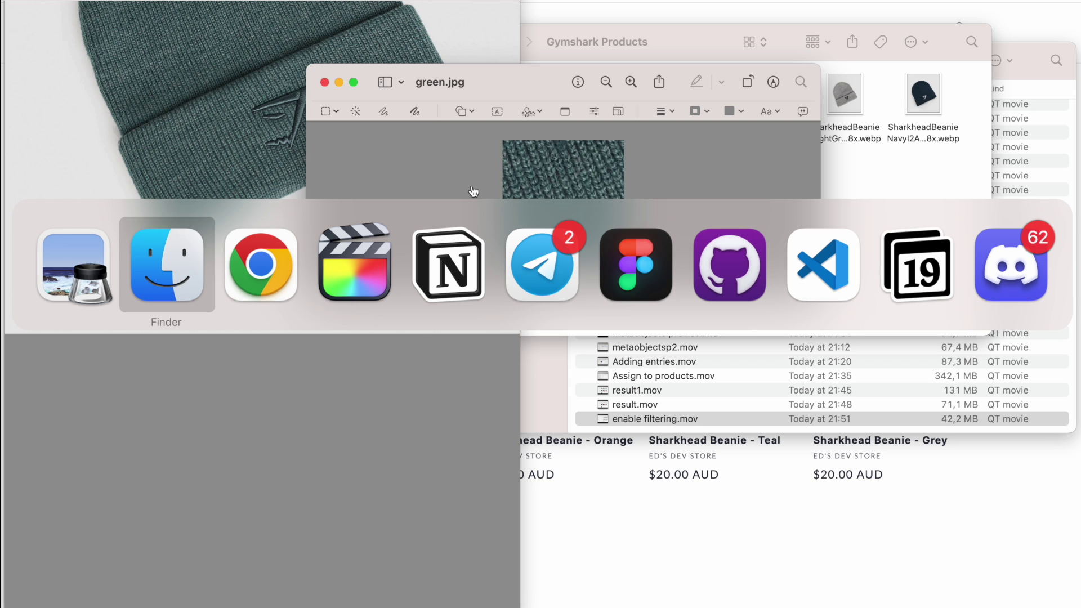
key(super+Tab)
key(super+Tab)
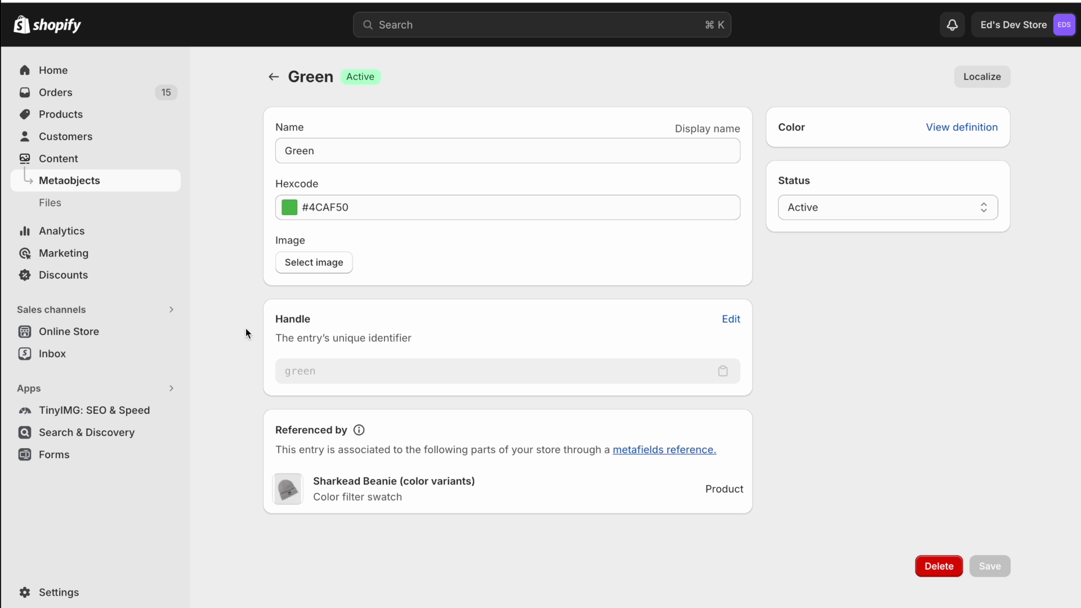
click(320, 262)
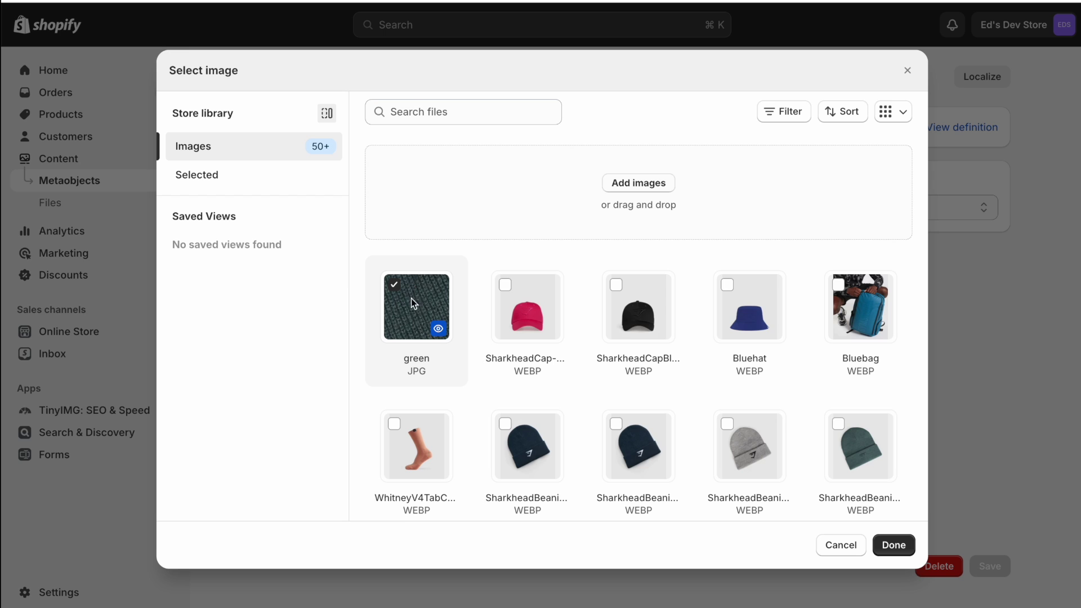
click(891, 544)
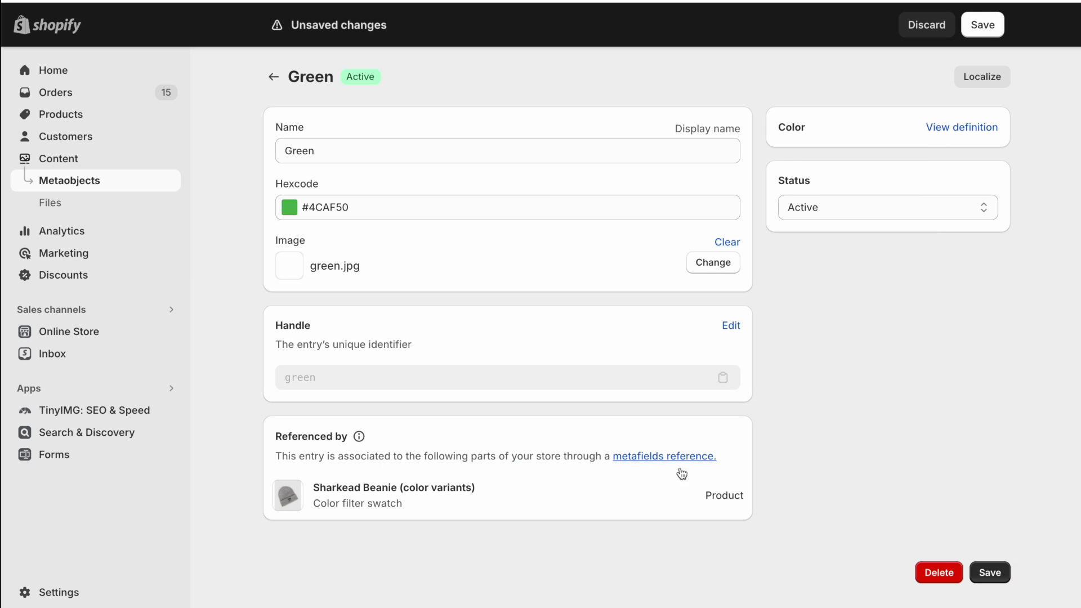
key(super+s)
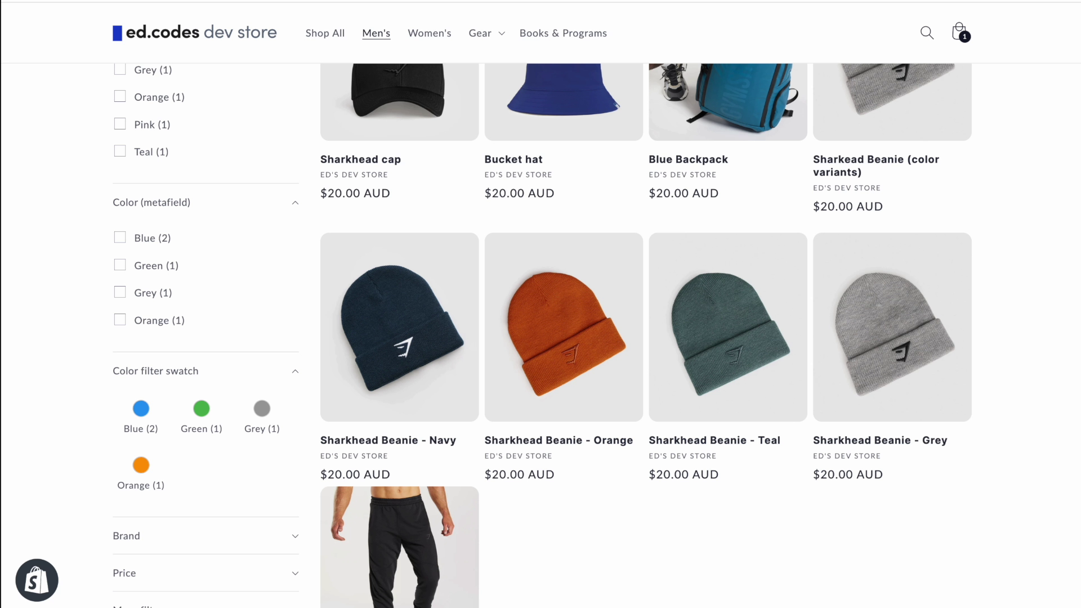
- Reload the Men's collection page and expand the Color filter swatch filter to check the Green swatch
key(super+r)
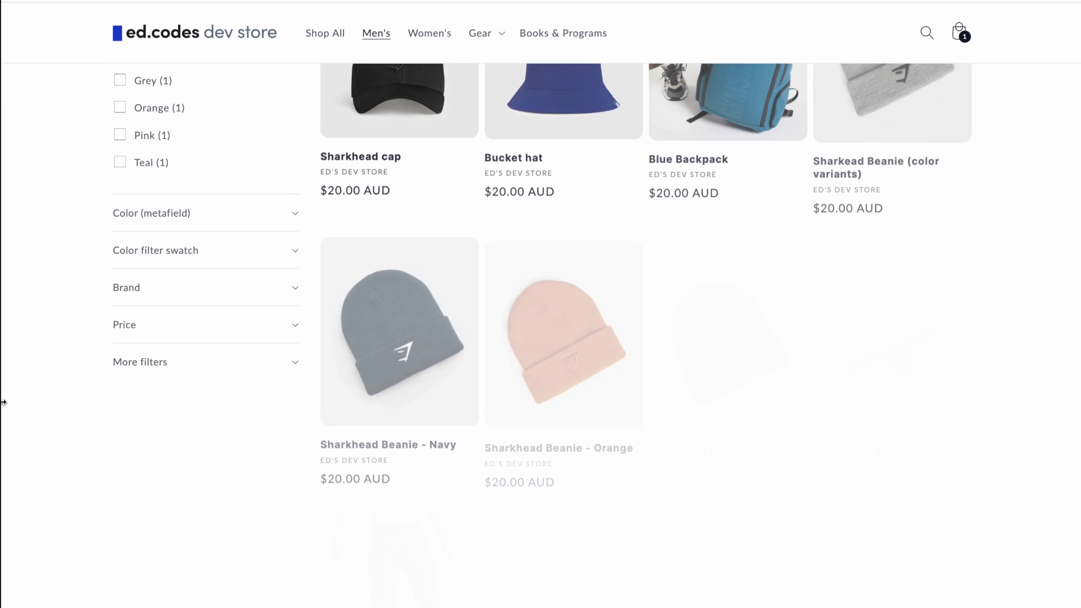
click(232, 255)
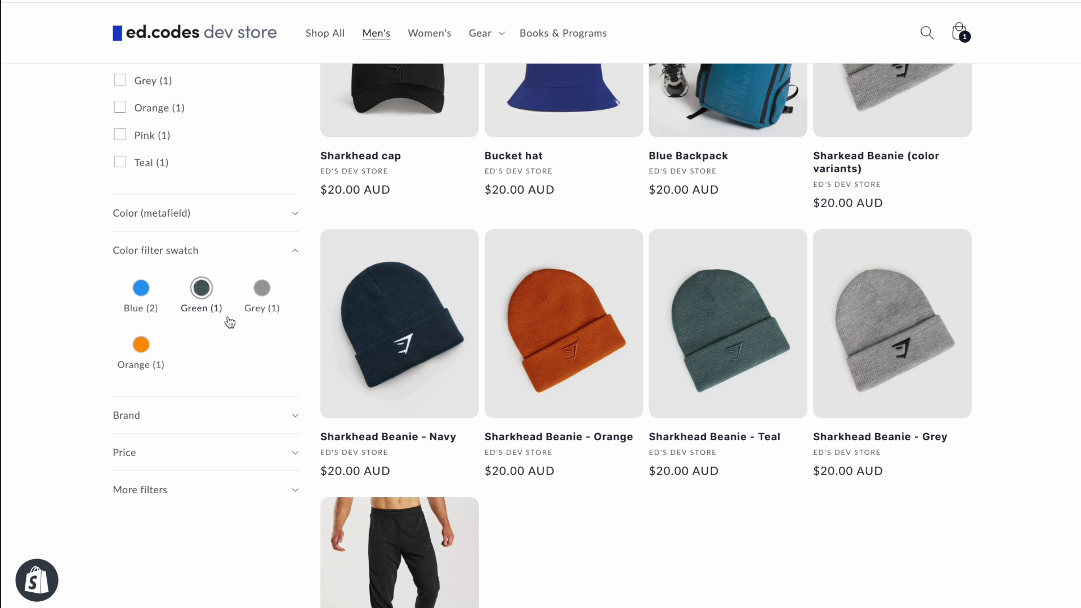
scroll(226, 338, up, 2)
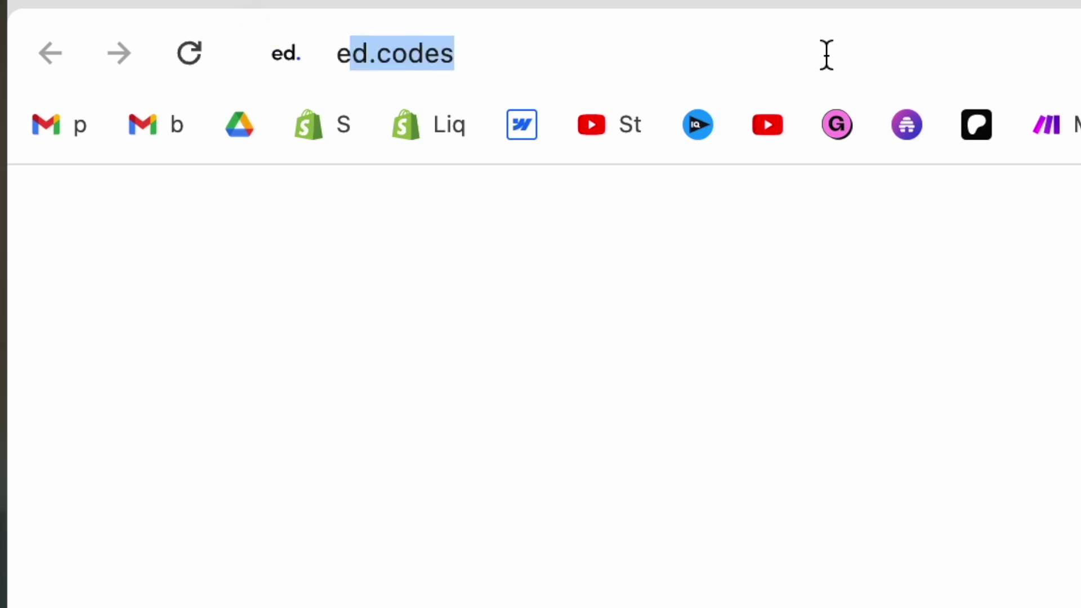
- Open the ed.codes website
text(ed.co)
key(Return)
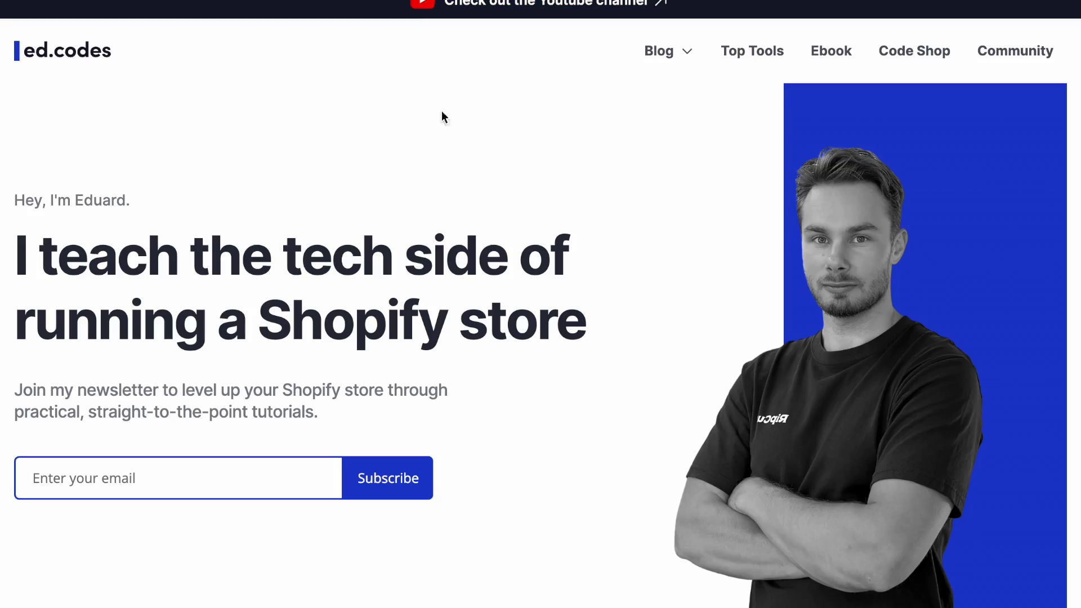